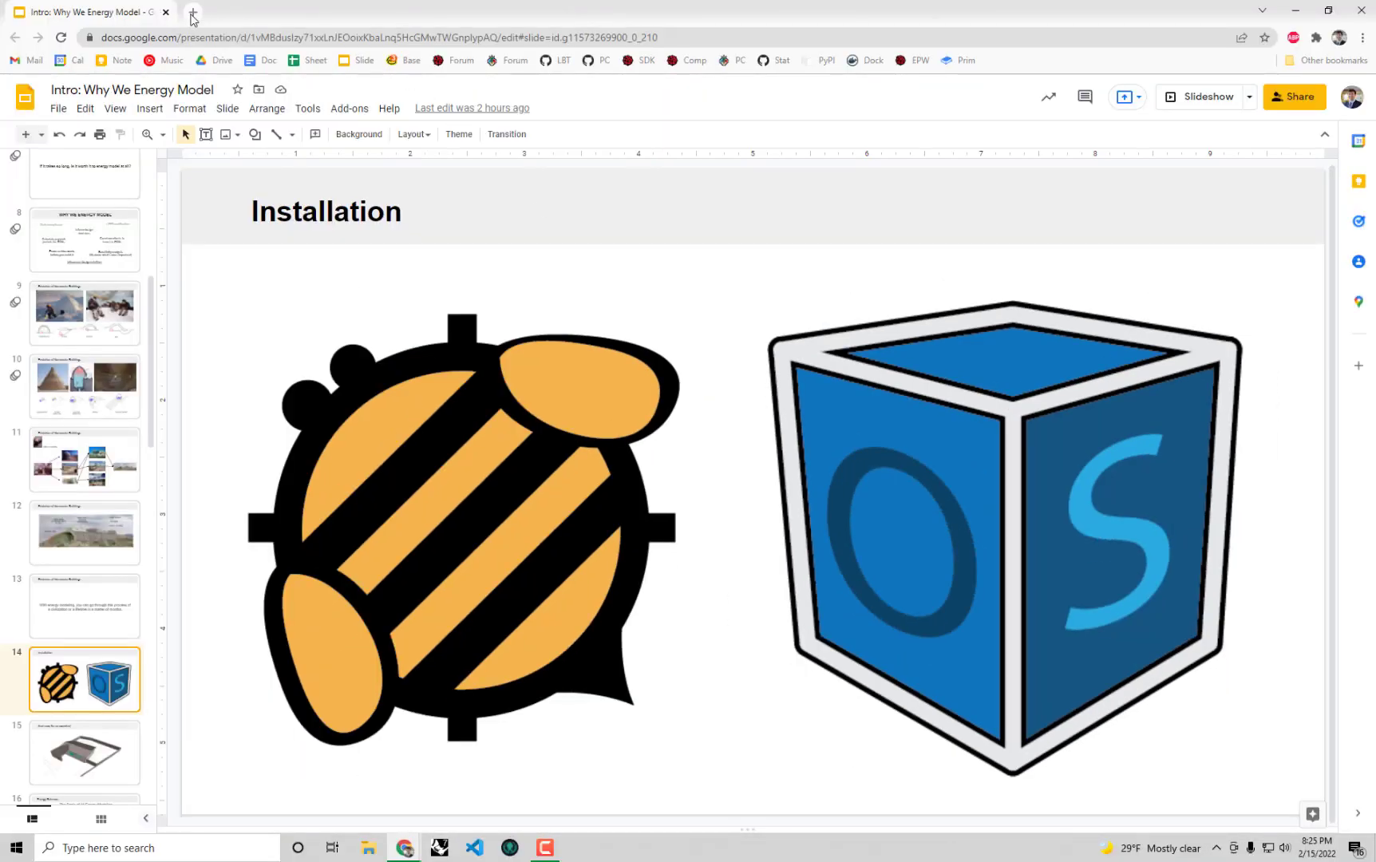
Open food4rhino.com in a new tab and search it for 'Ladybug Tools'.
left_click(193, 13)
left_click(289, 37)
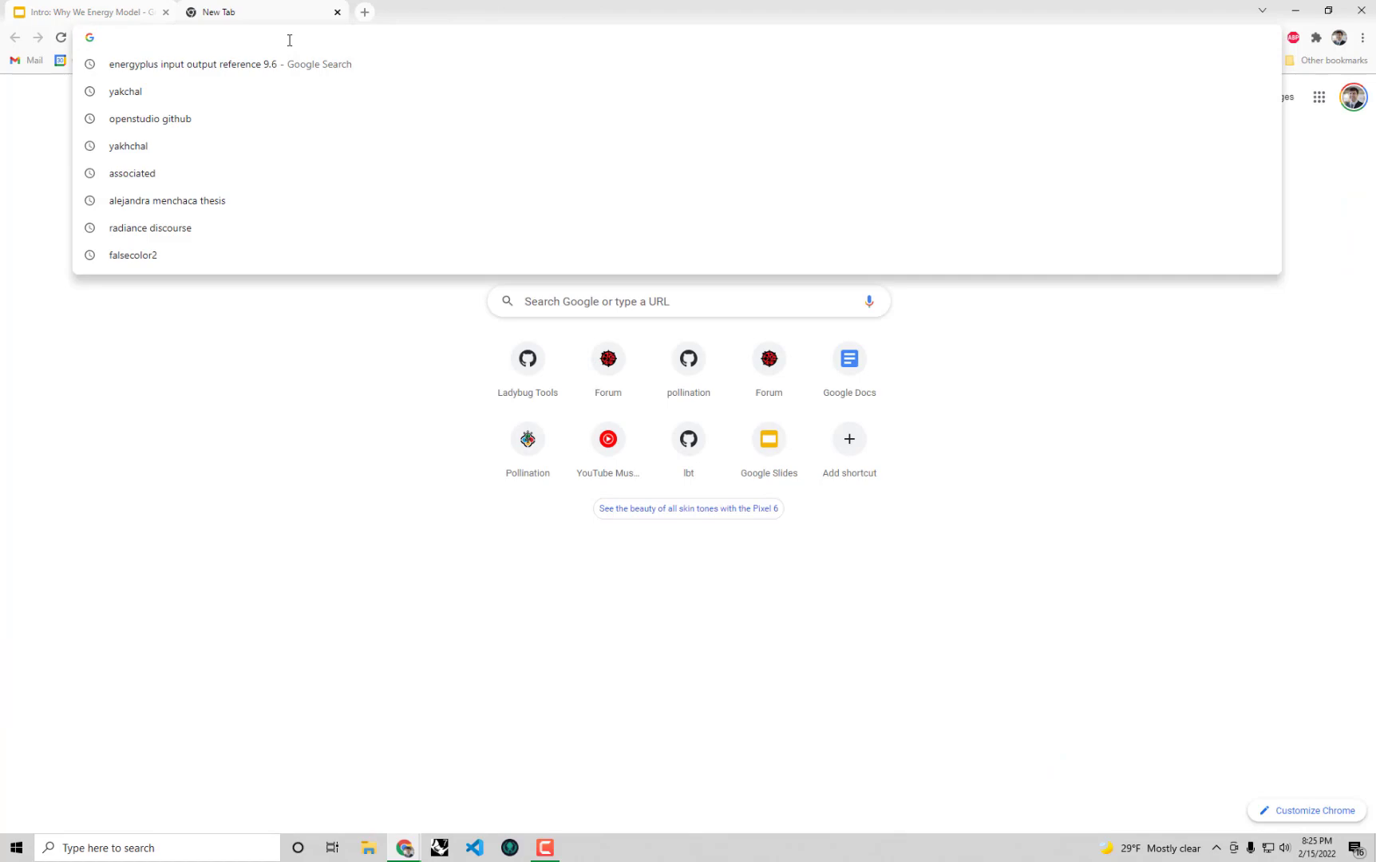
type("food4rhino.com")
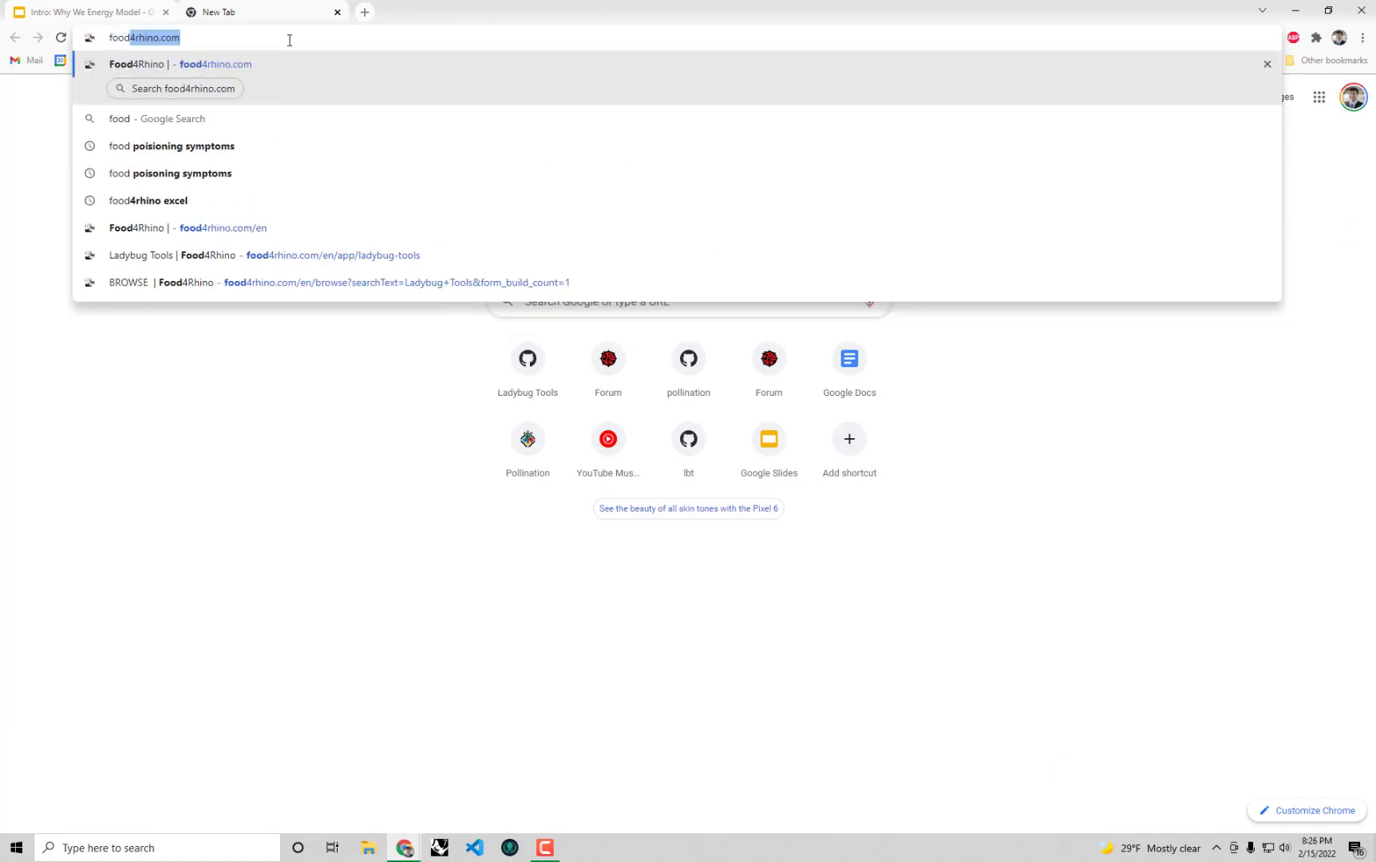
key("Return")
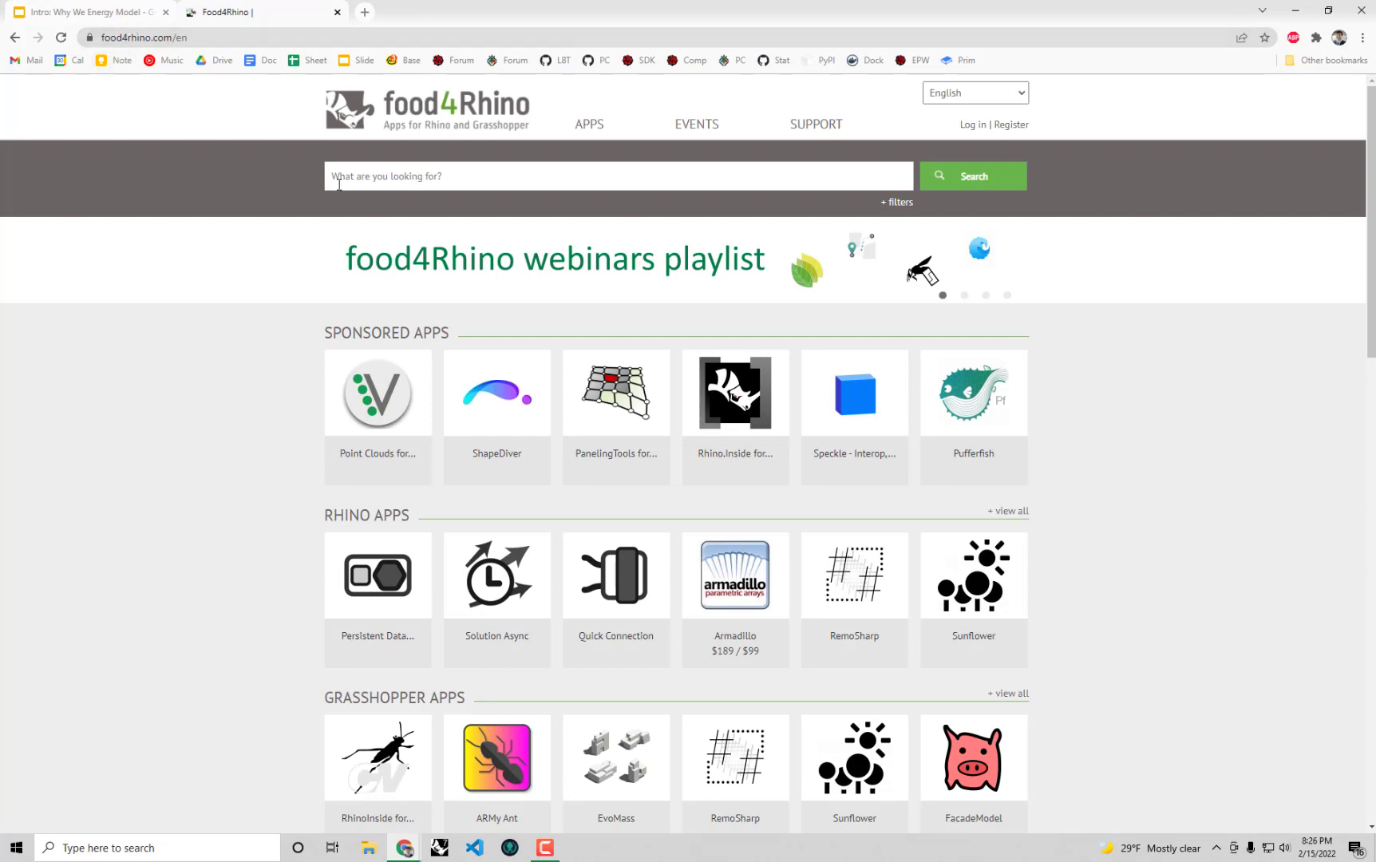
left_click(458, 181)
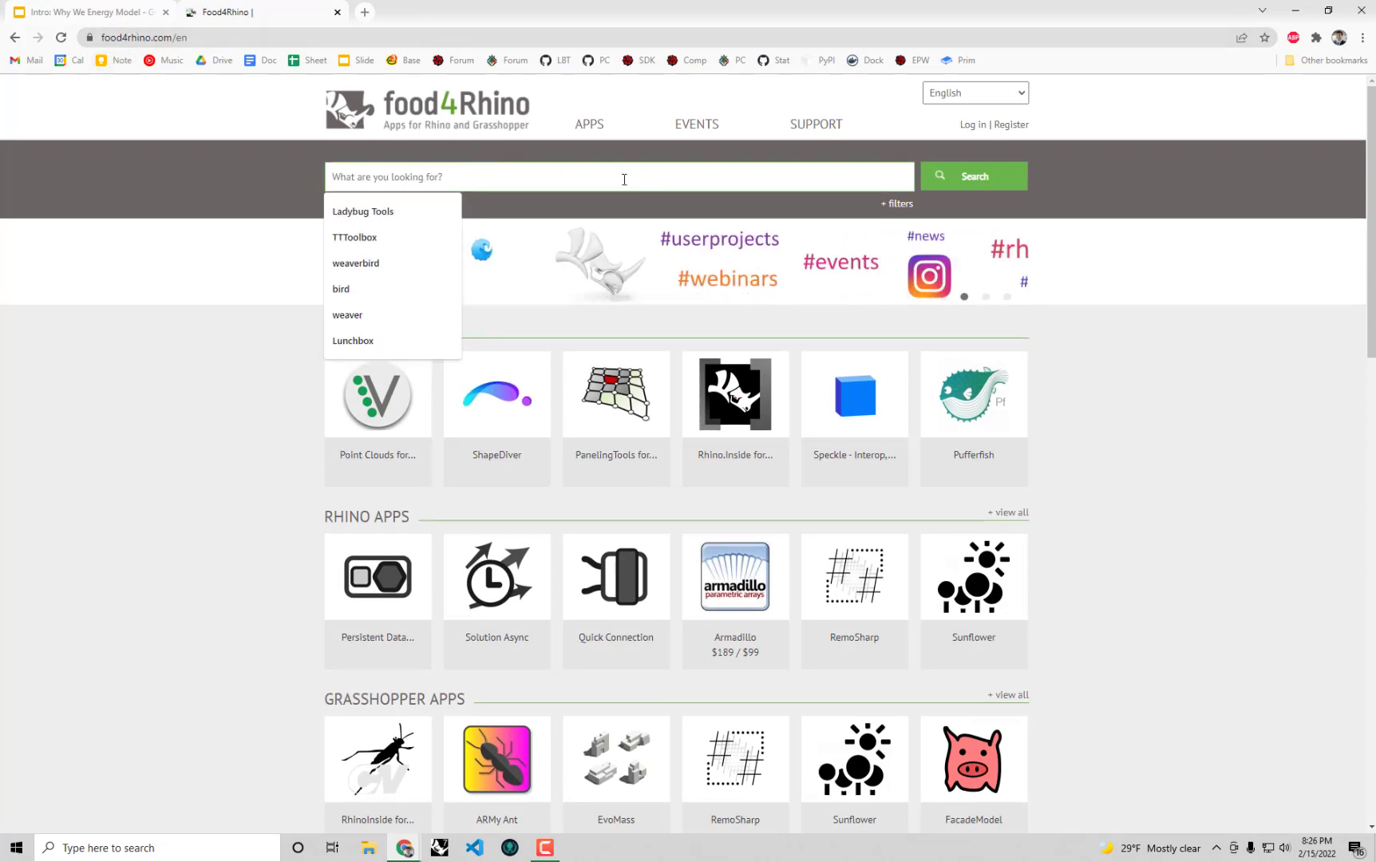
type("Ladyb")
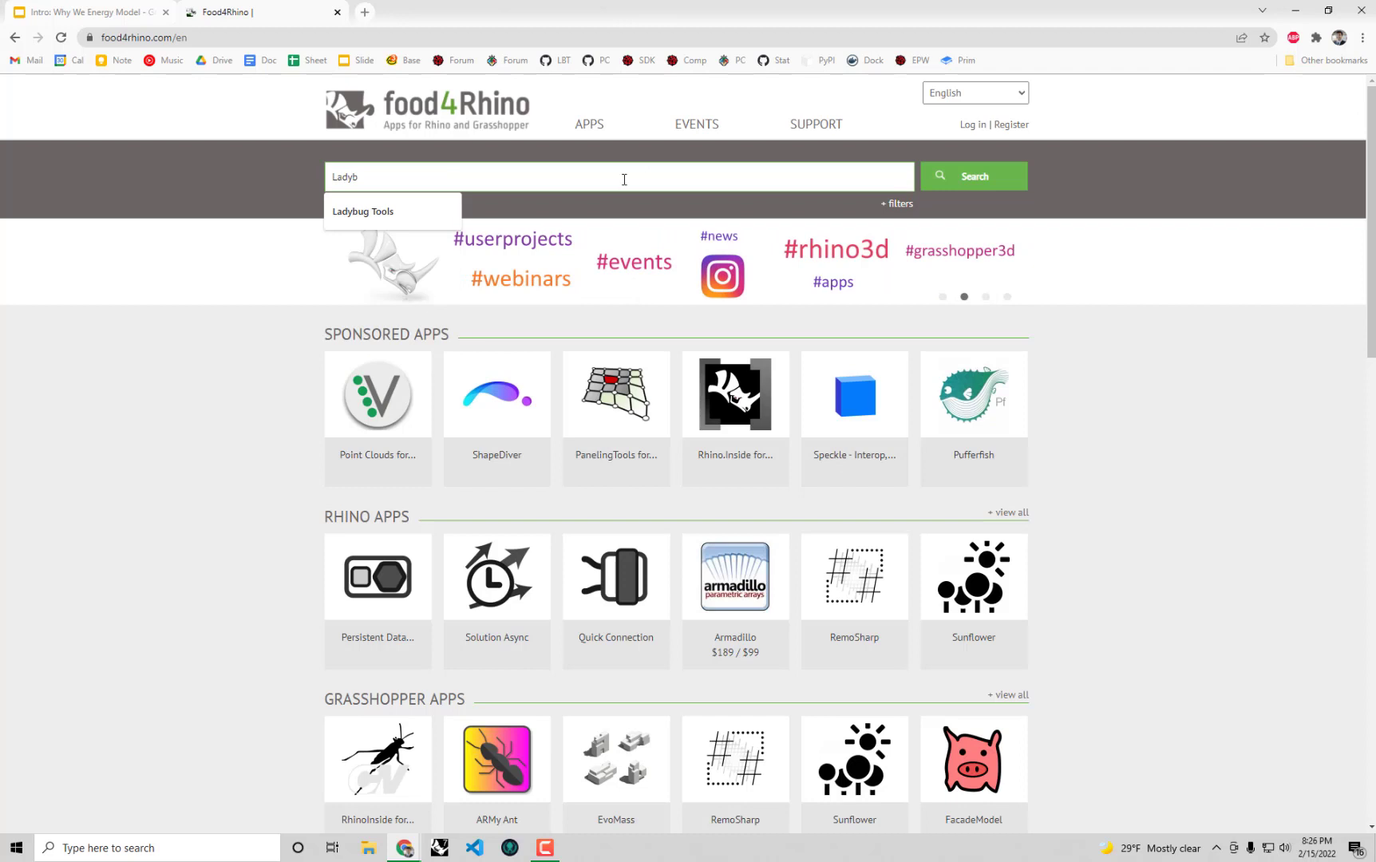
type("ug Tools")
left_click(983, 188)
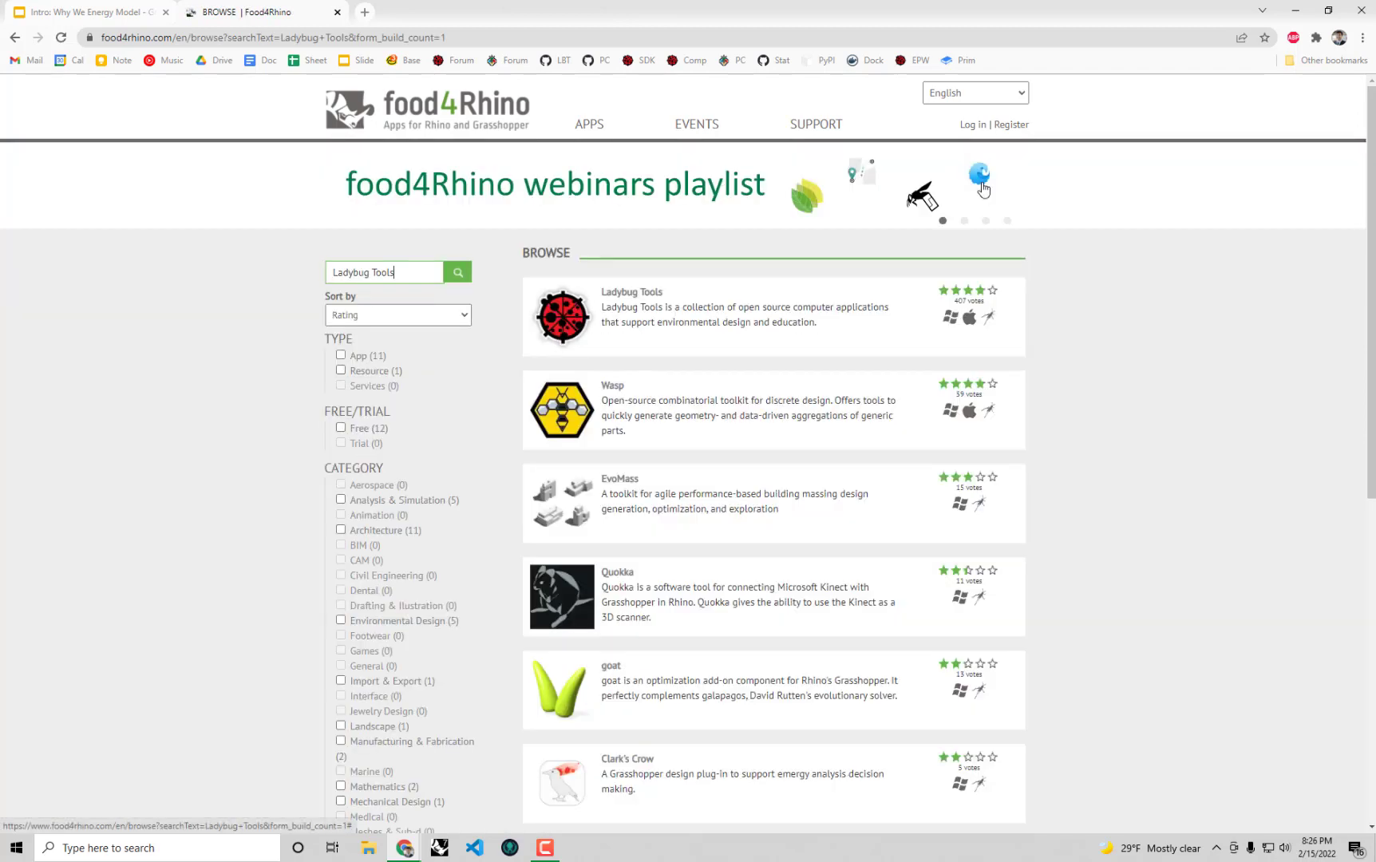
Open the Ladybug Tools app page and locate the Ladybug Tools 1.4.0 row in its Downloads table.
left_click(637, 295)
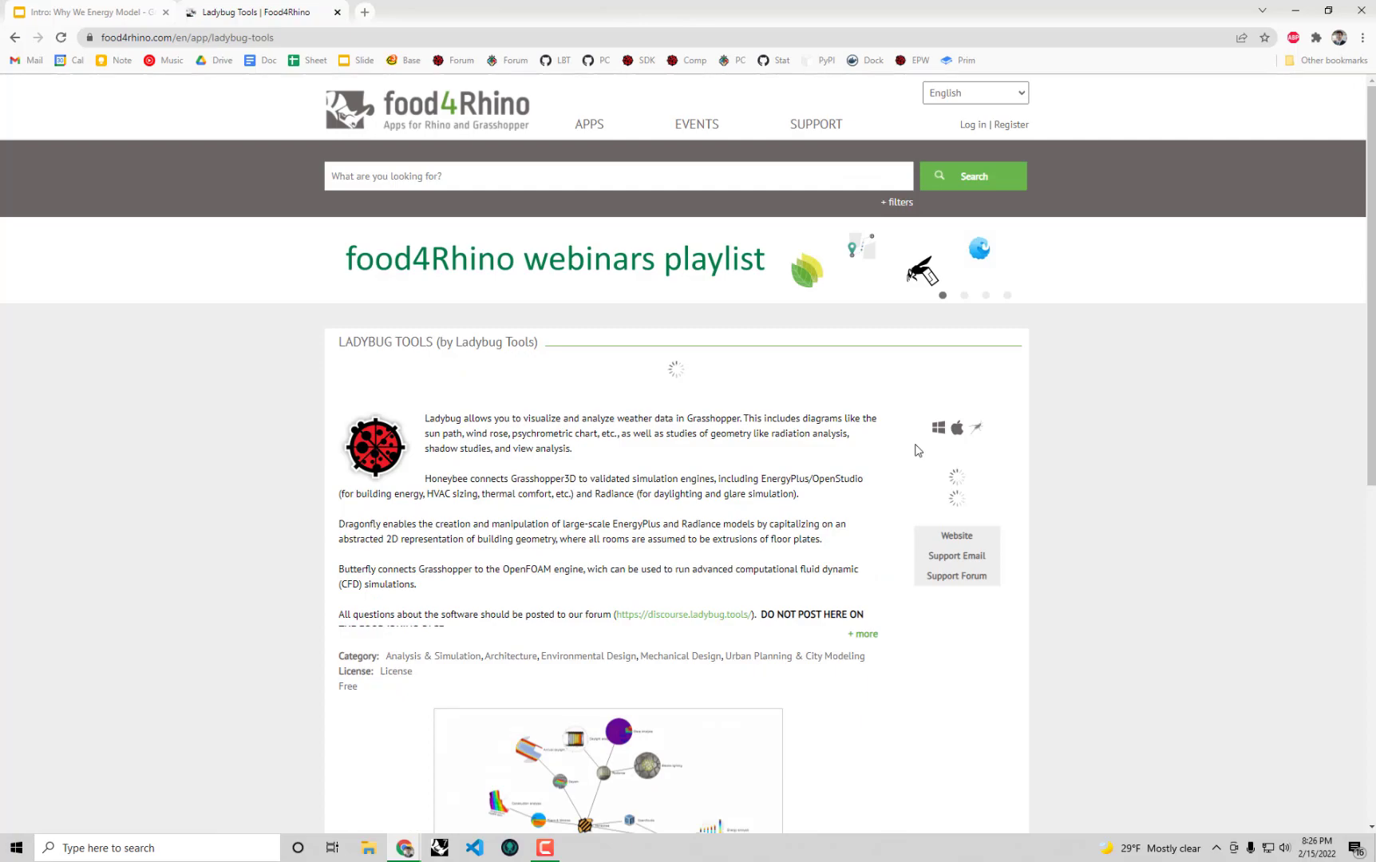
scroll(1097, 403, "down", 15)
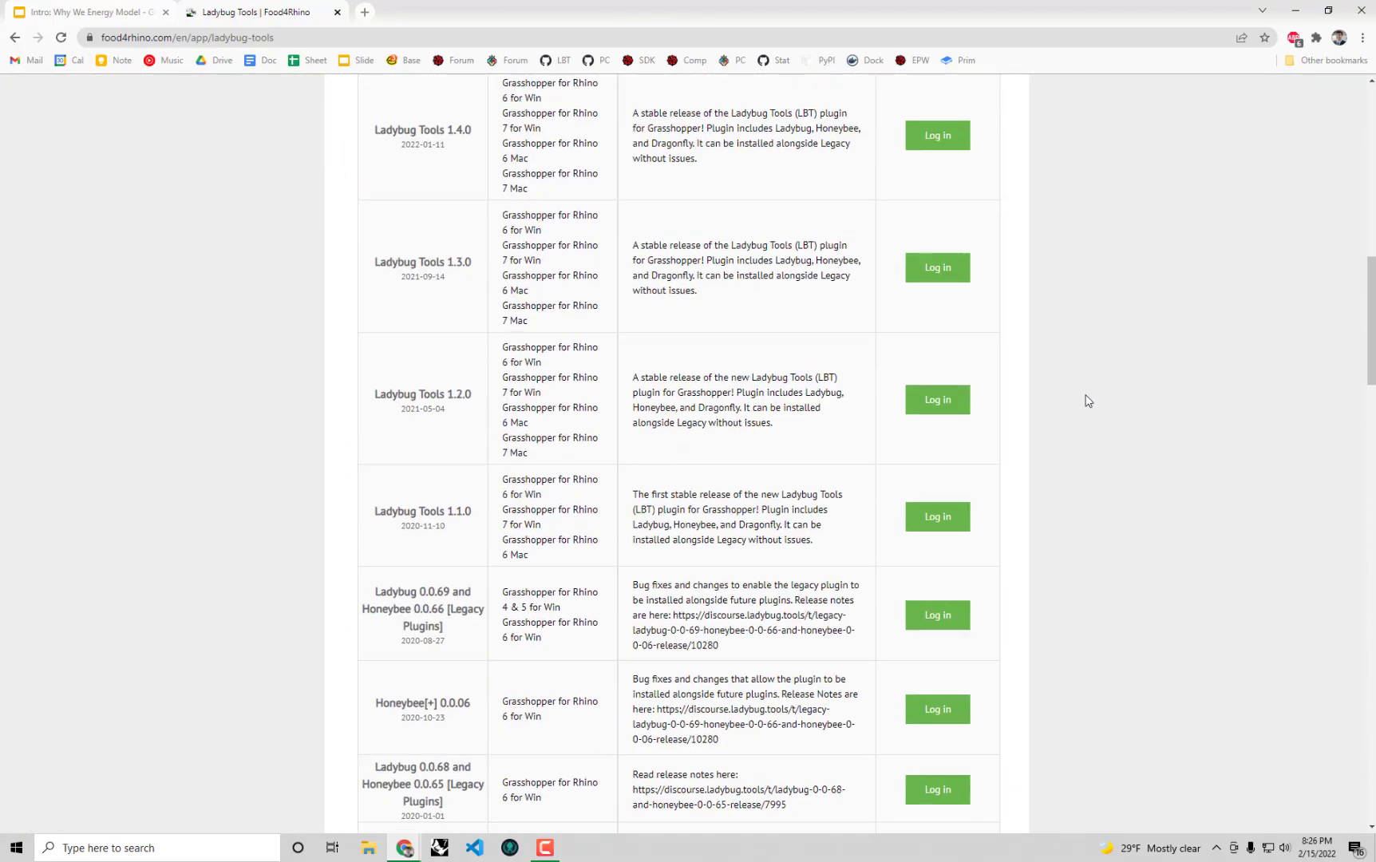
scroll(1075, 394, "down", 20)
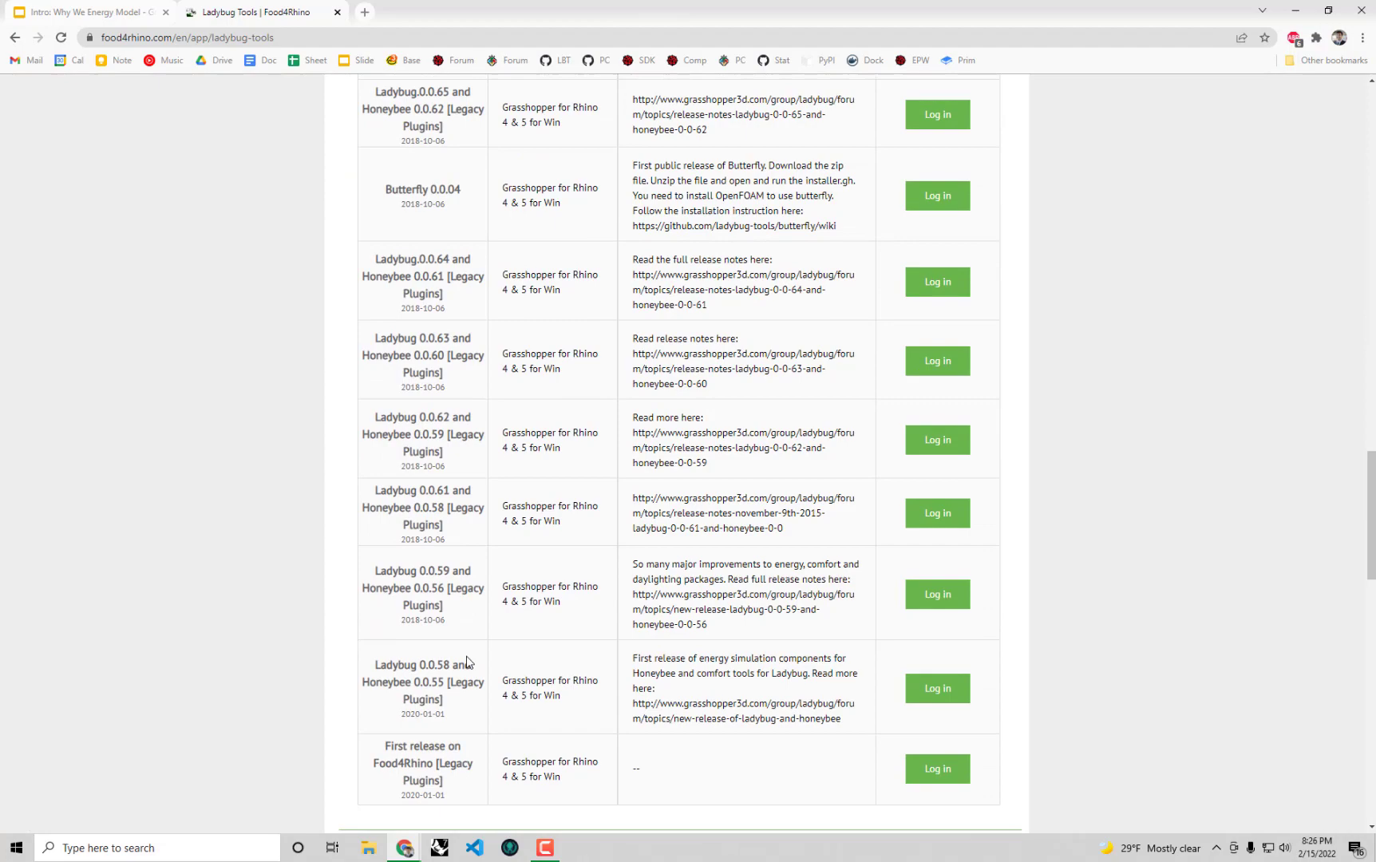
scroll(467, 662, "down", 2)
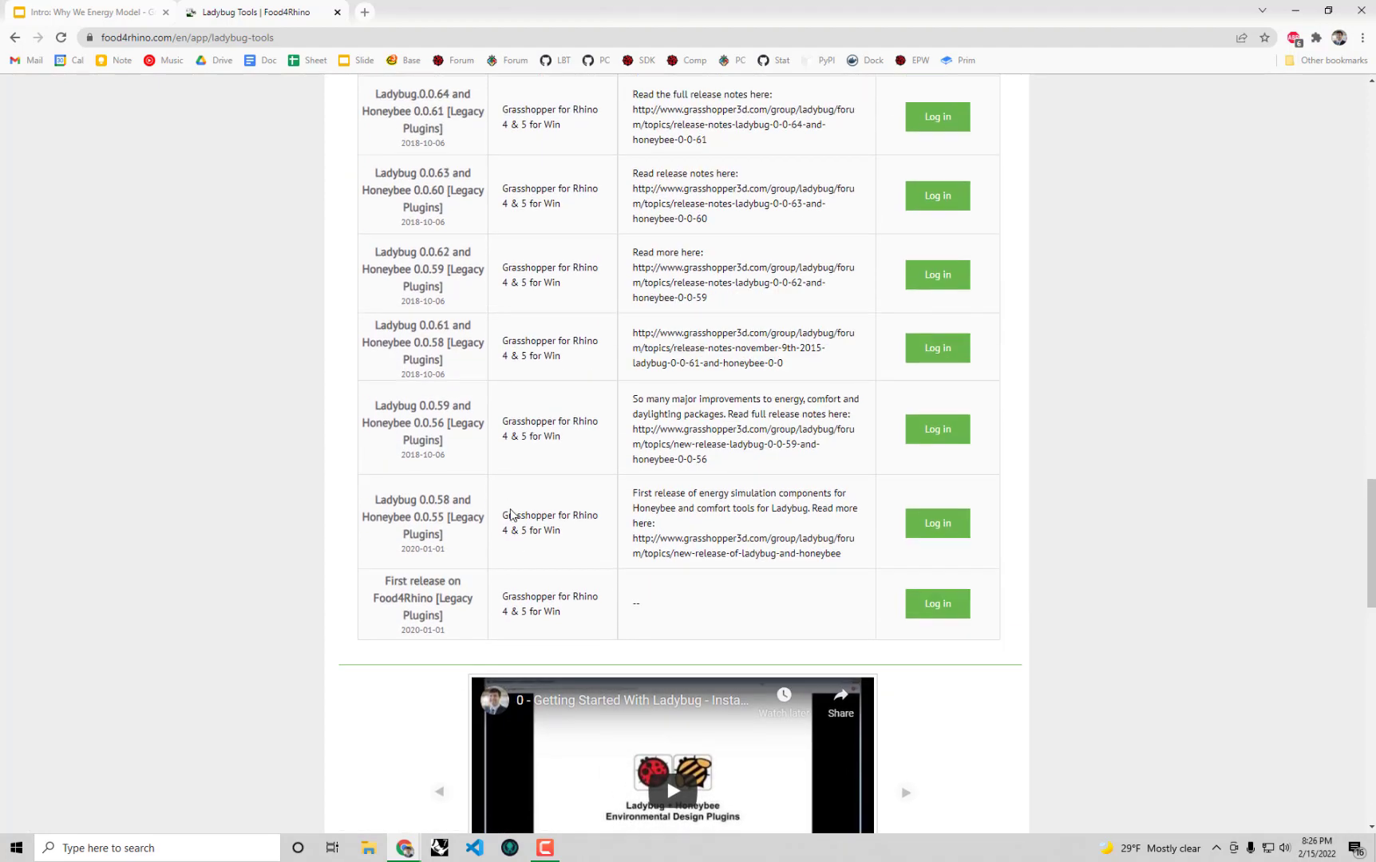
scroll(510, 514, "up", 20)
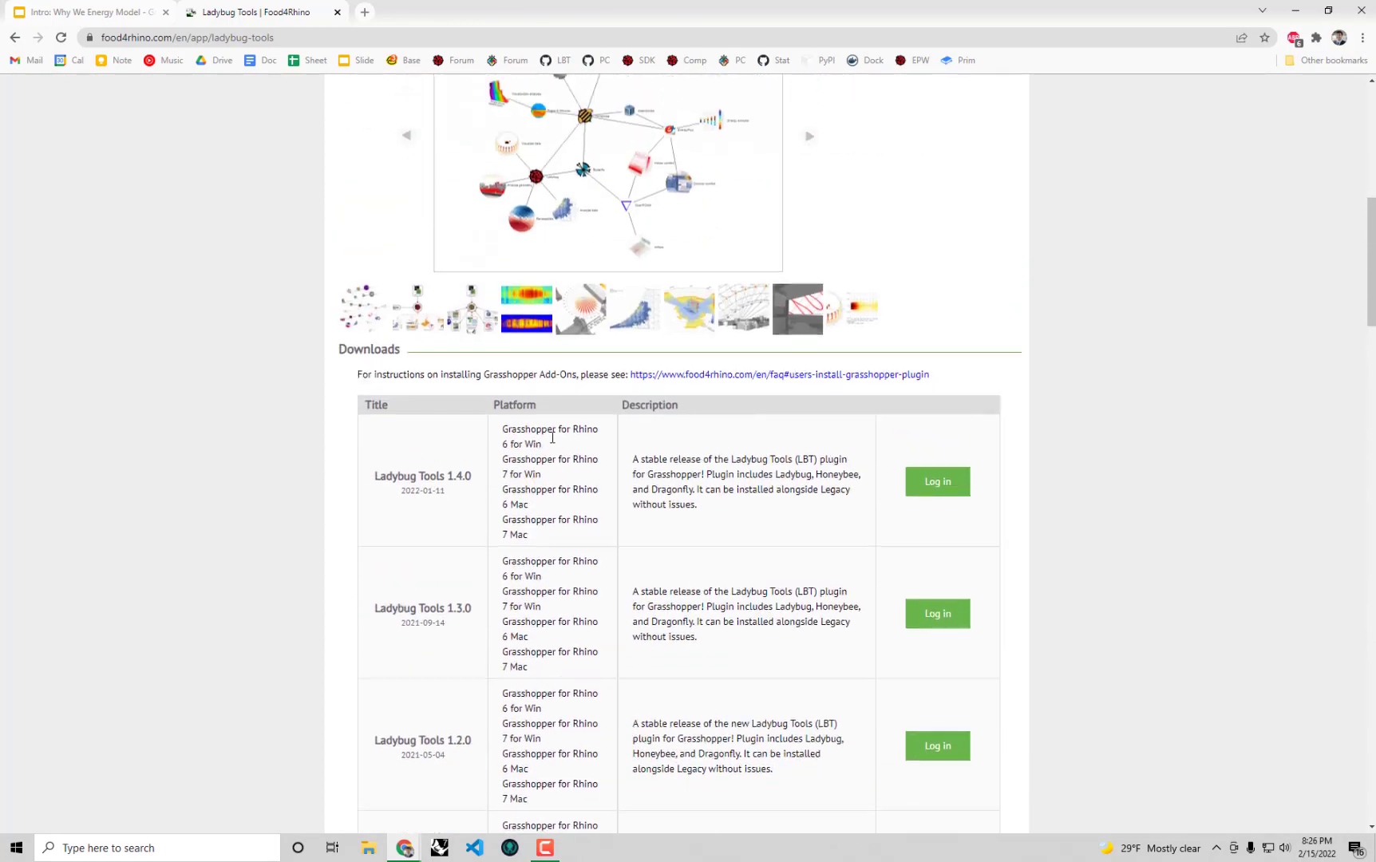
scroll(552, 437, "down", 1)
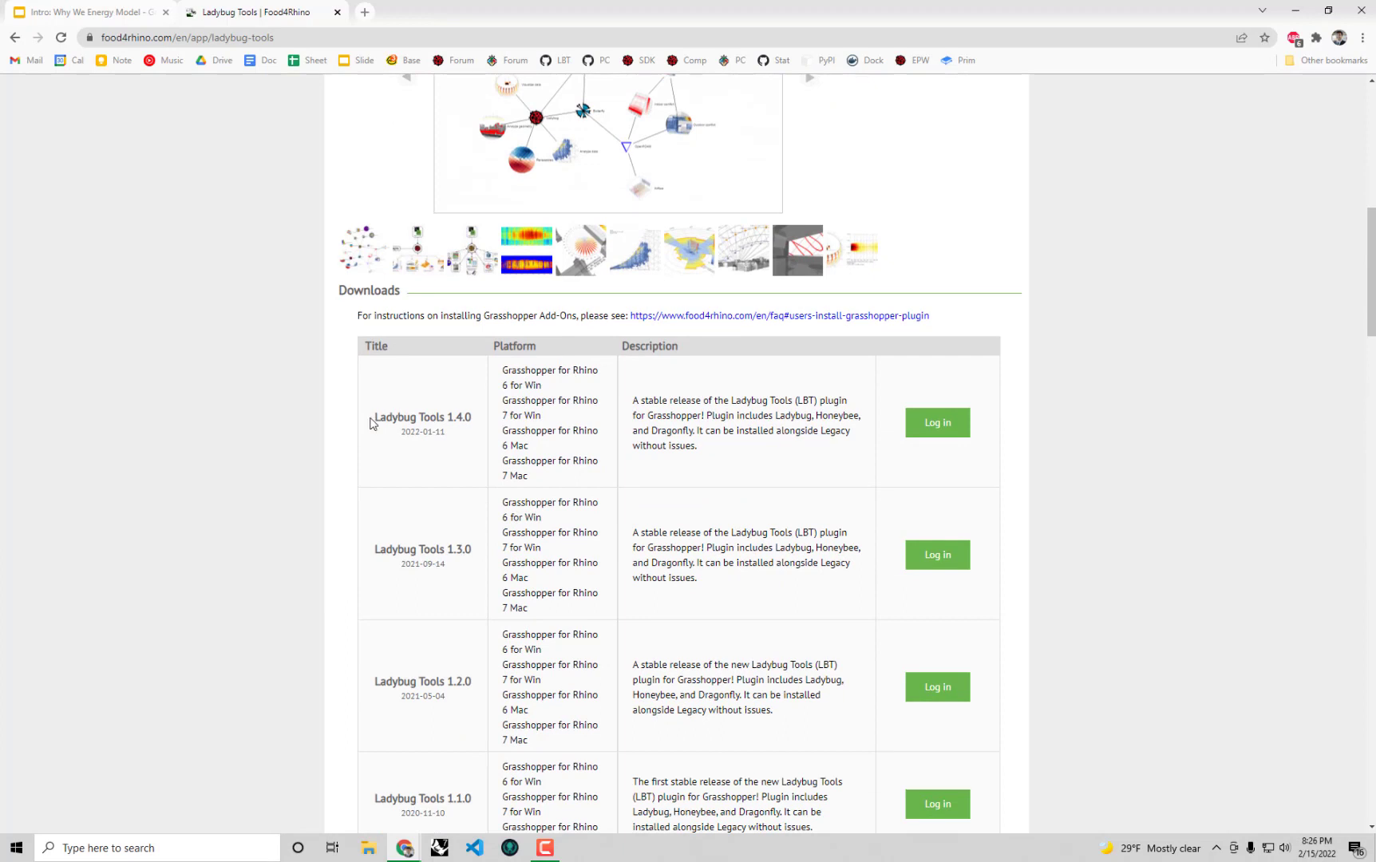
left_click_drag(370, 423, 472, 421)
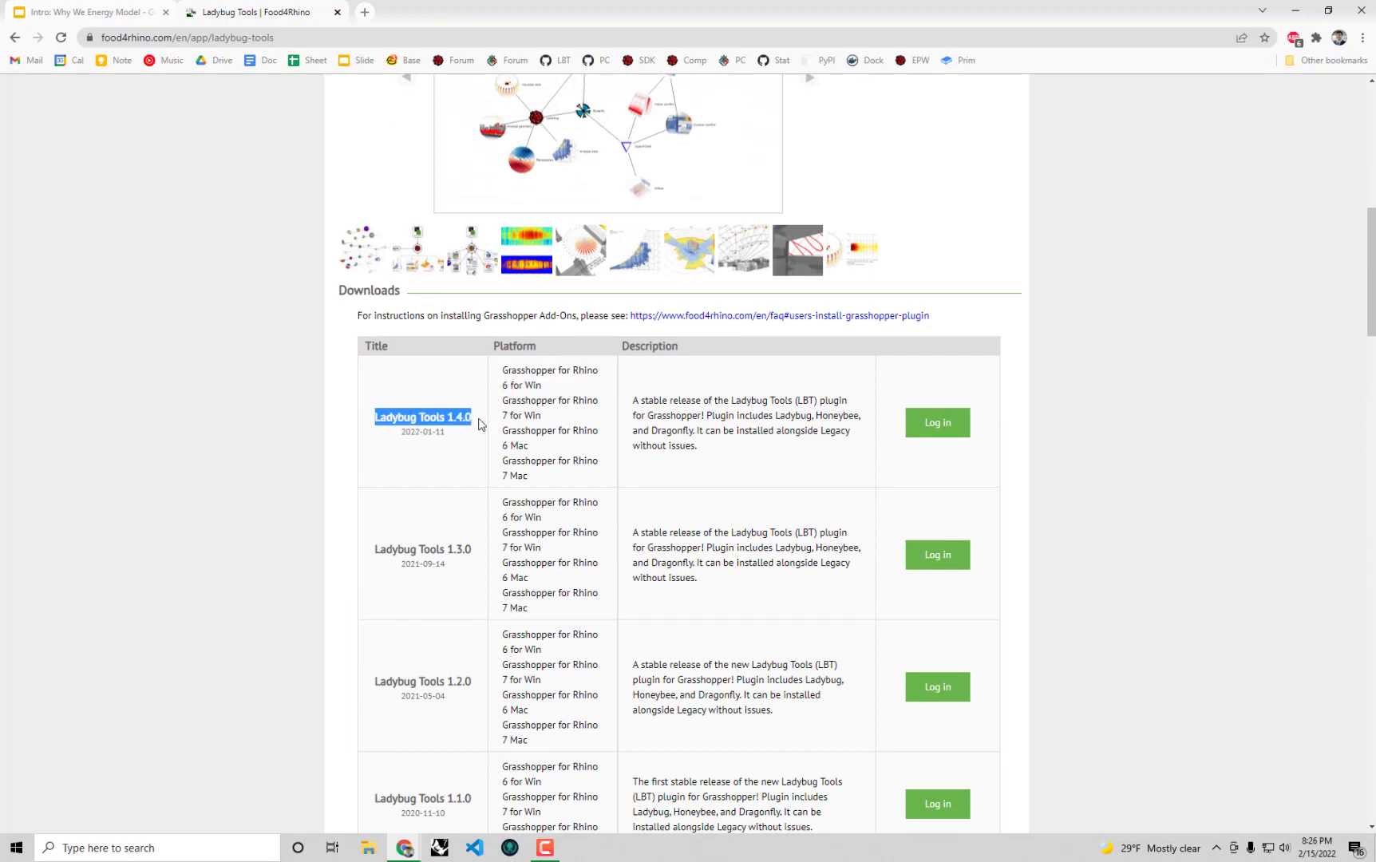
left_click(572, 415)
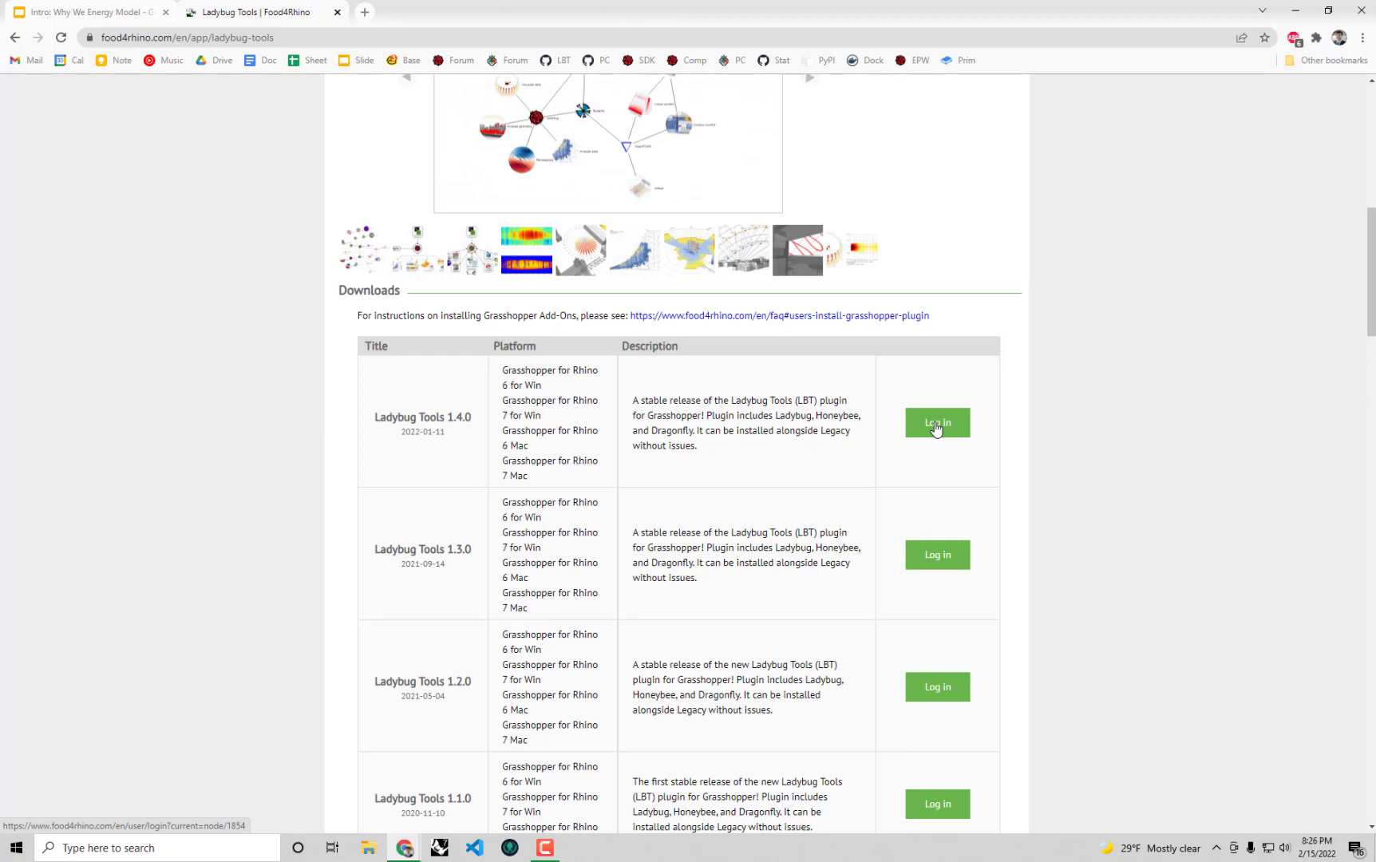
scroll(1026, 497, "up", 2)
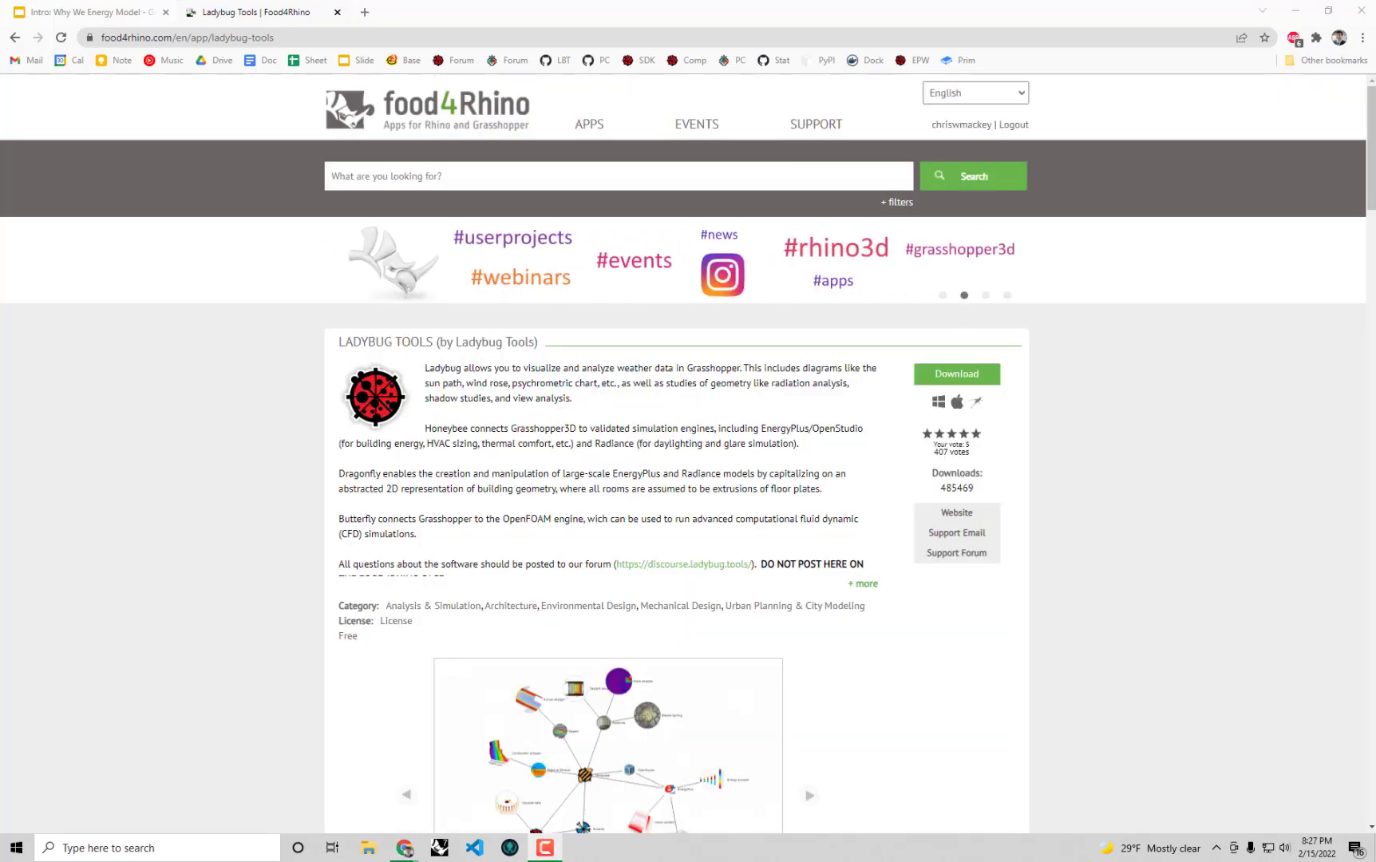
Download ladybug-tools-1-4-0.zip from the Ladybug Tools 1.4.0 row of the Downloads table.
scroll(1181, 431, "down", 6)
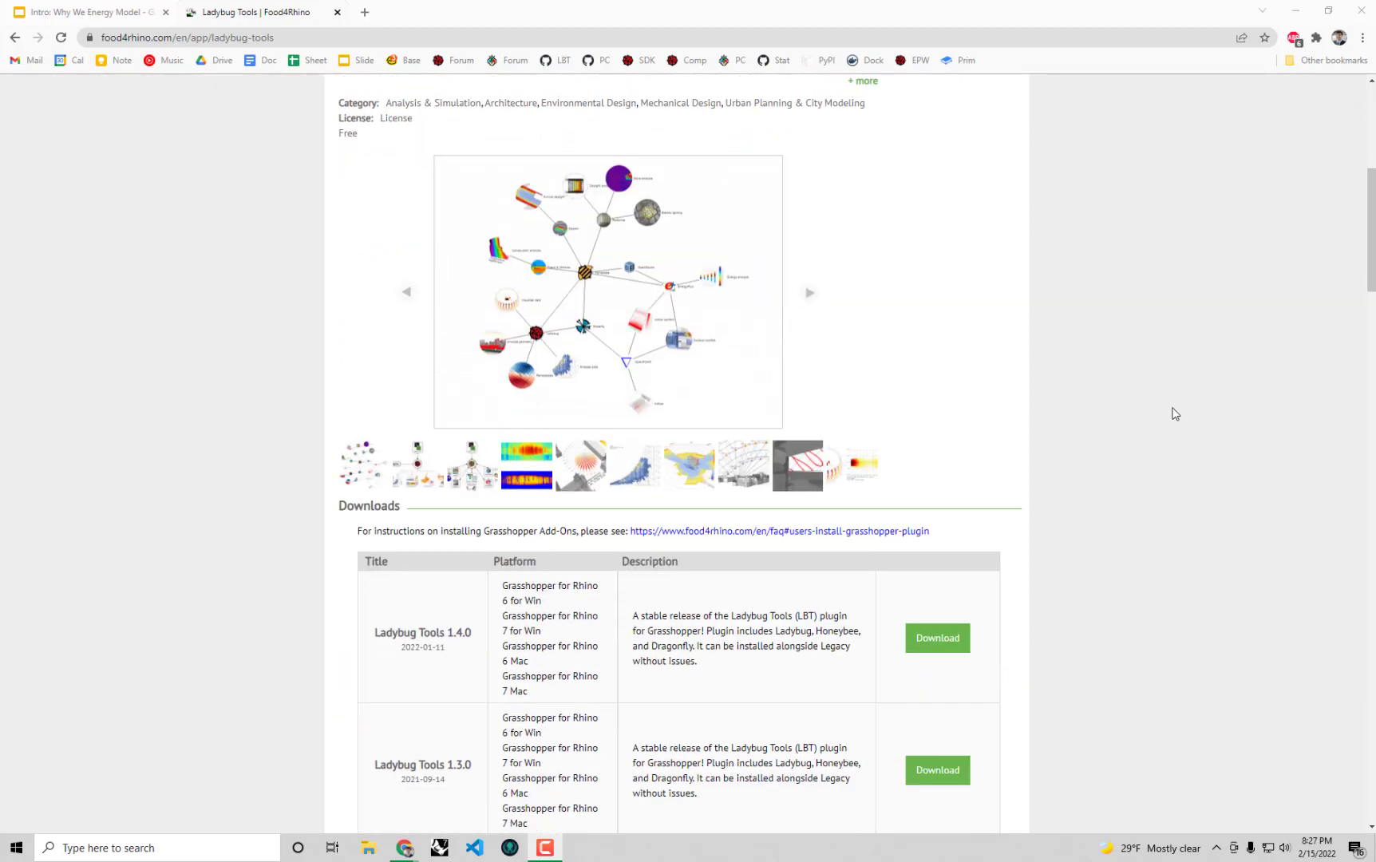
scroll(1118, 447, "down", 1)
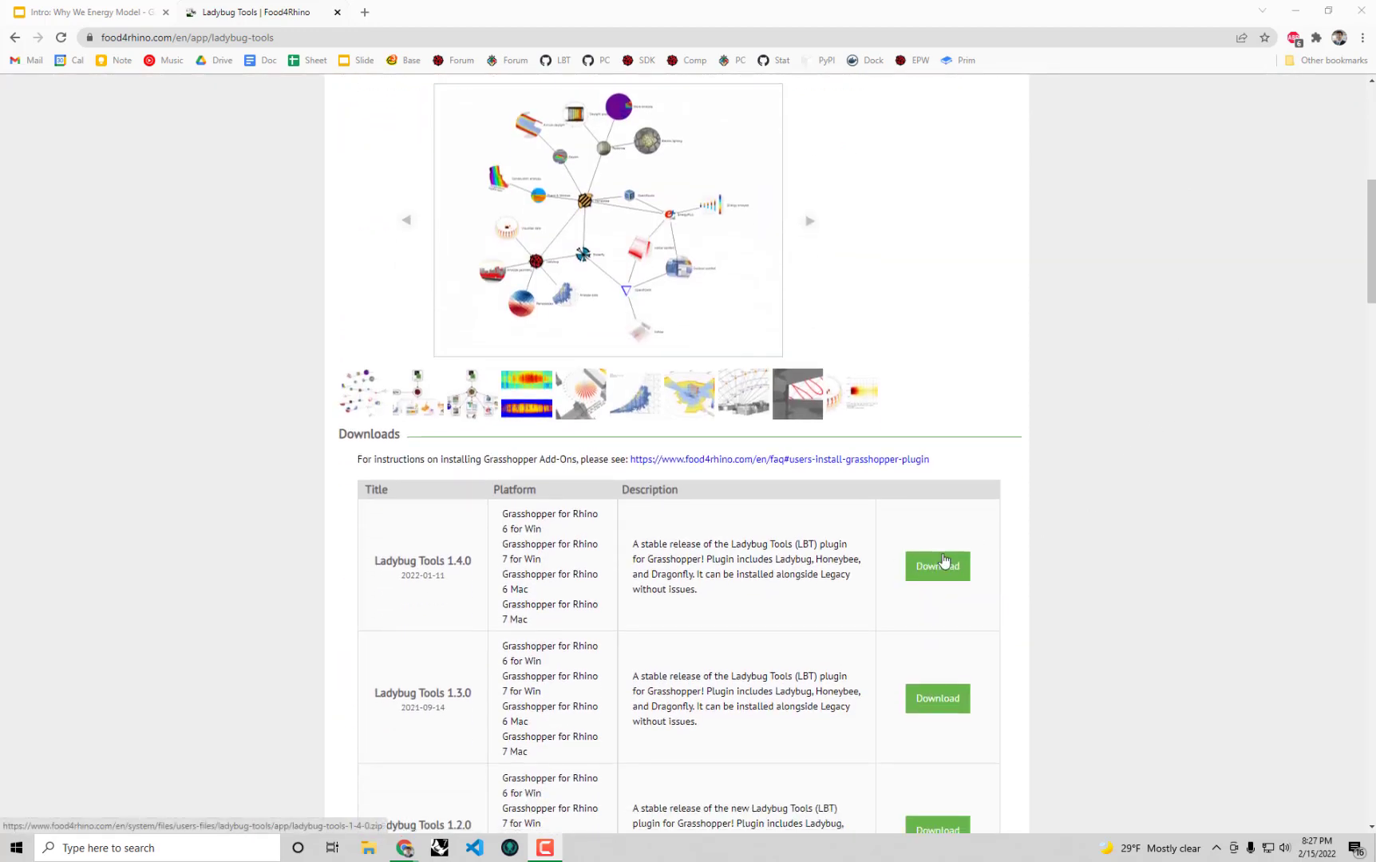
left_click(942, 564)
scroll(943, 558, "down", 7)
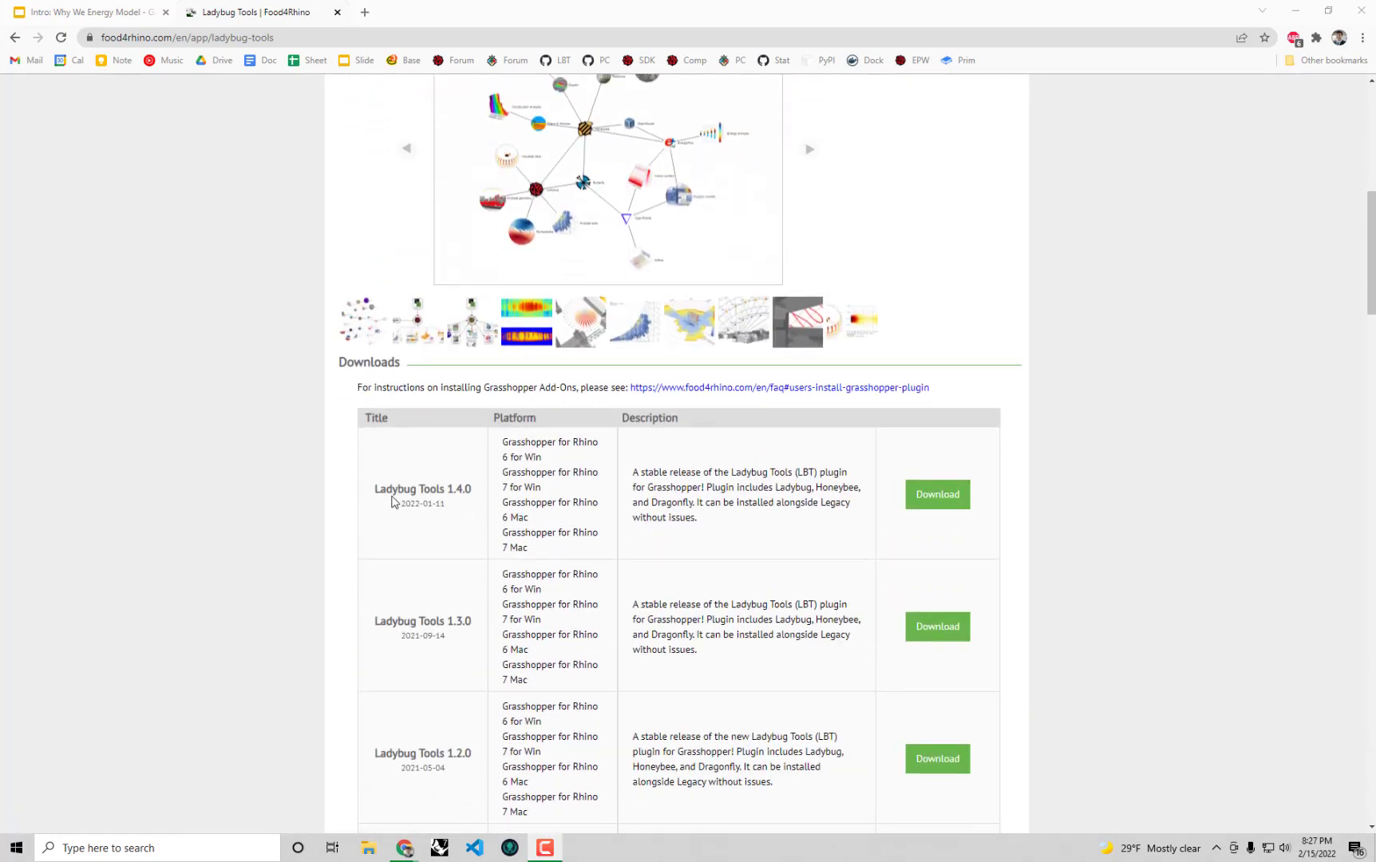
scroll(515, 489, "down", 1)
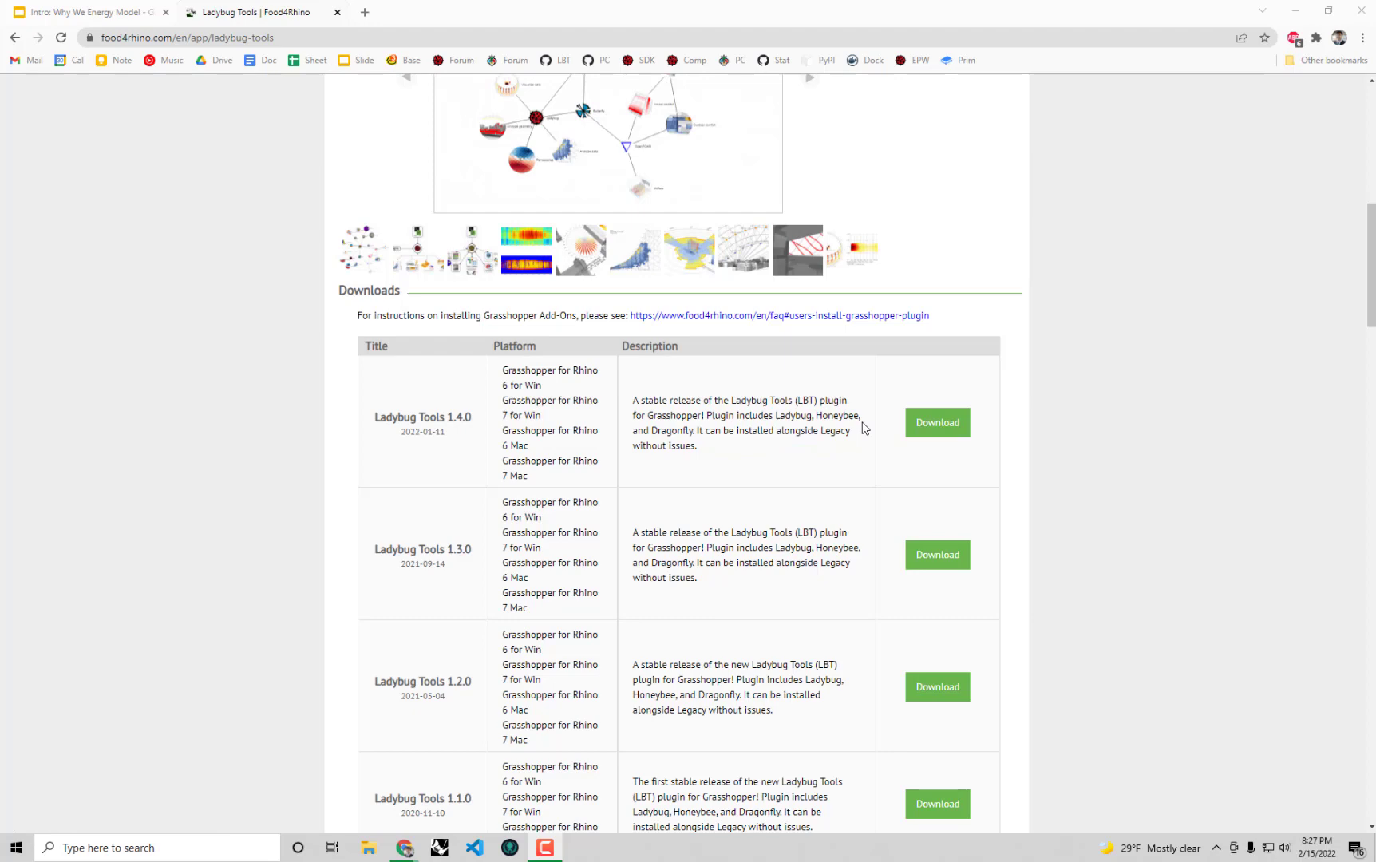
left_click(950, 428)
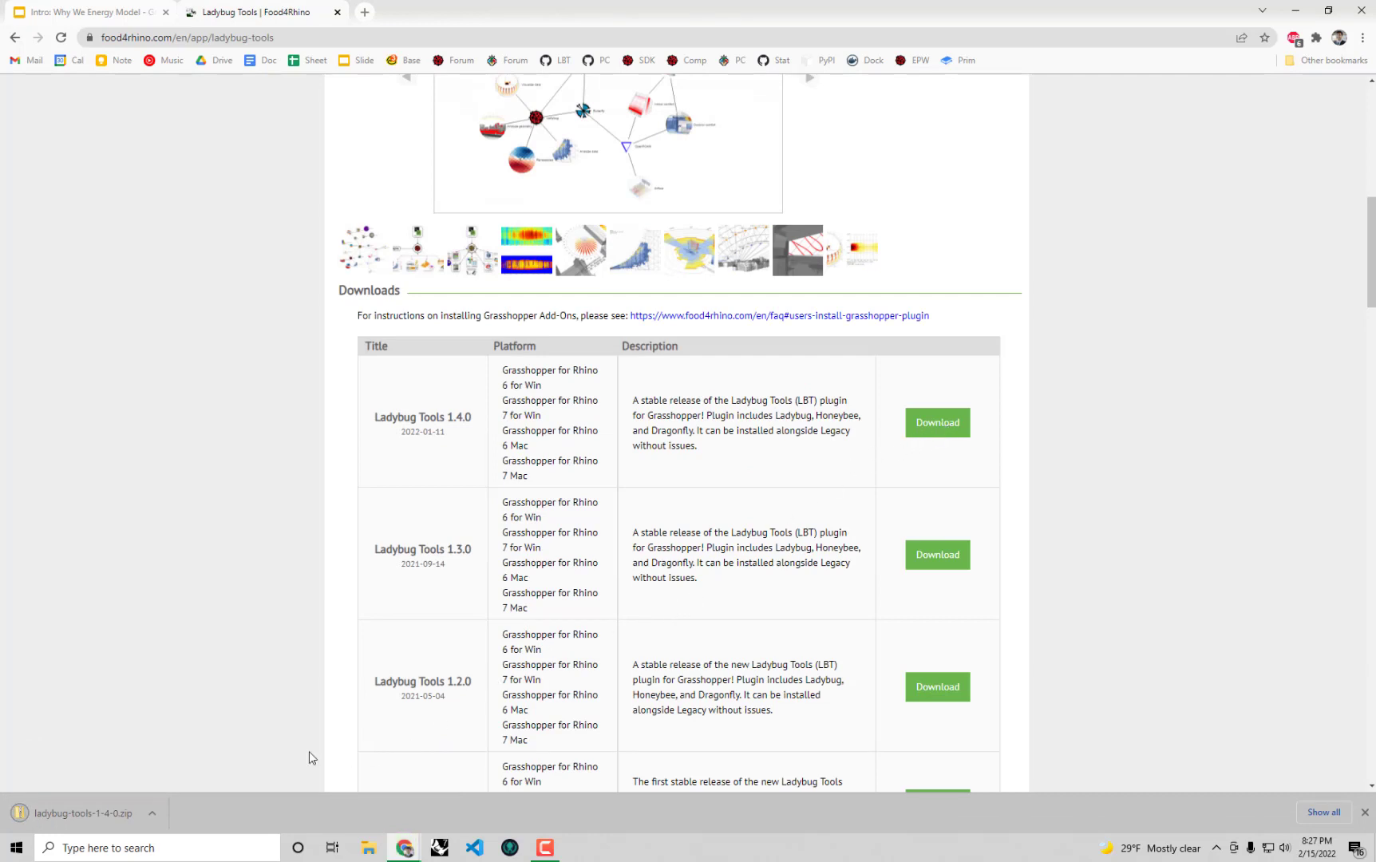
Show ladybug-tools-1-4-0.zip in its folder and extract it to the suggested location.
right_click(94, 814)
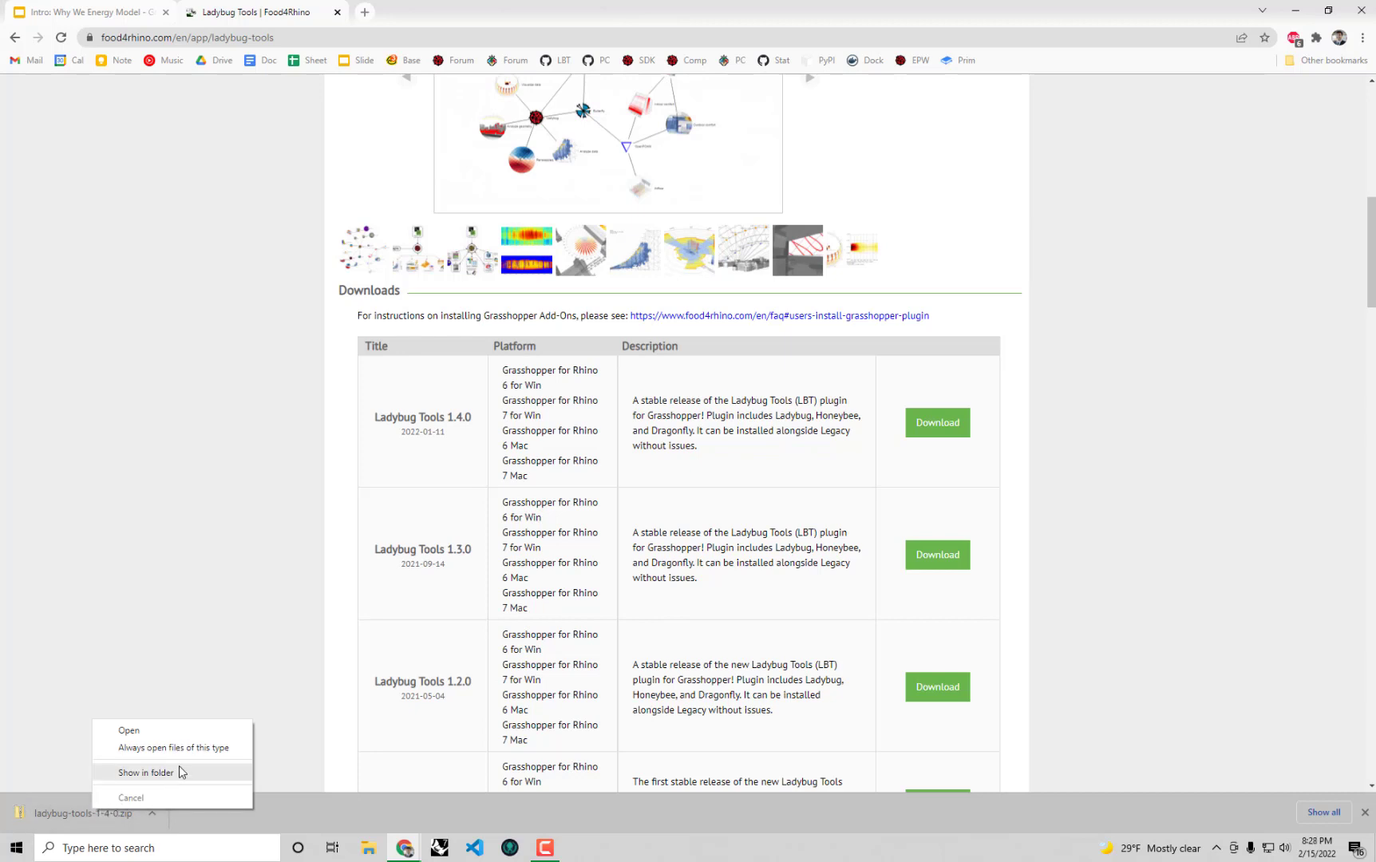
left_click(145, 772)
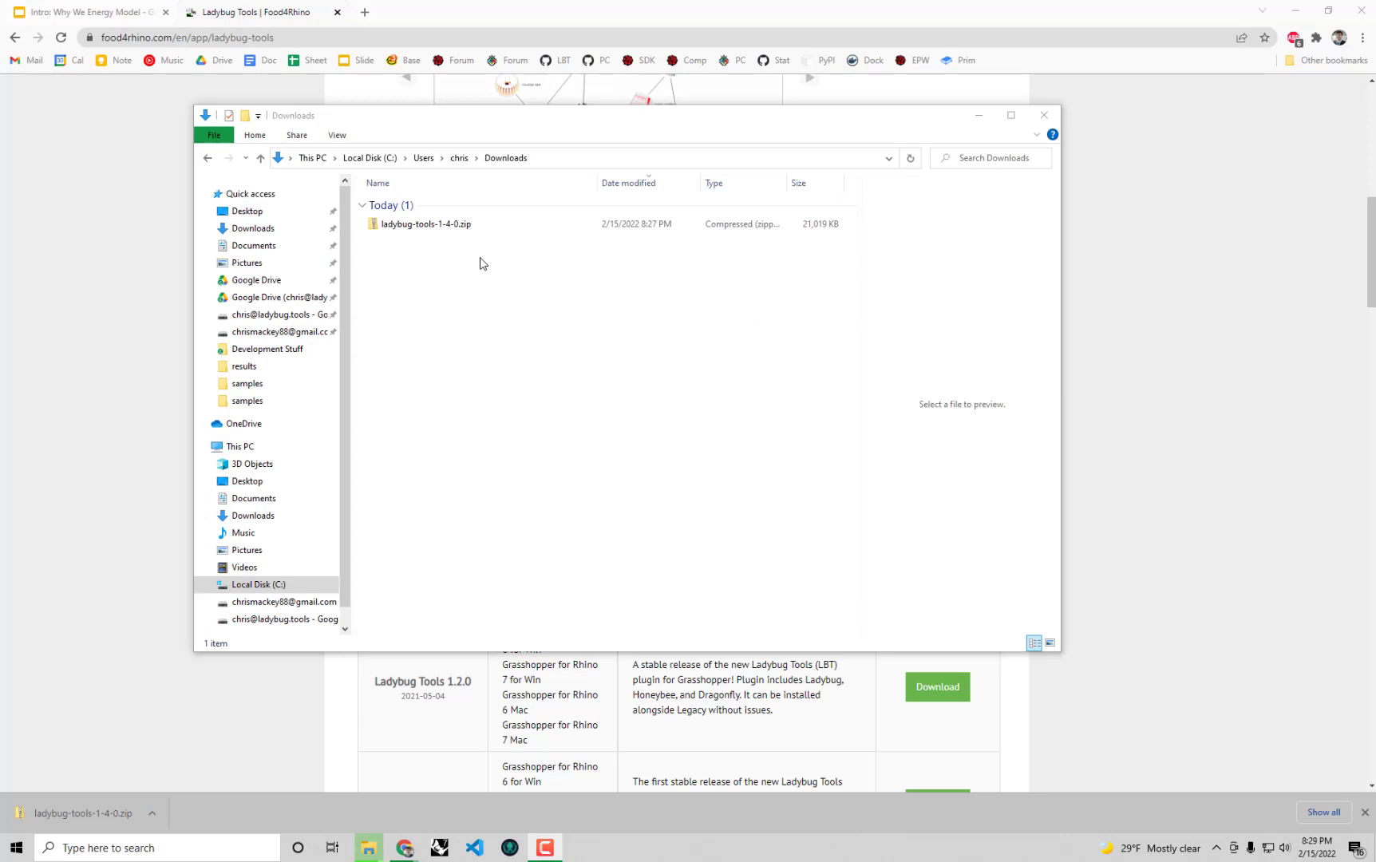
right_click(469, 231)
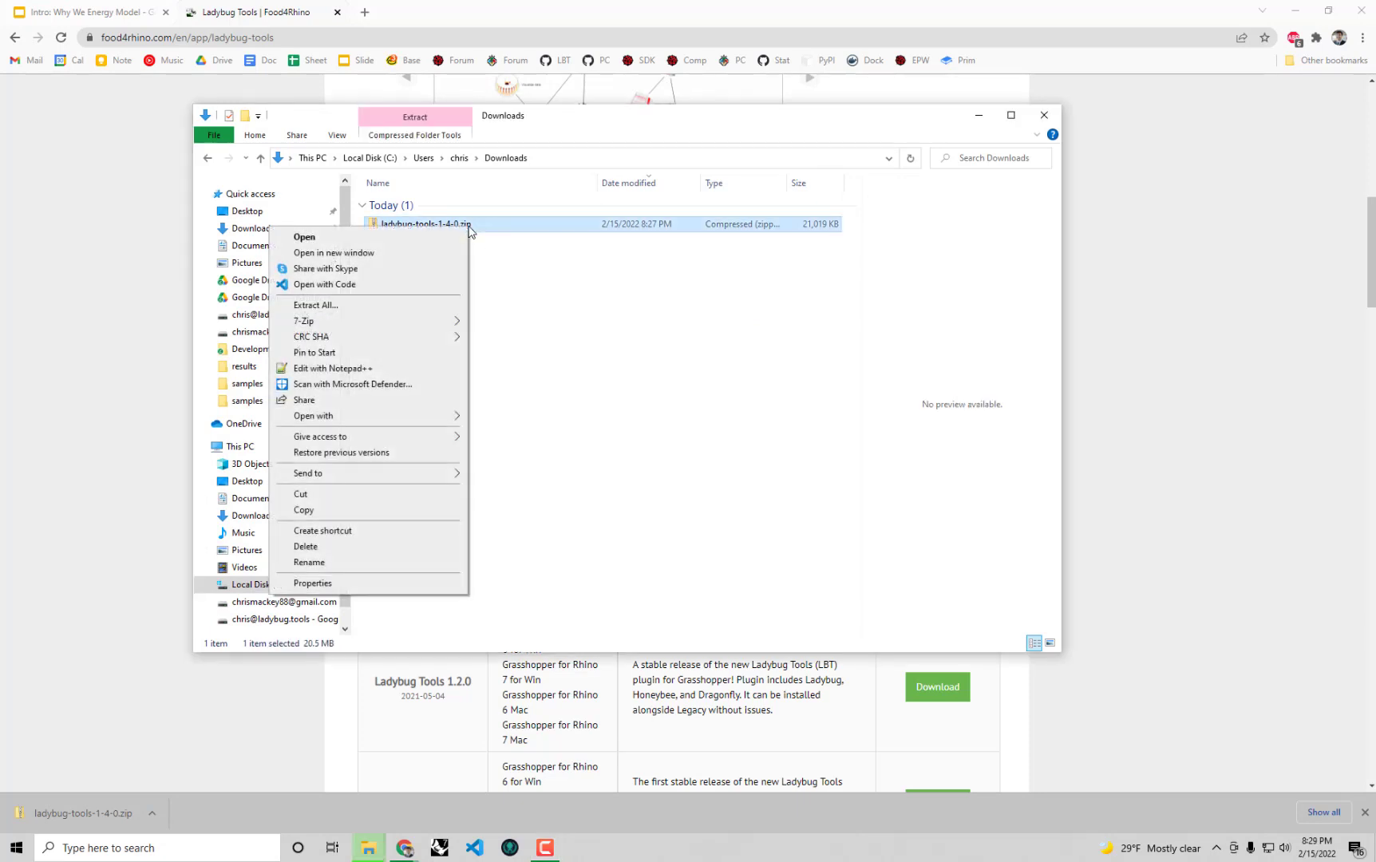
left_click(404, 308)
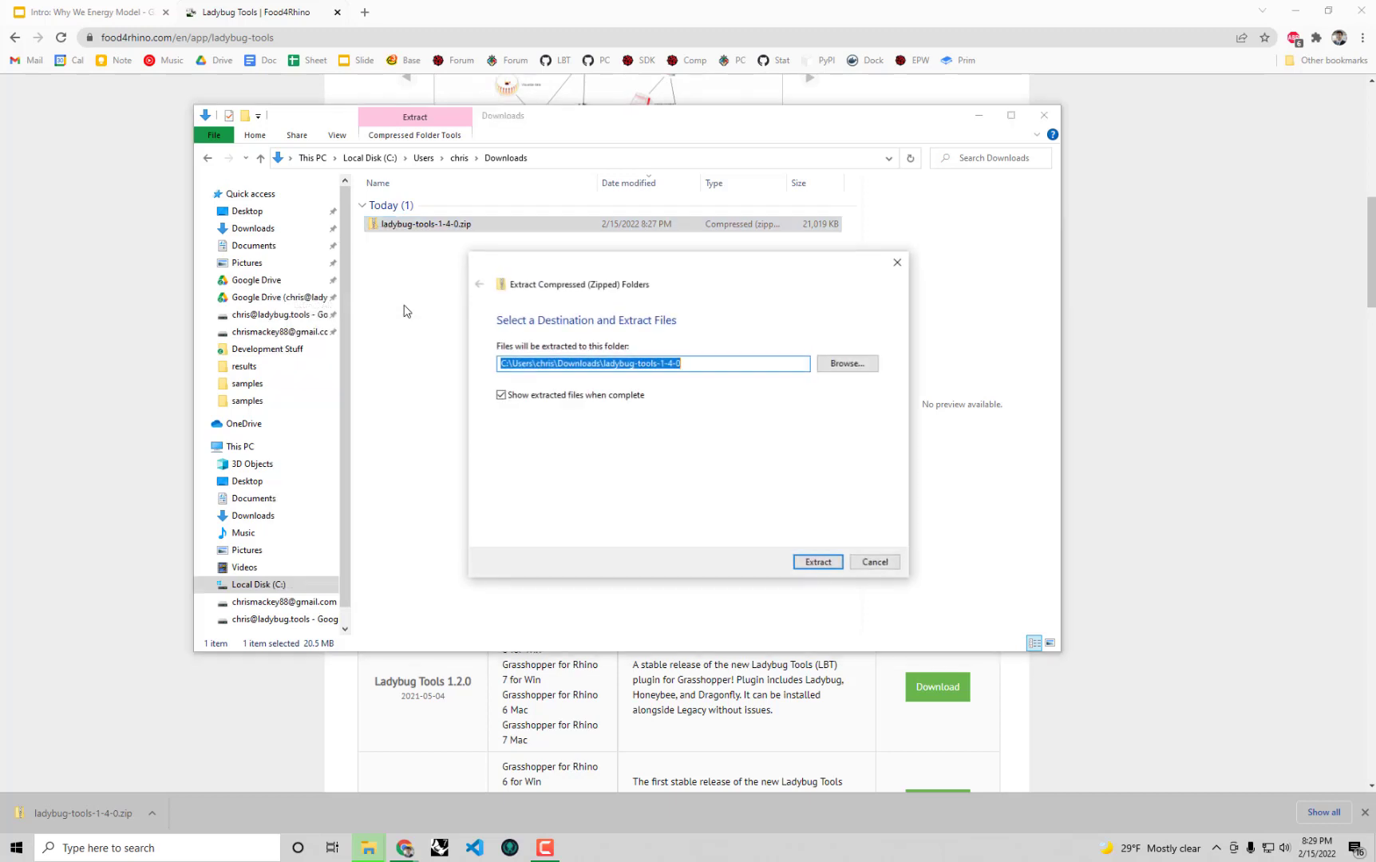
left_click(817, 562)
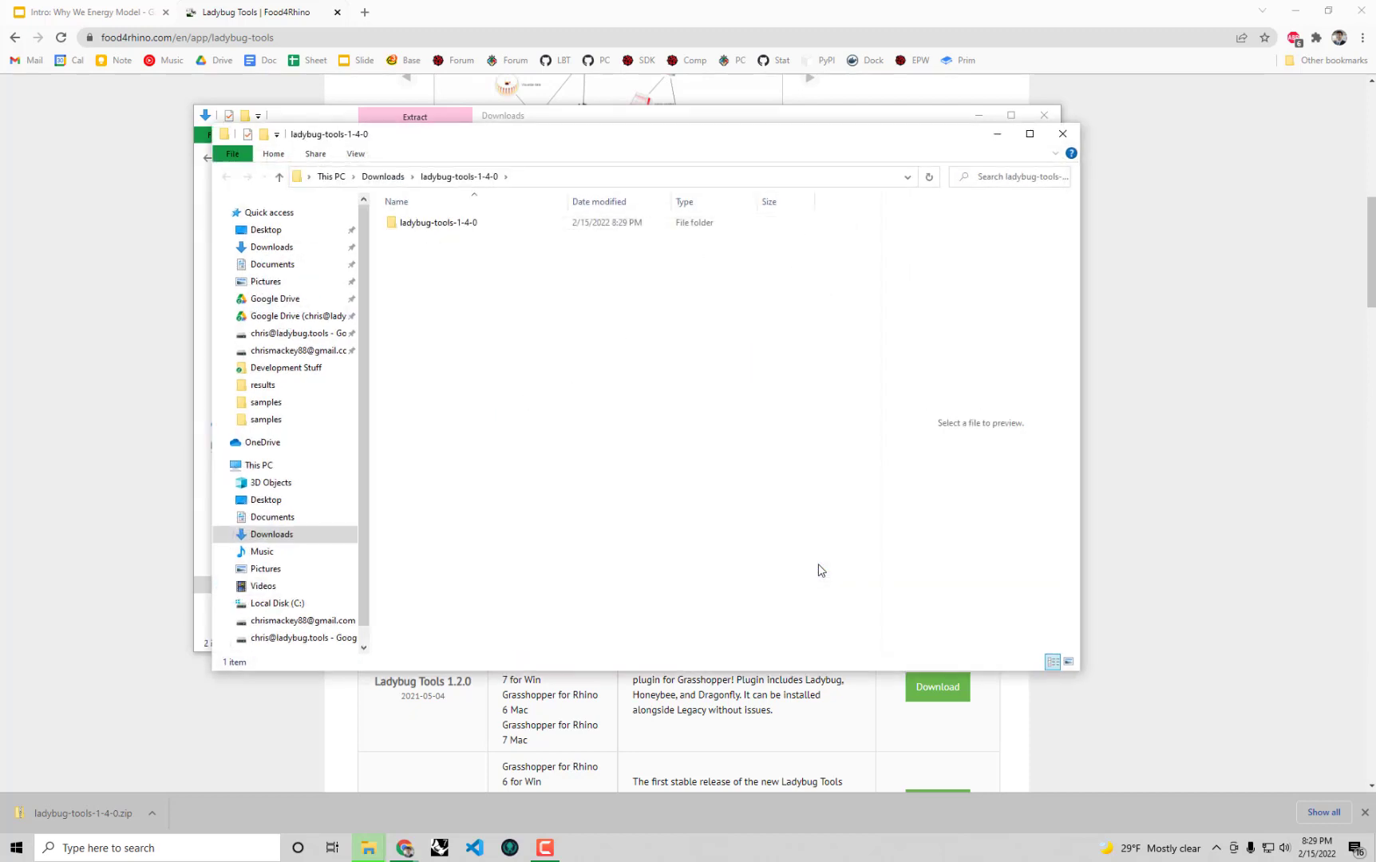
Open installation_instructions.txt from the extracted folder in Notepad and select its GitHub wiki link.
double_click(456, 229)
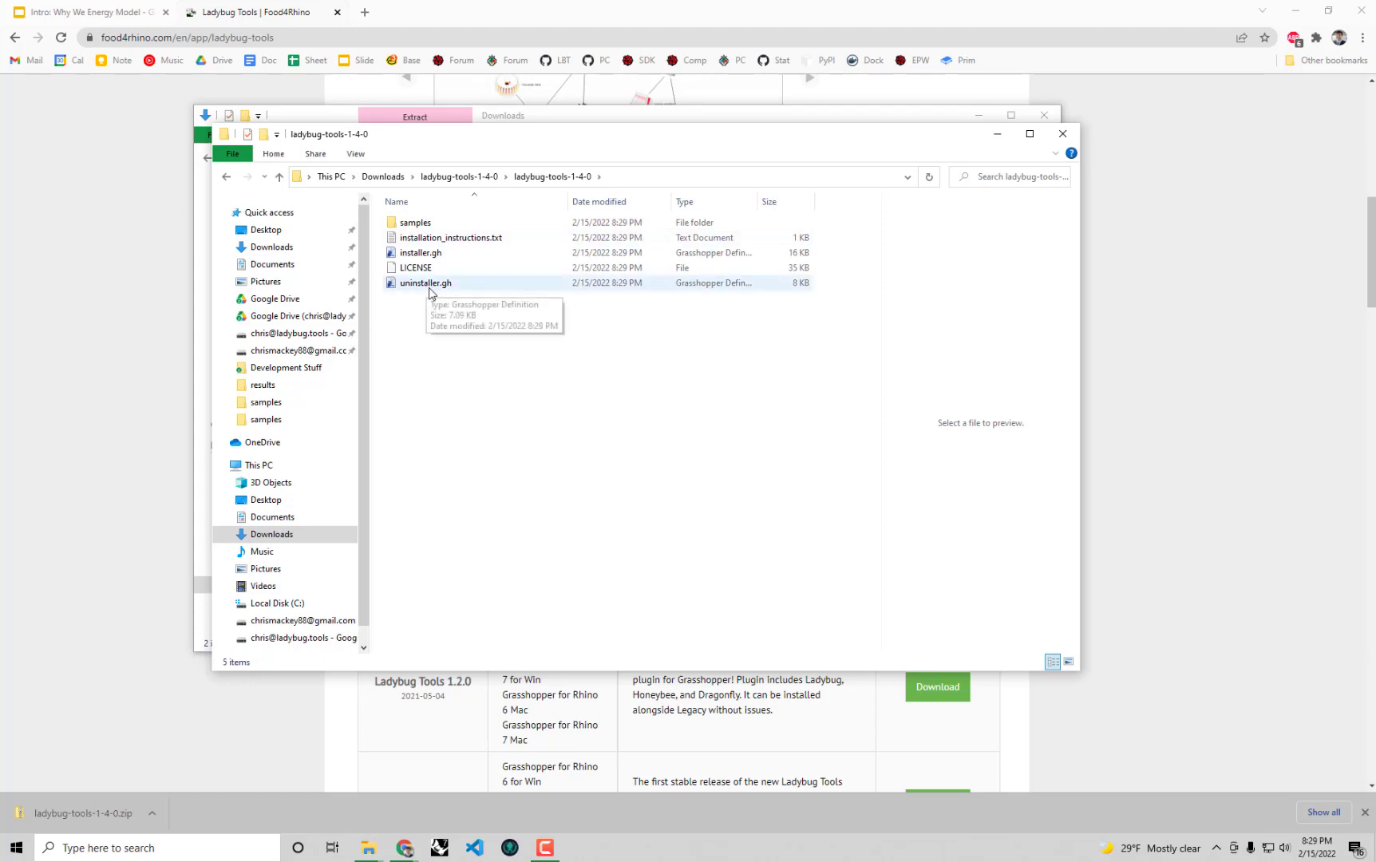
left_click(439, 255)
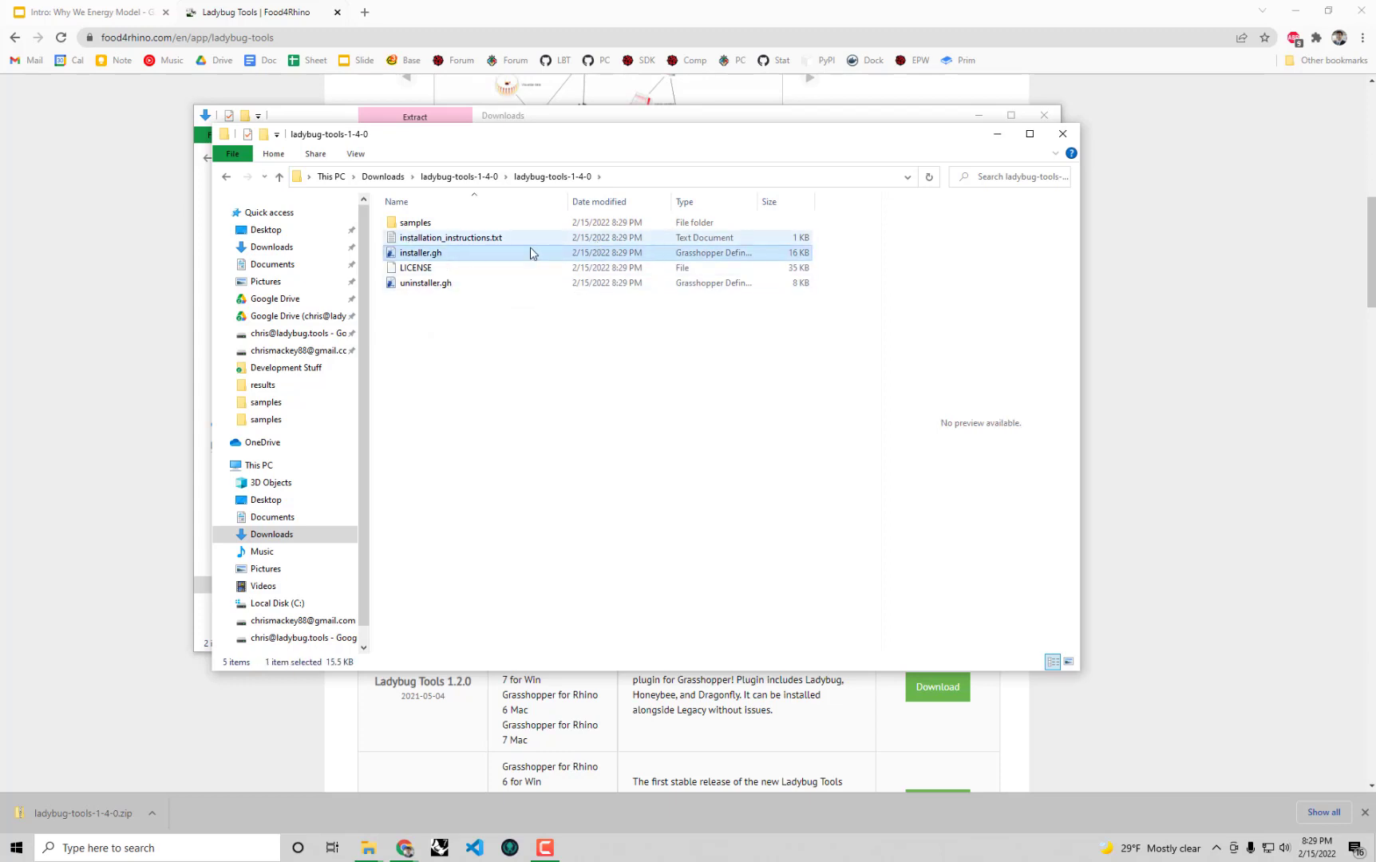
left_click(462, 238)
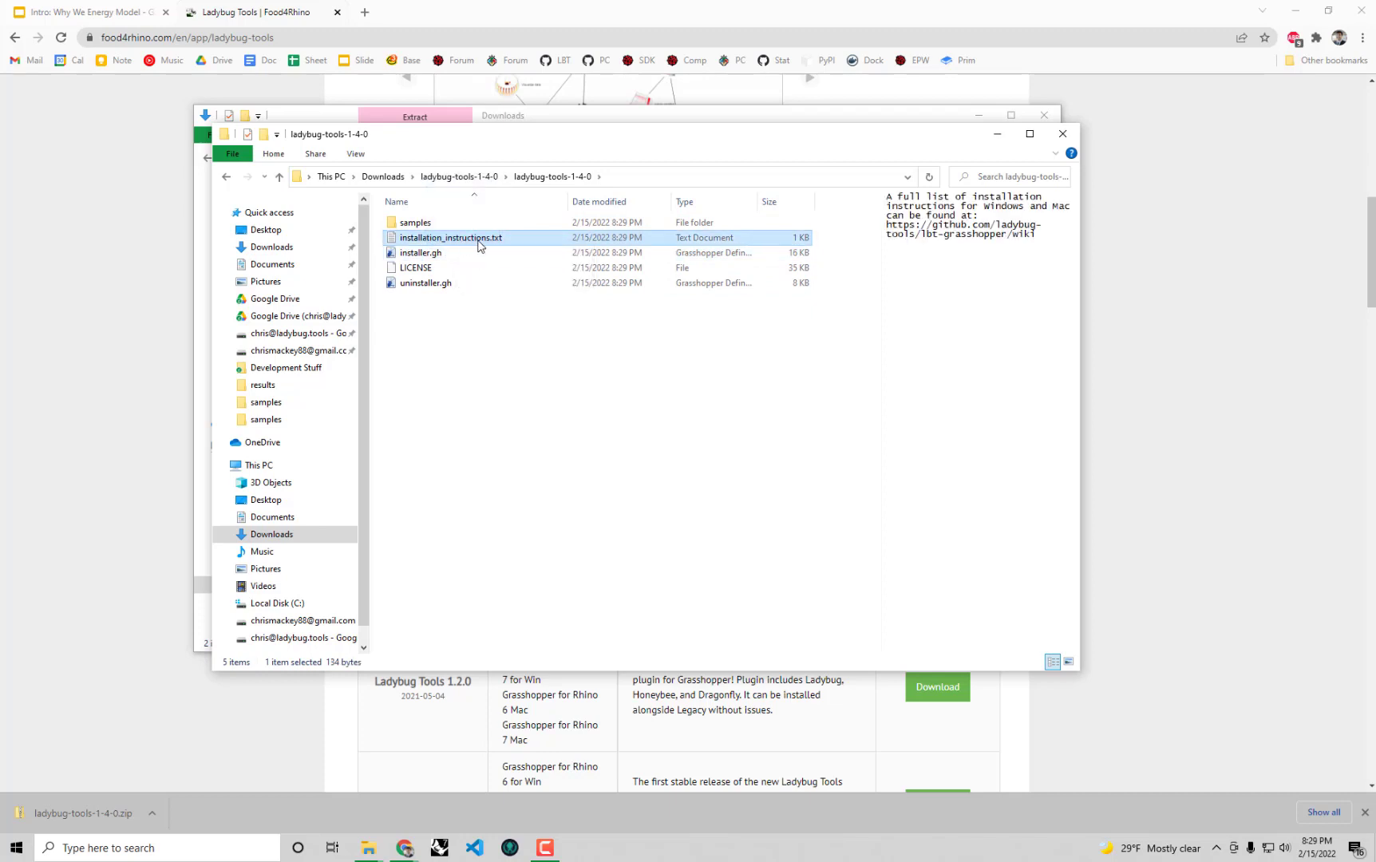
double_click(480, 241)
left_click_drag(570, 92, 563, 348)
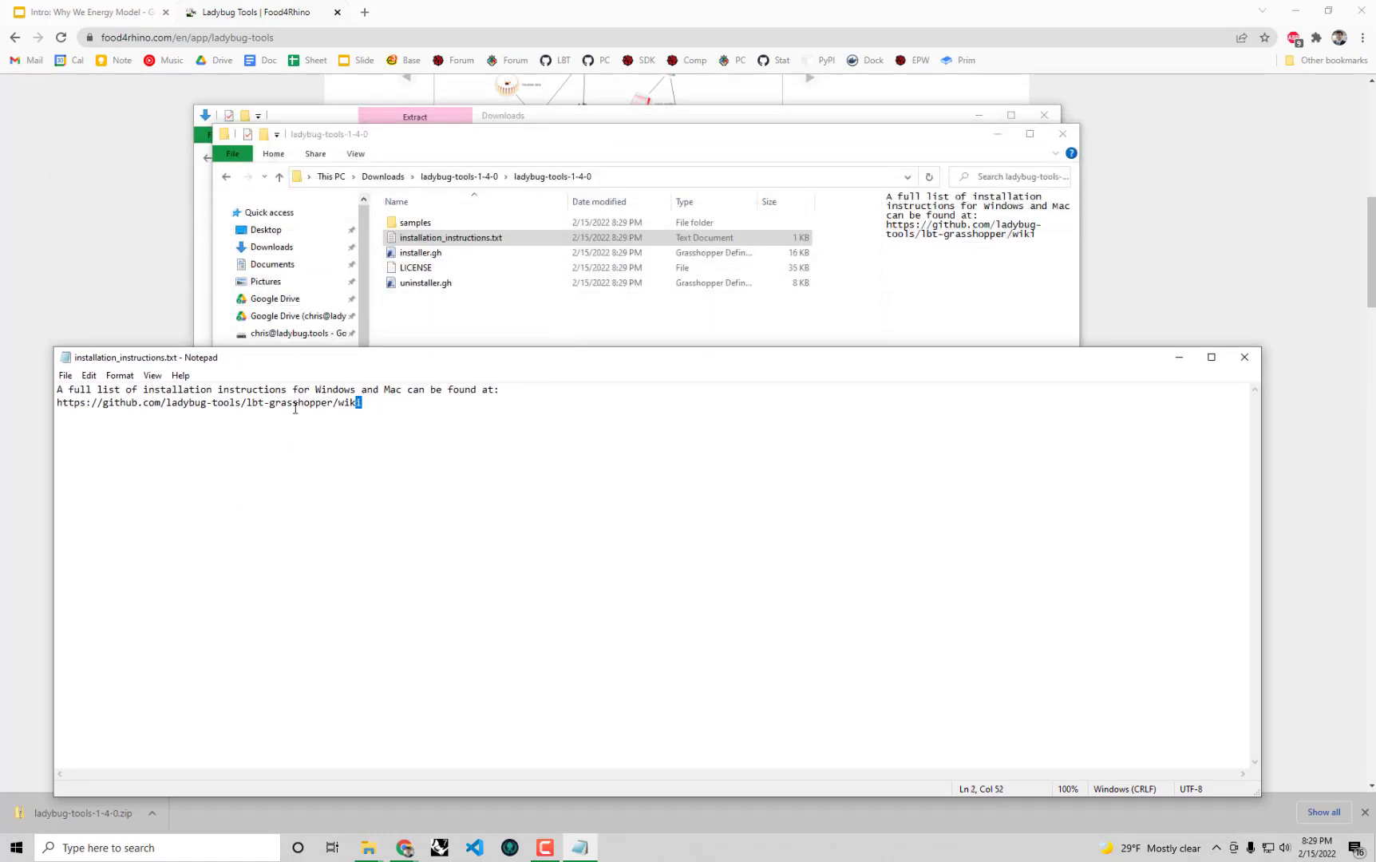
left_click_drag(362, 403, 57, 404)
key("ctrl+c")
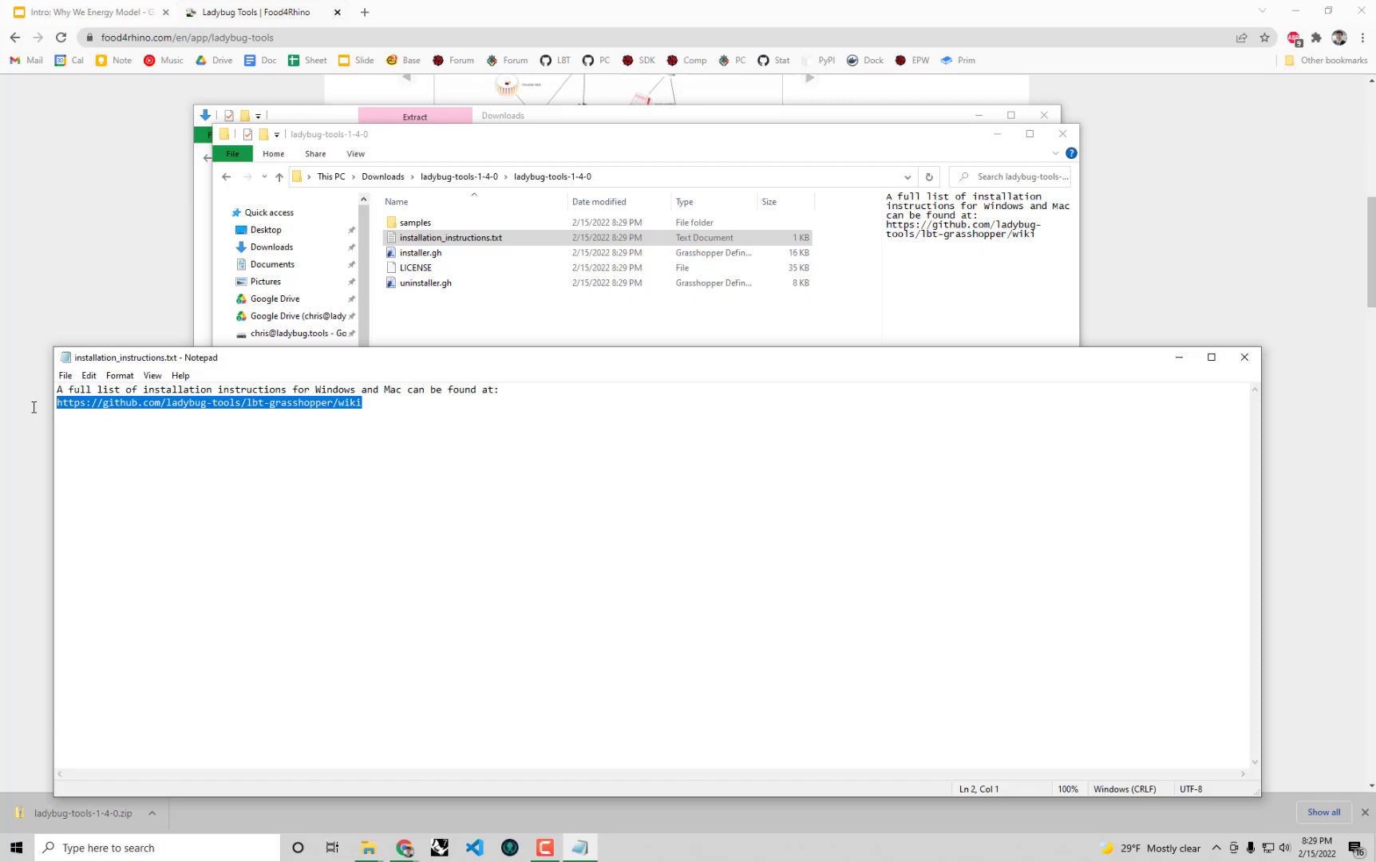
Paste the lbt-grasshopper wiki URL into a new tab and open '1.1 Windows Installation Steps'.
left_click(363, 16)
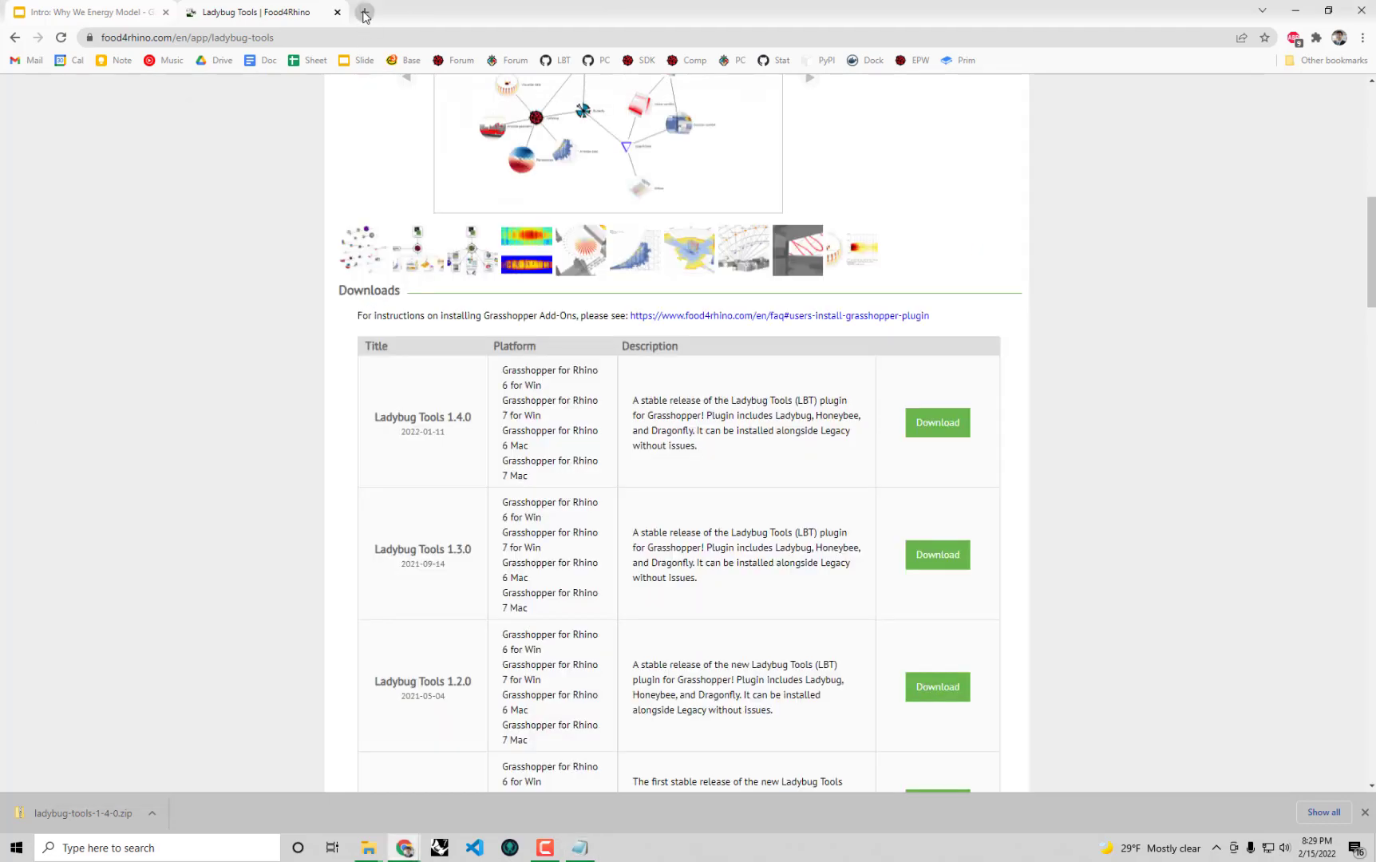
left_click(363, 15)
key("ctrl+v")
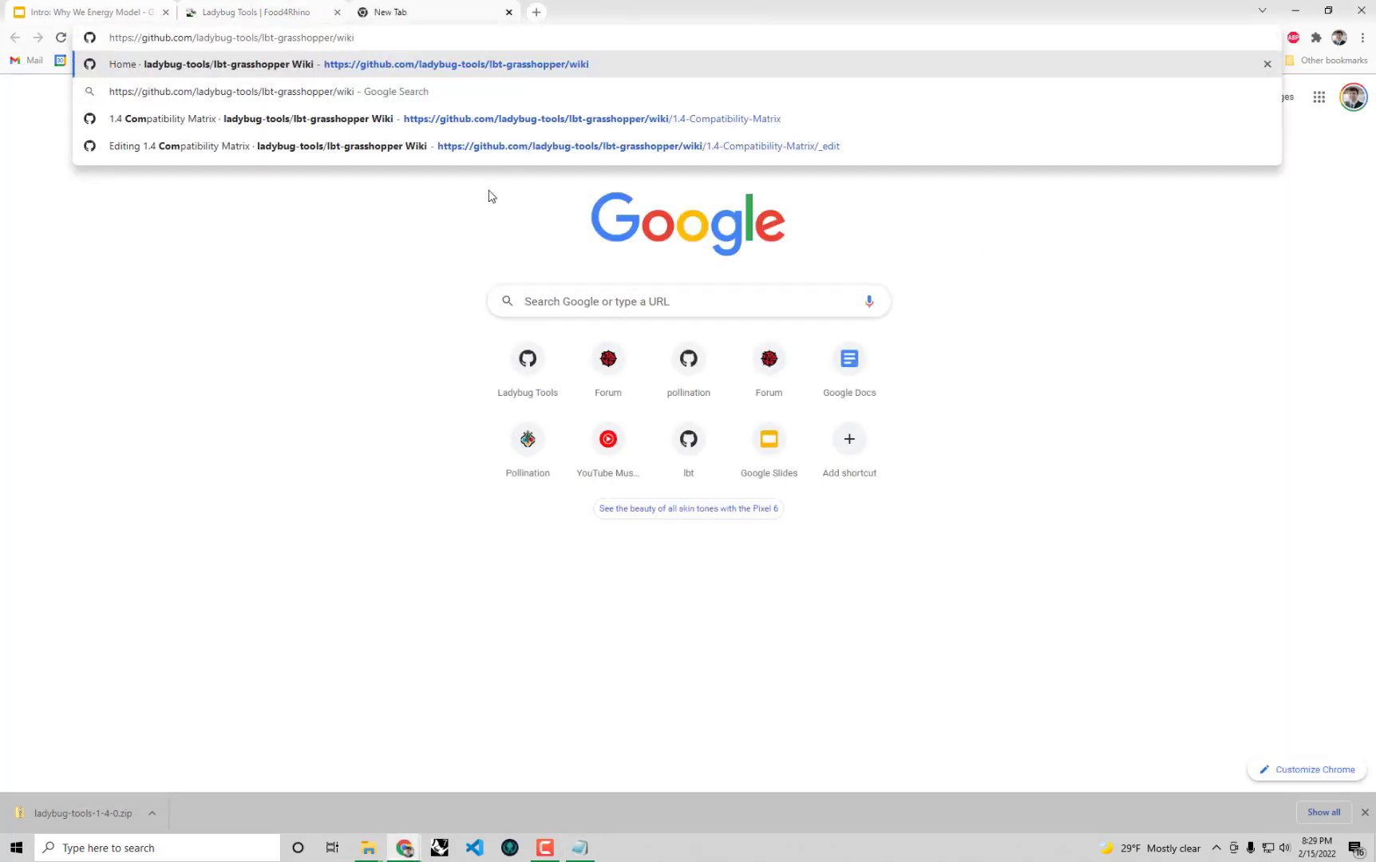
key("Return")
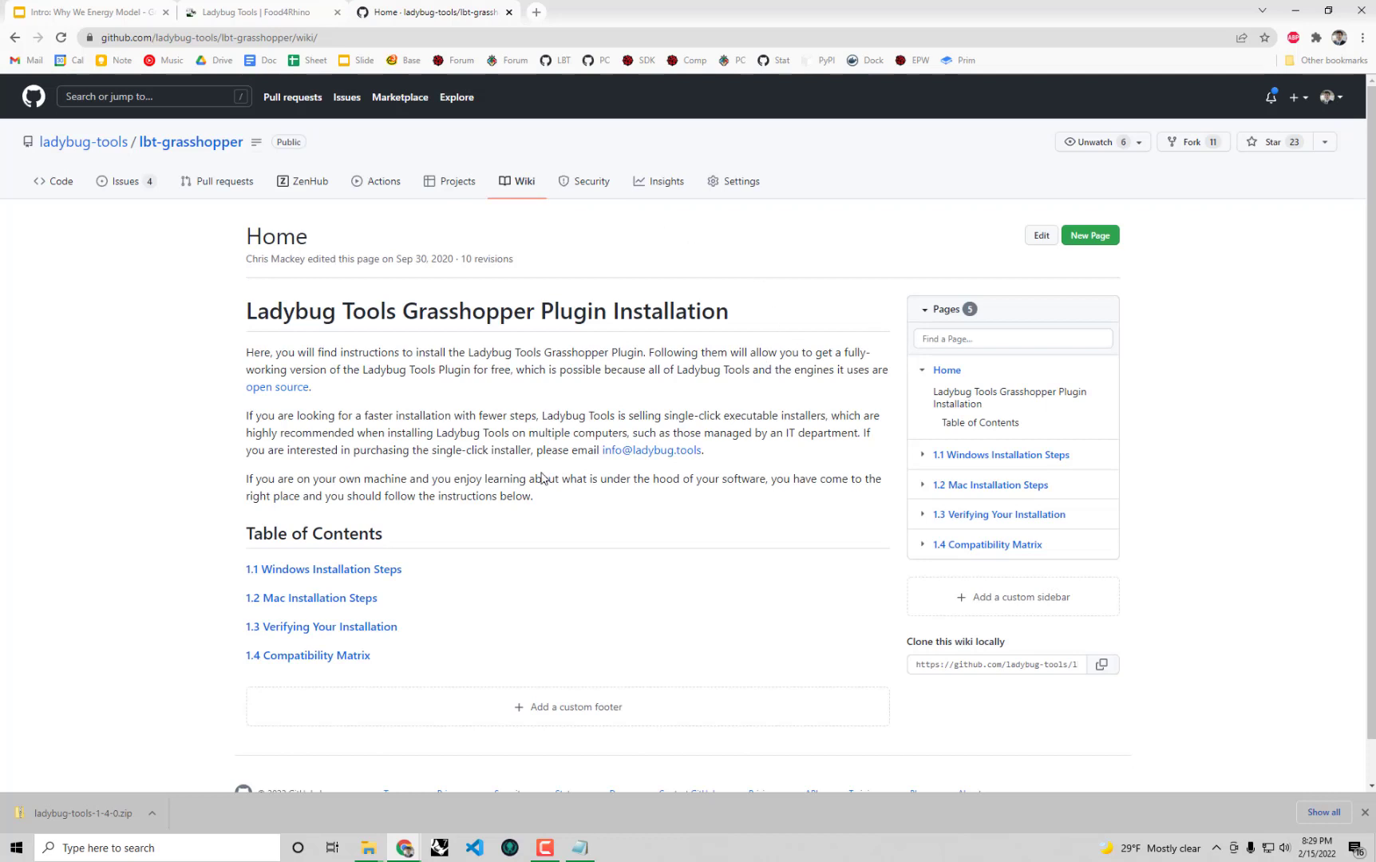
left_click(1366, 811)
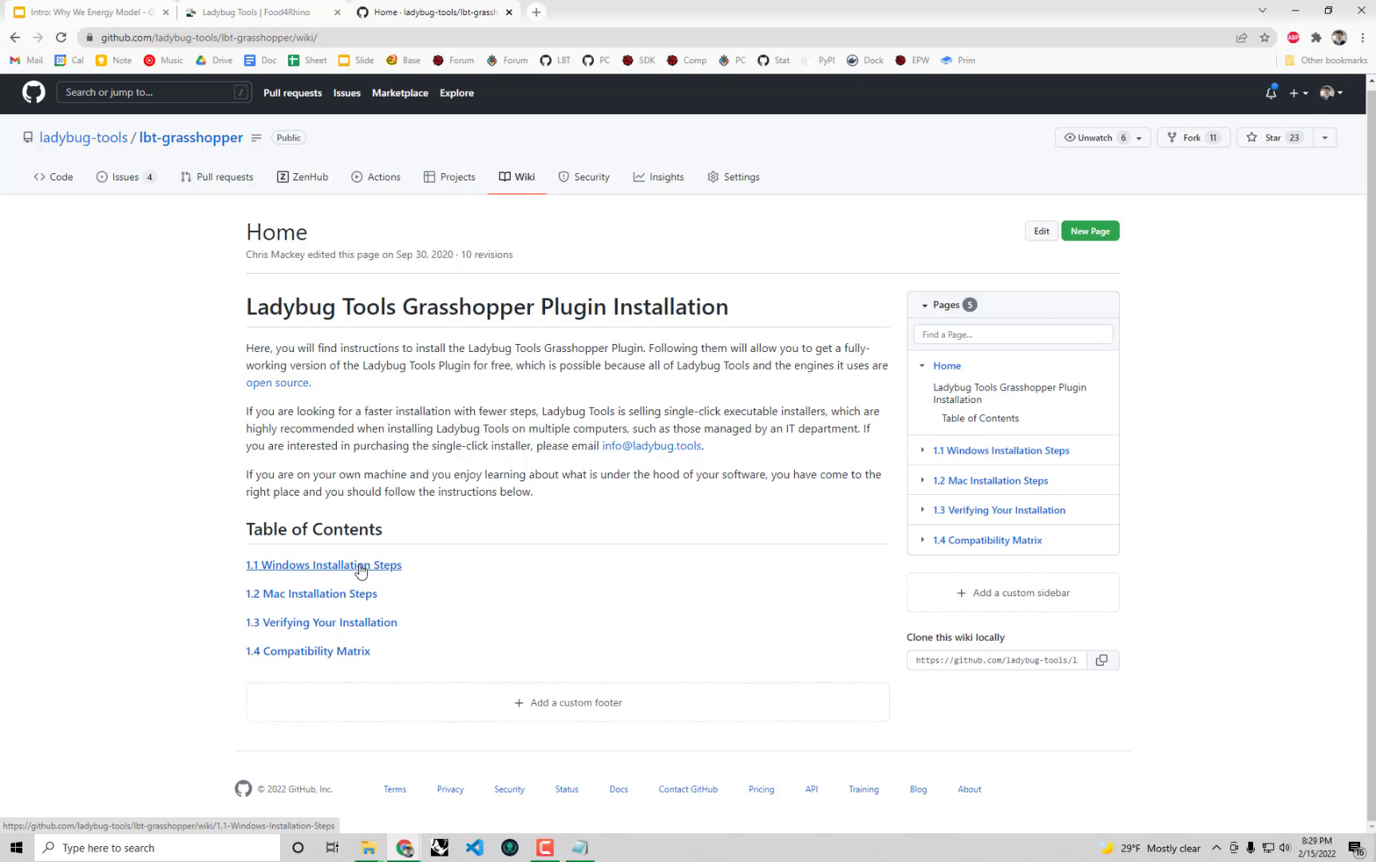
left_click(359, 566)
scroll(315, 331, "down", 1)
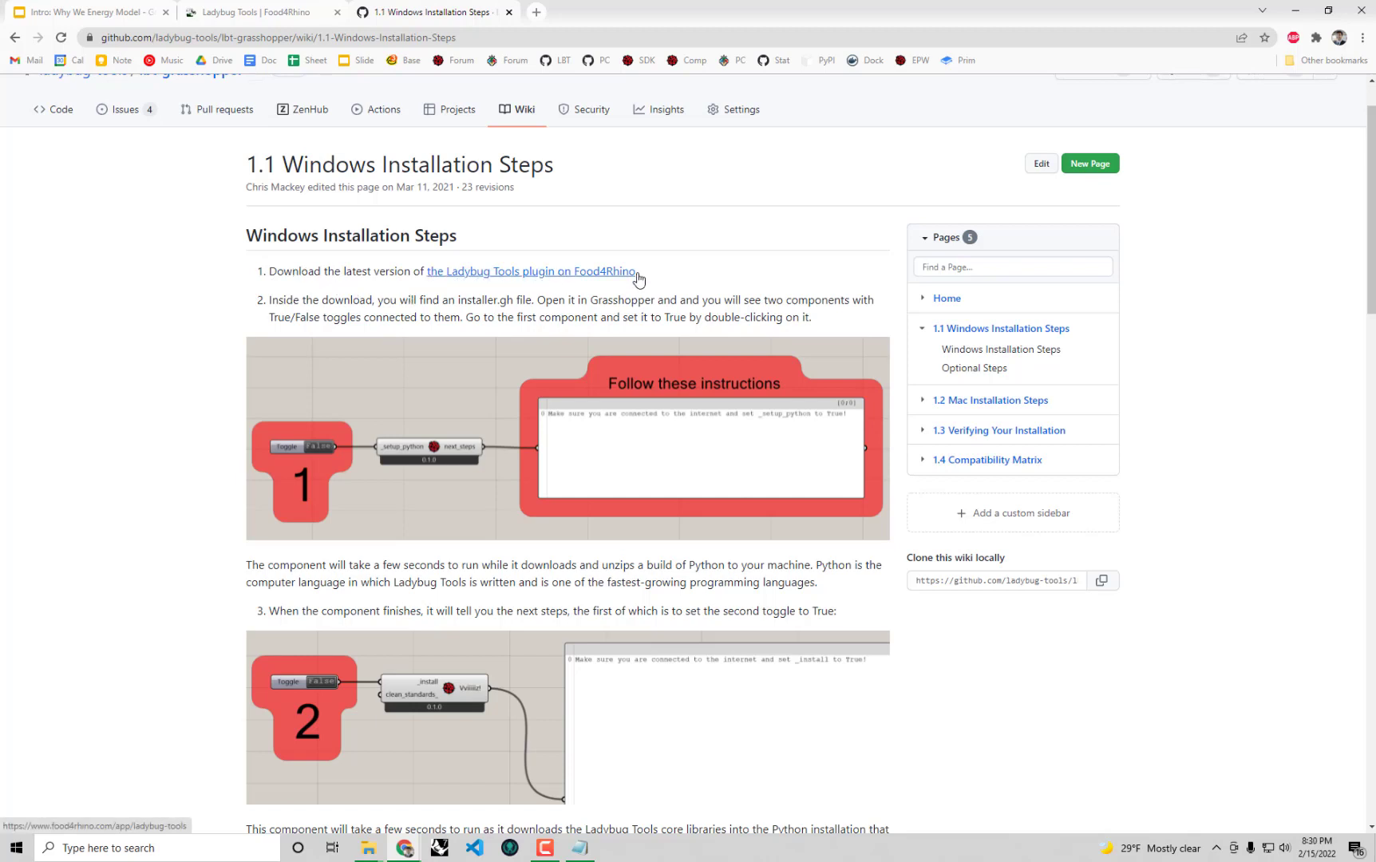
scroll(531, 283, "down", 1)
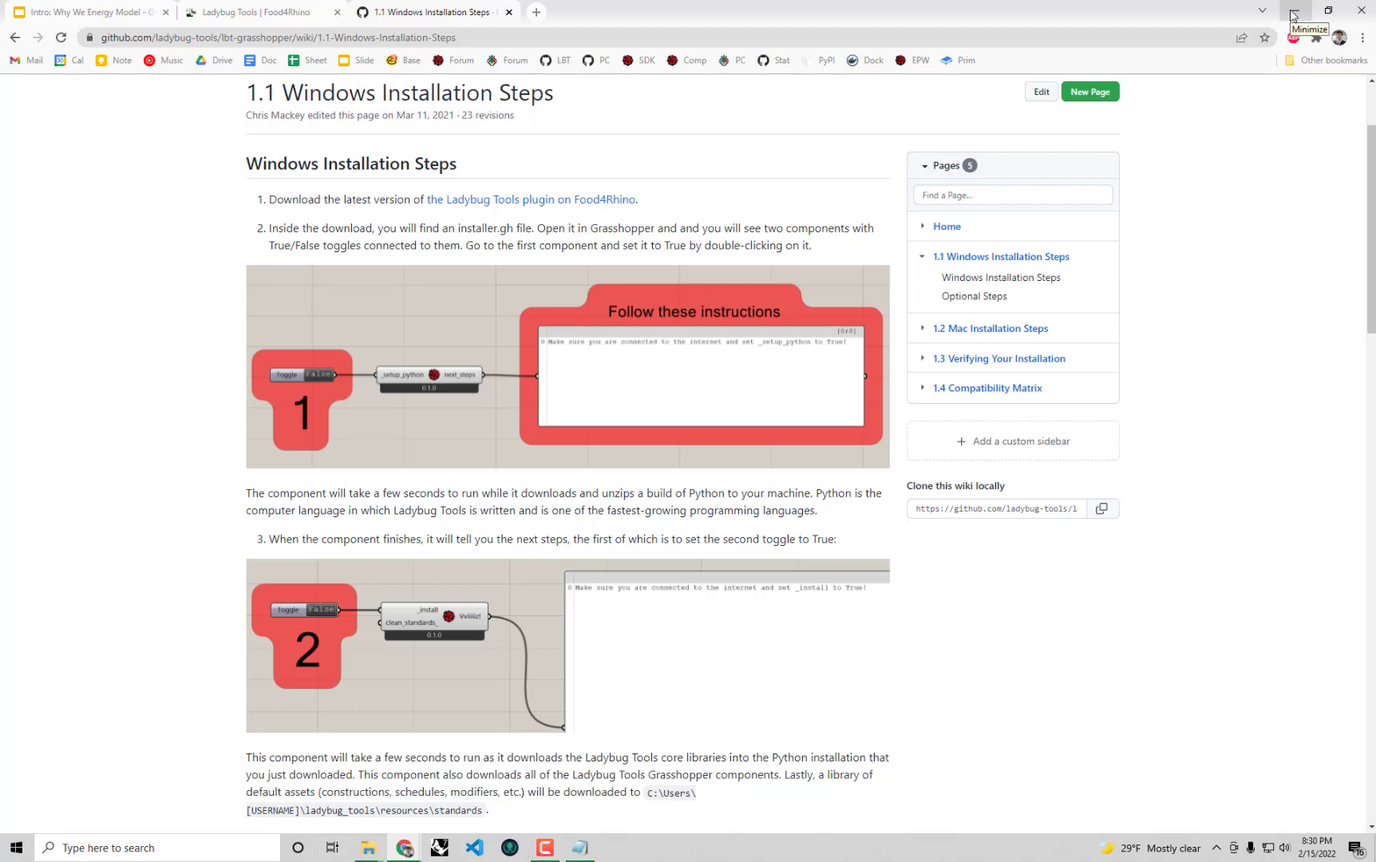
Open installer.gh from the extracted ladybug-tools-1-4-0 folder in Grasshopper.
left_click(1292, 11)
left_click(531, 138)
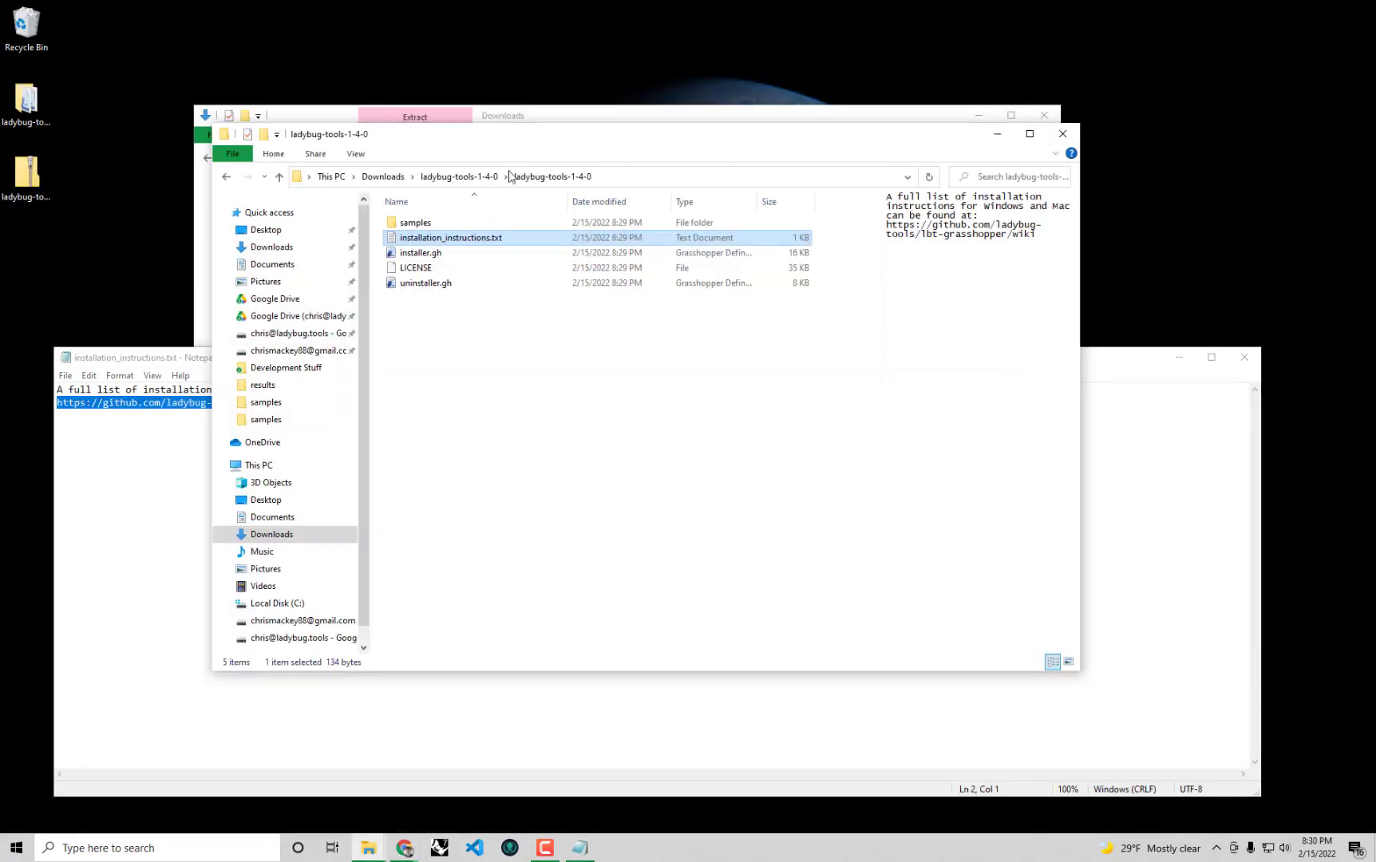
left_click(455, 254)
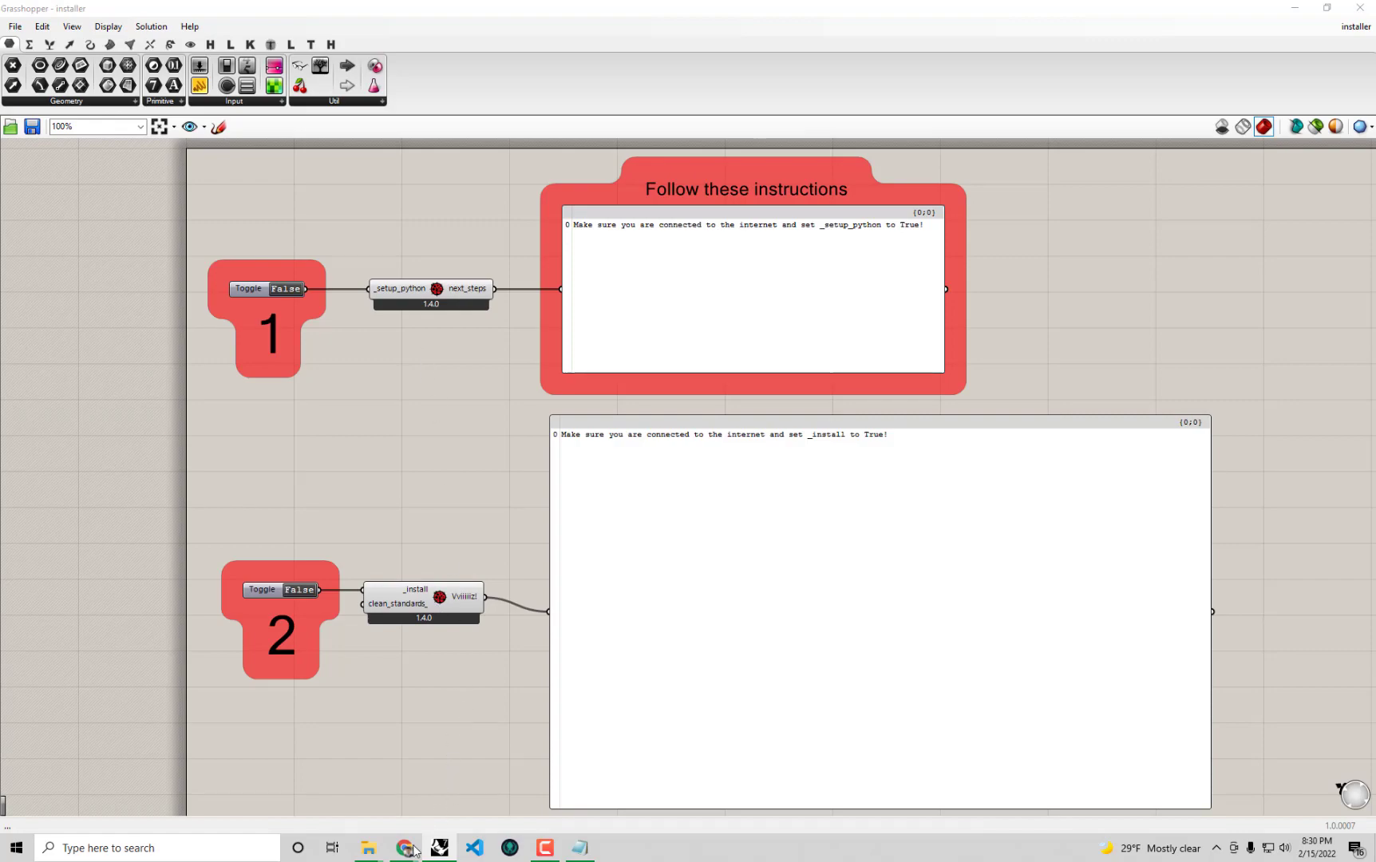
Review the next installation step on the wiki page, then return to the installer canvas.
mouse_move(405, 847)
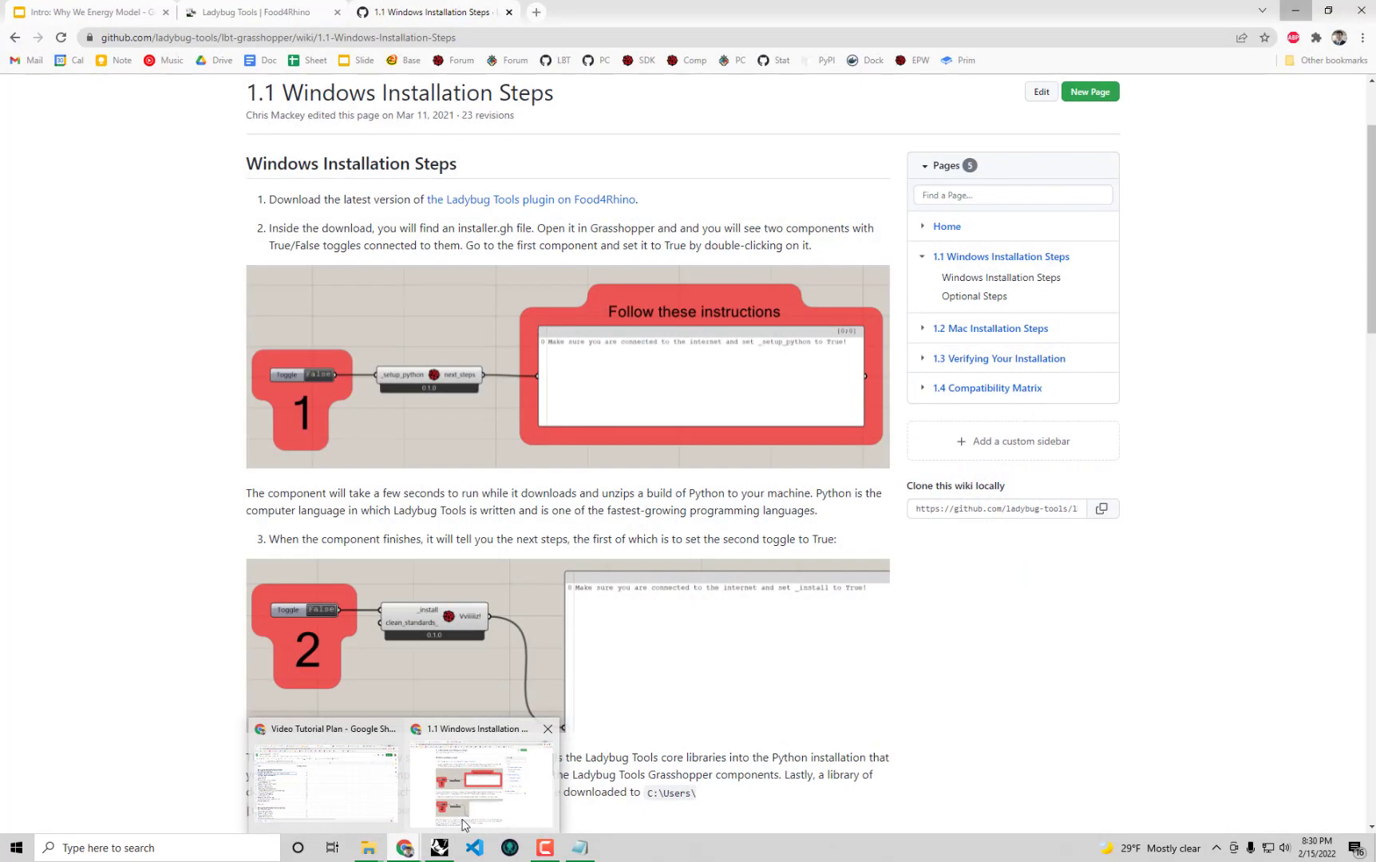
left_click(465, 824)
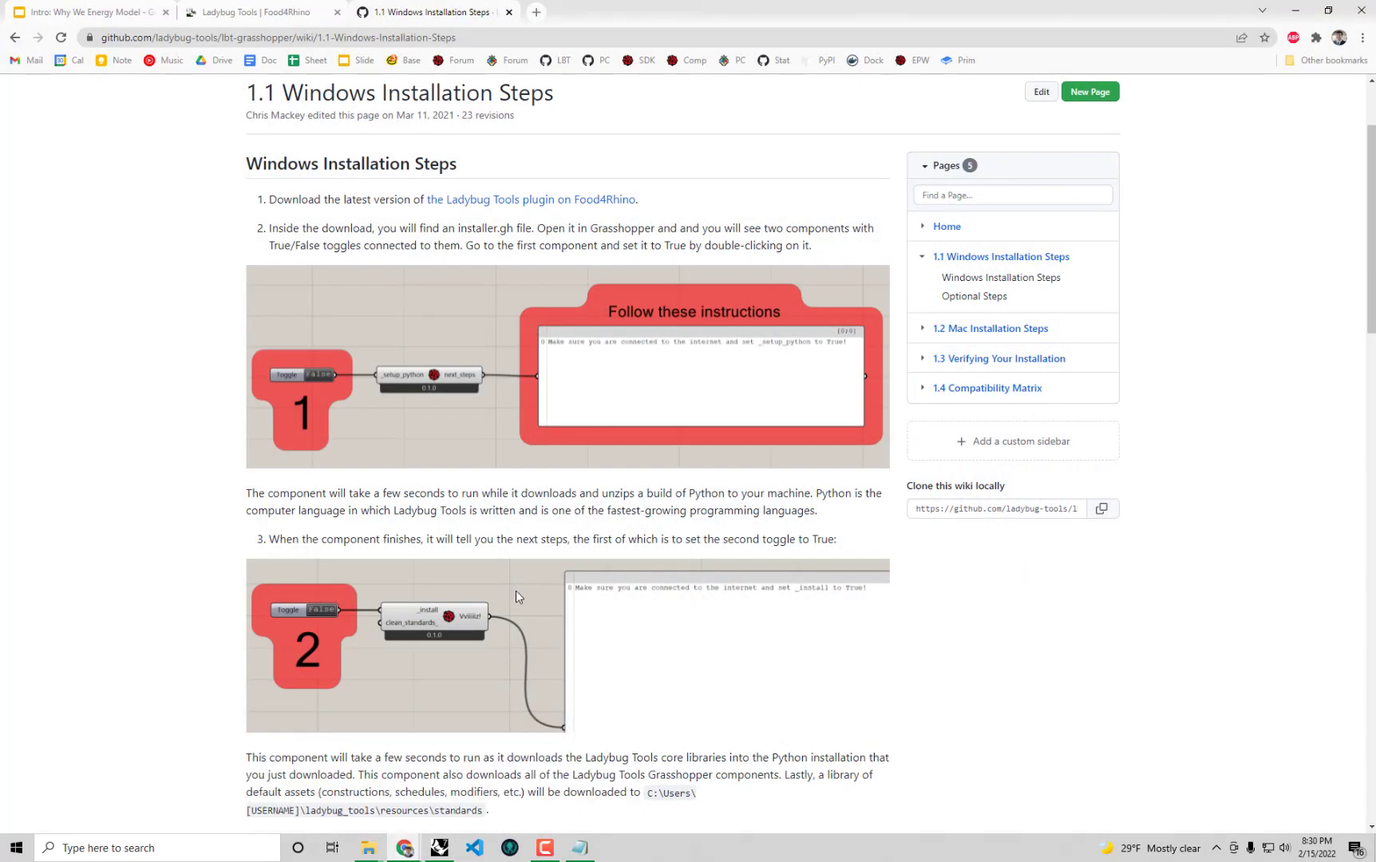
scroll(517, 595, "down", 3)
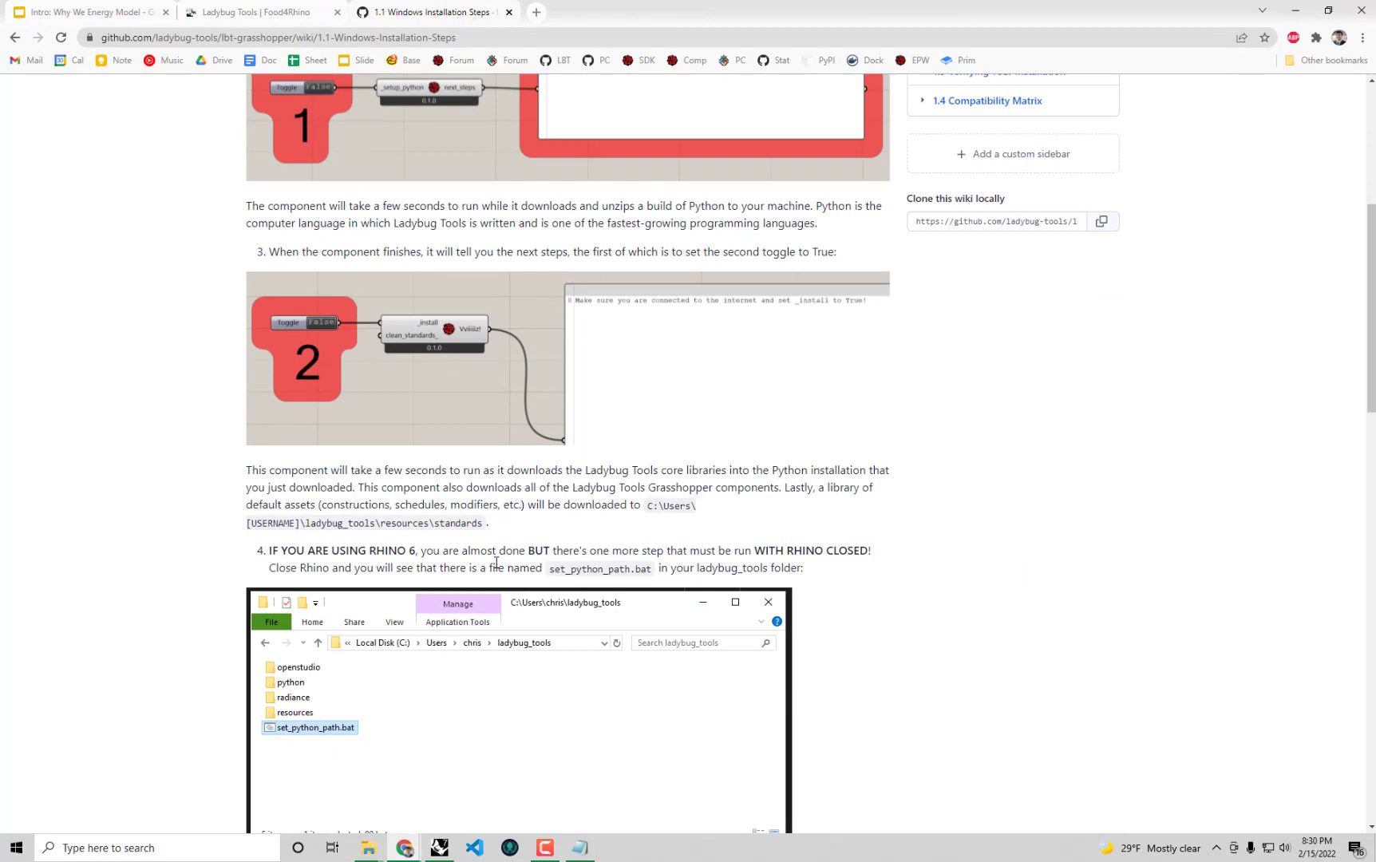
left_click(1294, 10)
Zoom and pan the installer canvas to read the instructions panel and both toggle groups.
scroll(378, 289, "up", 2)
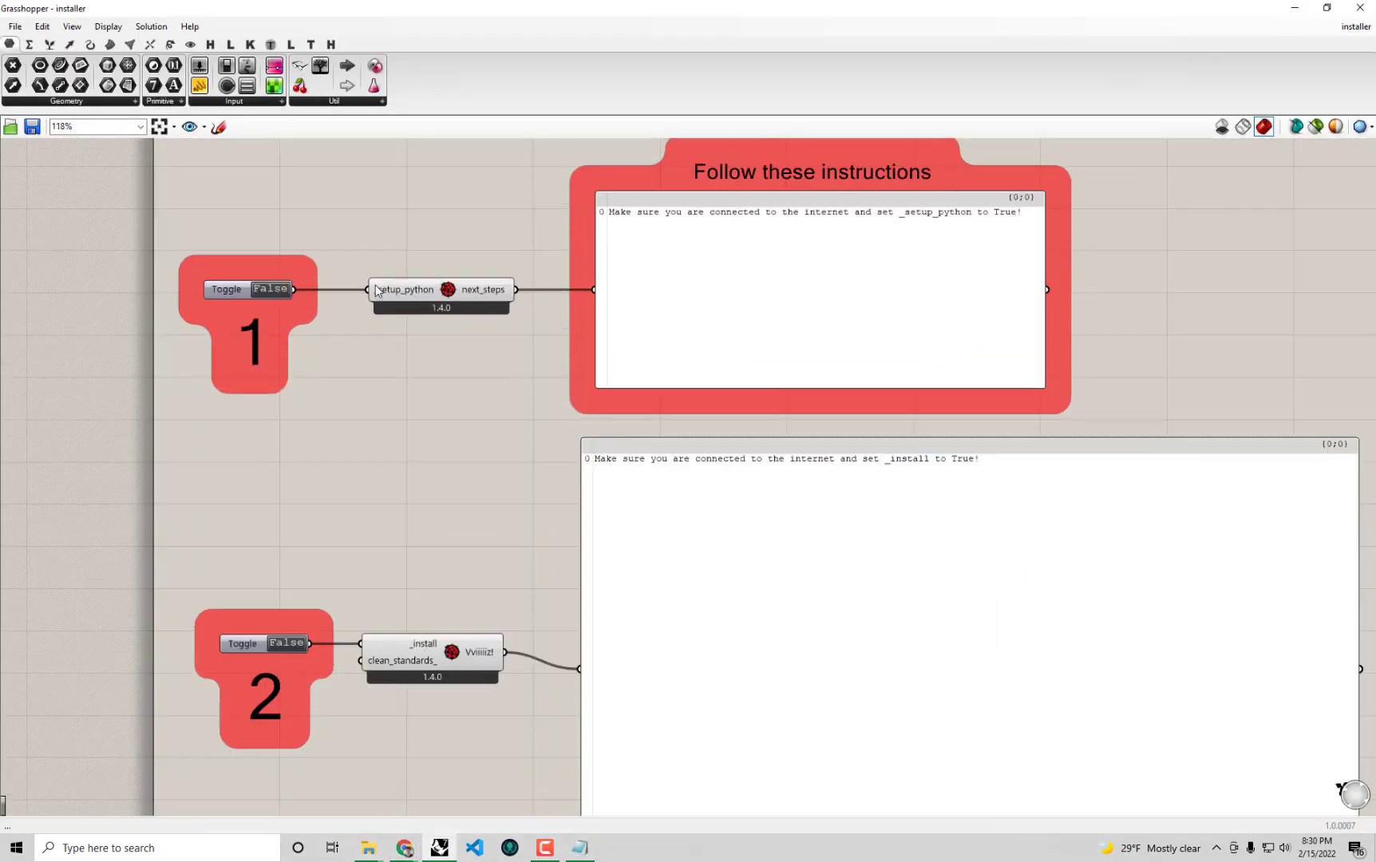
scroll(447, 319, "up", 1)
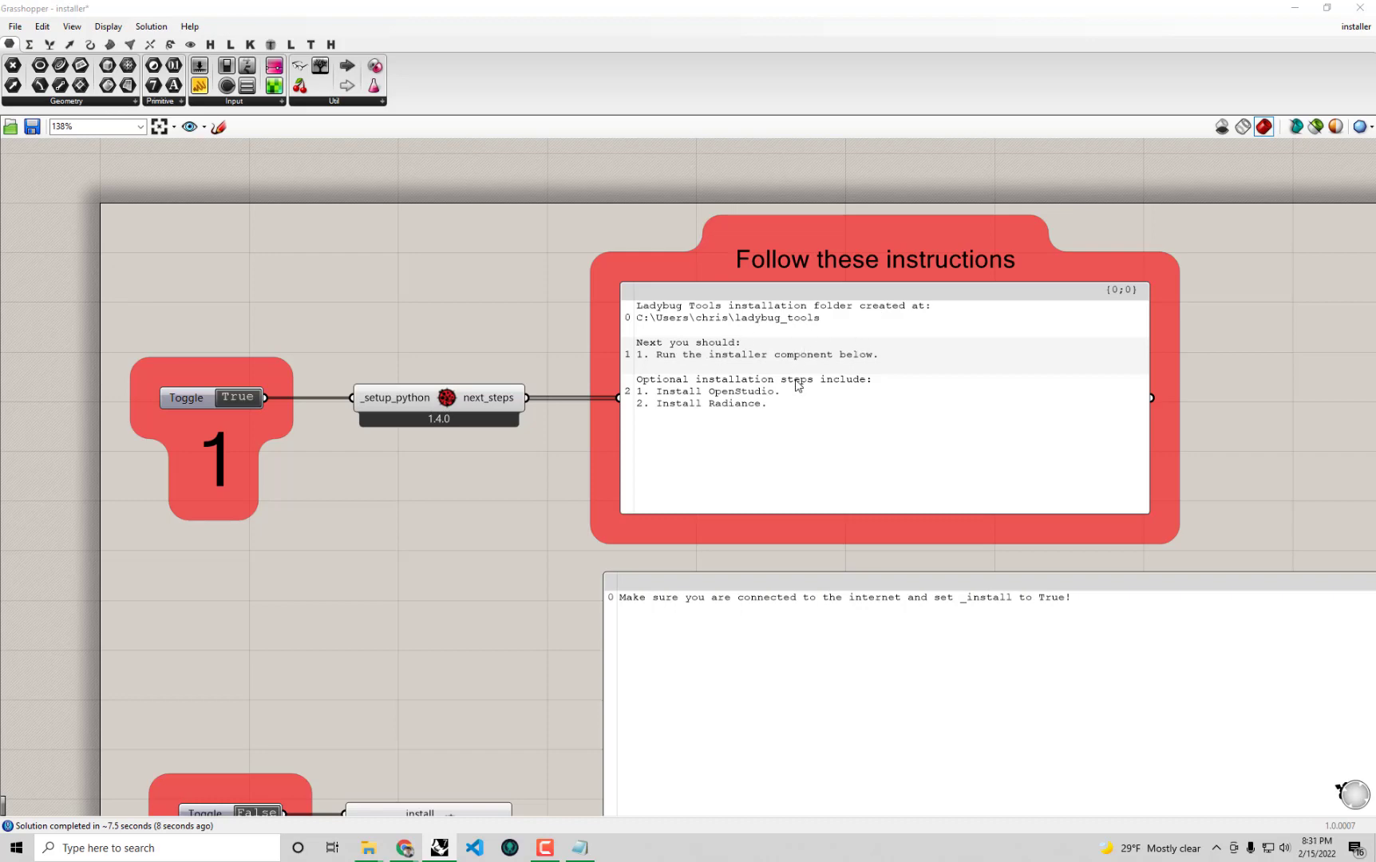
scroll(794, 381, "up", 1)
scroll(675, 344, "up", 1)
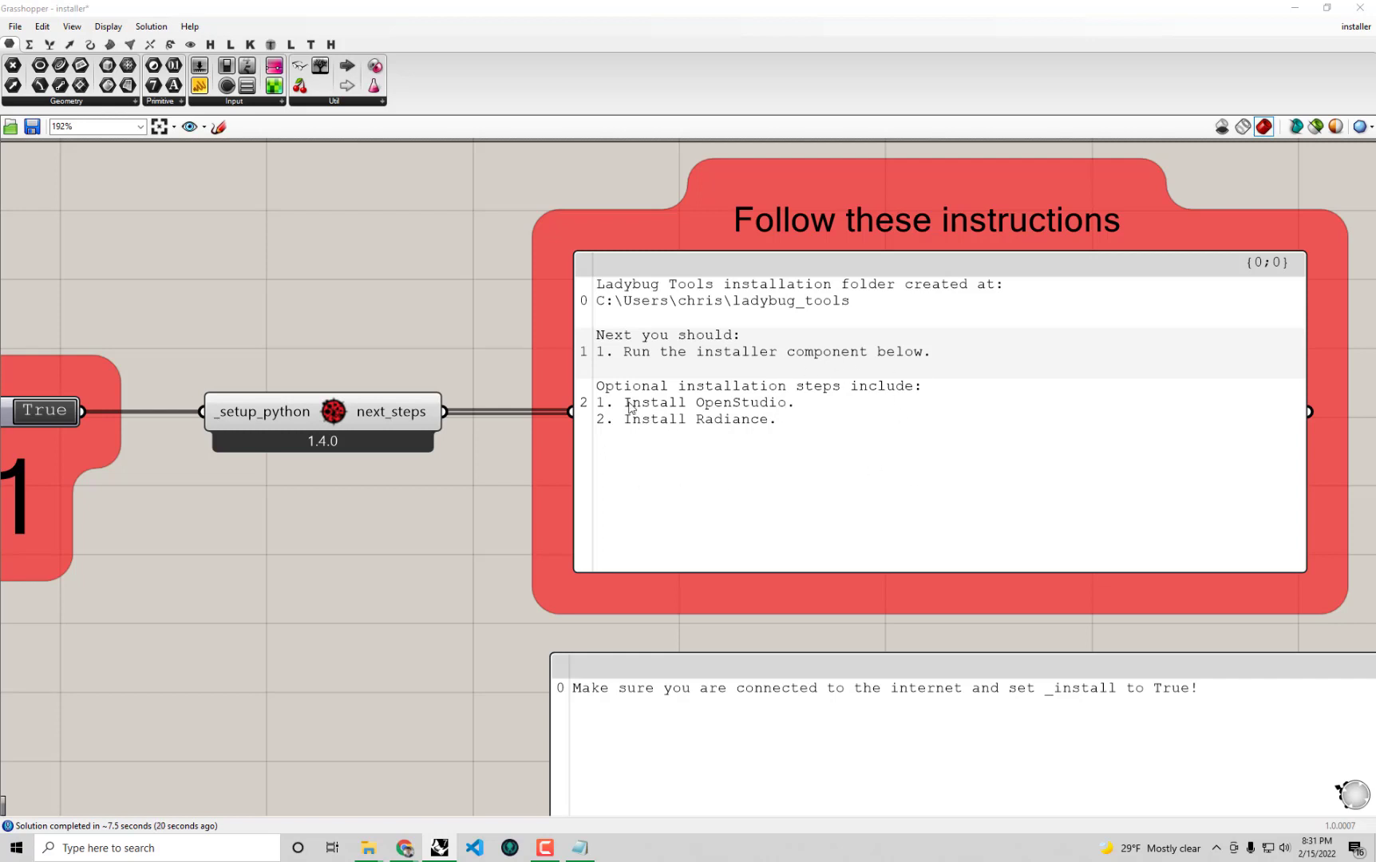
right_click_drag(657, 431, 679, 342)
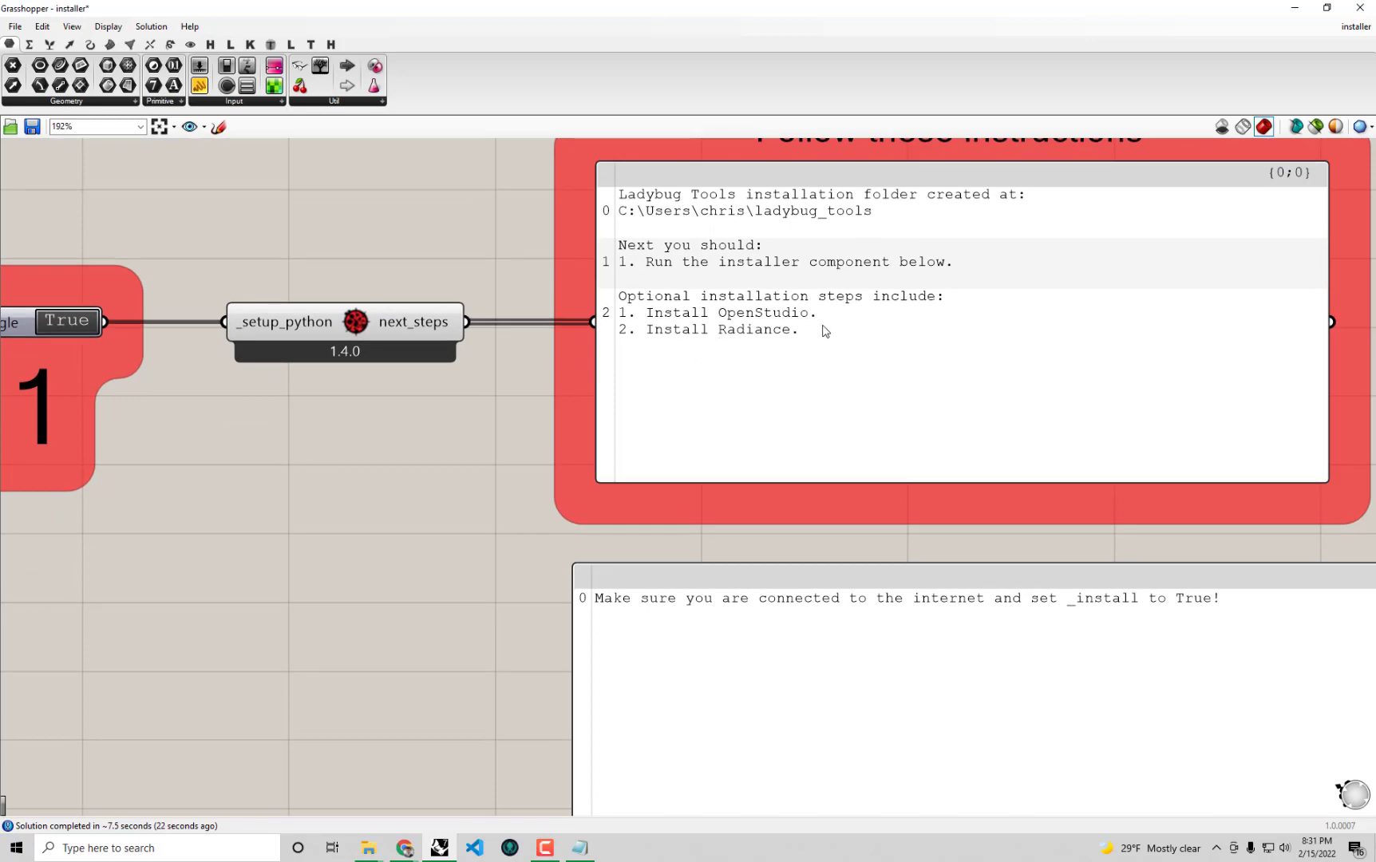
scroll(826, 323, "down", 3)
right_click_drag(643, 519, 598, 395)
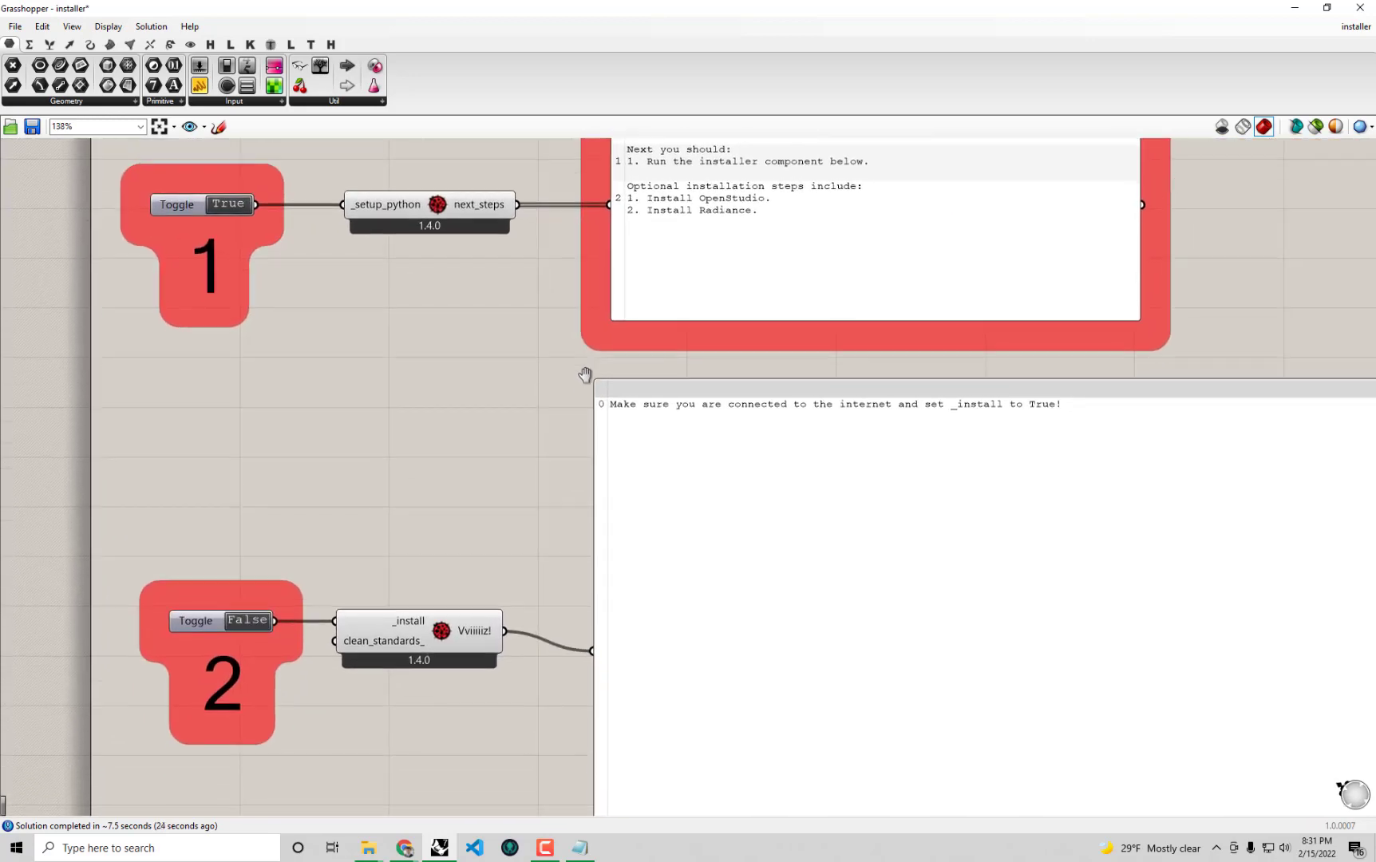
scroll(529, 409, "down", 2)
Pan to the _install toggle group and reposition the Ladybug Tools 1.4 installation success message.
right_click_drag(402, 448, 355, 470)
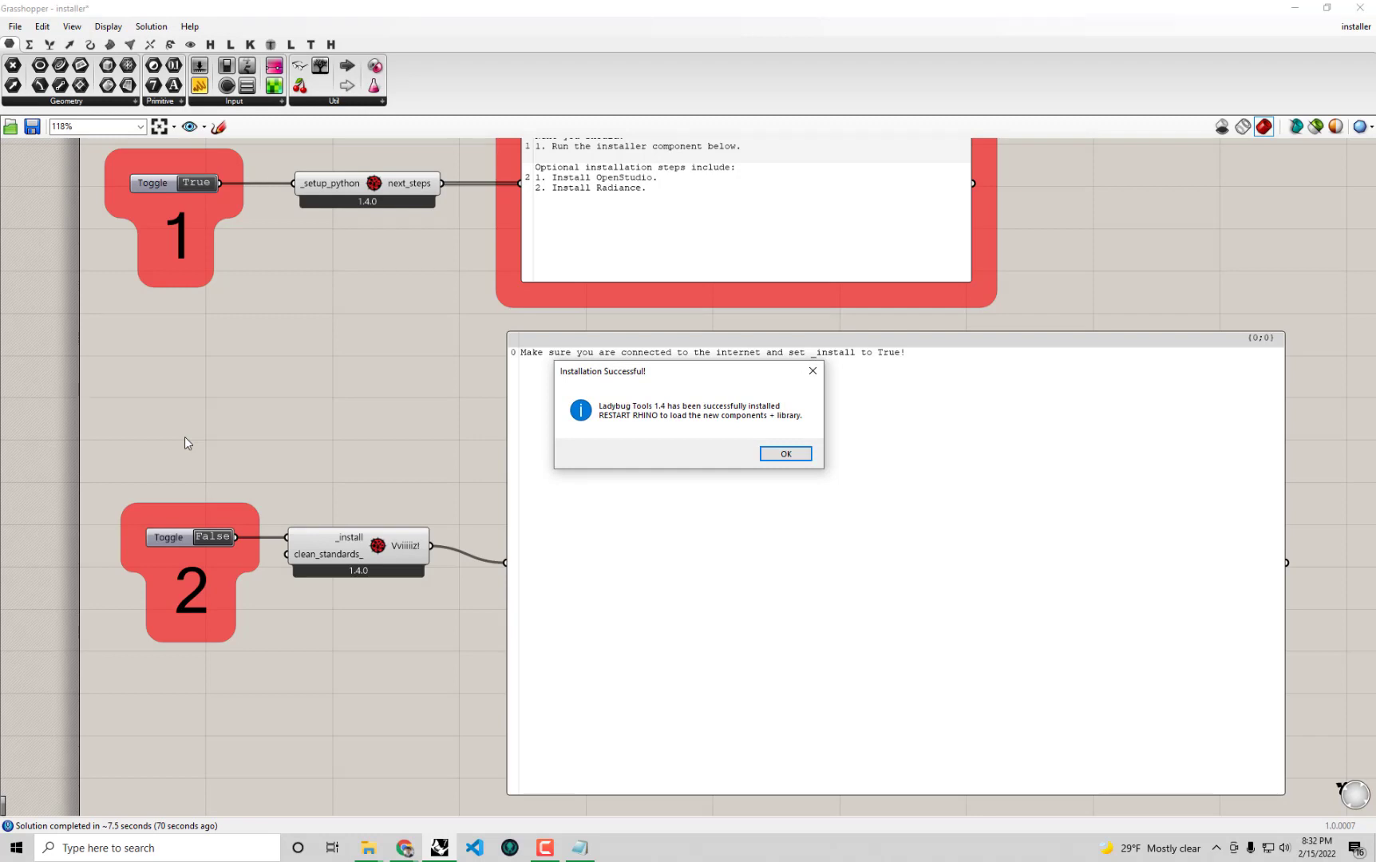
left_click_drag(705, 374, 700, 401)
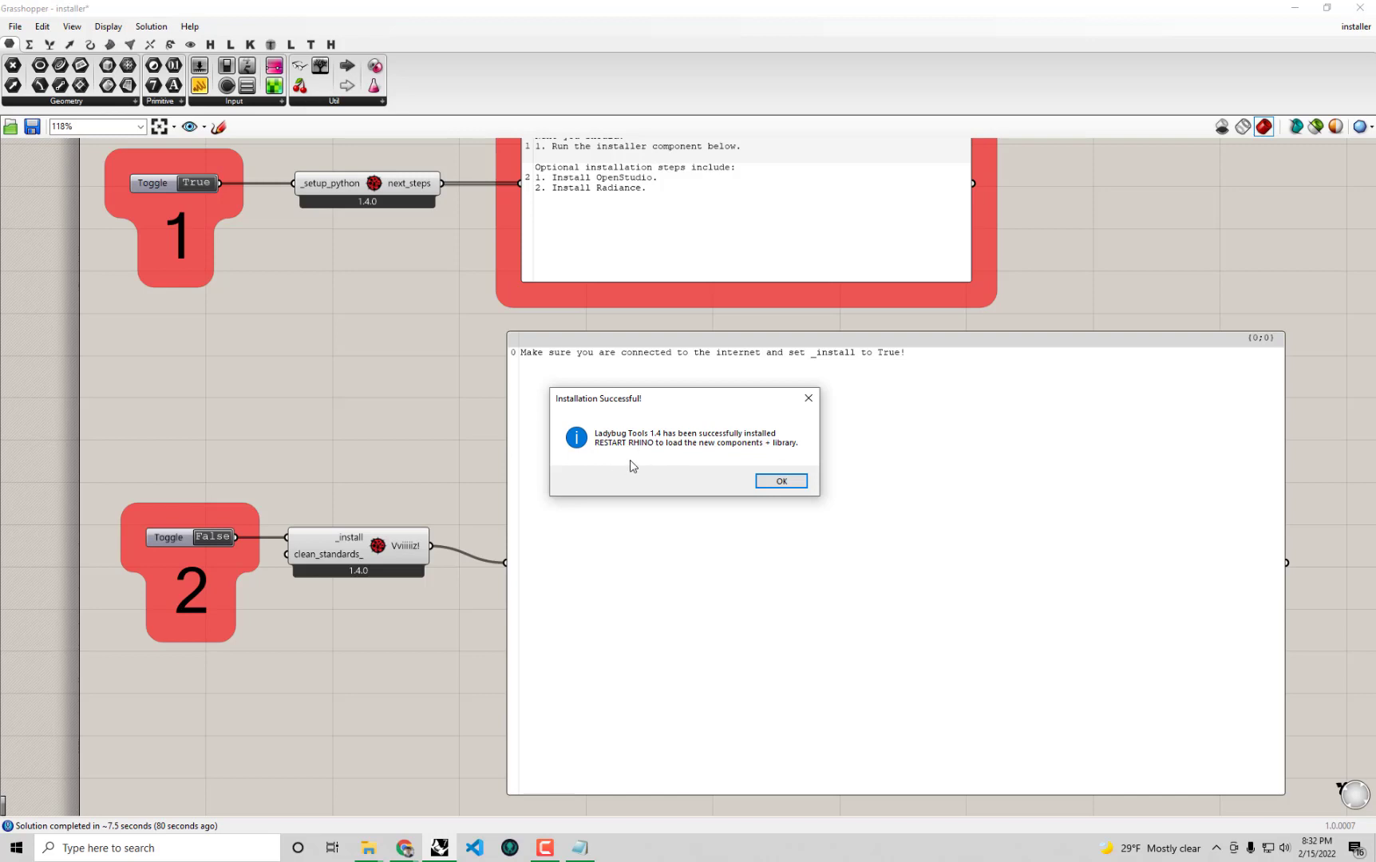
left_click(780, 482)
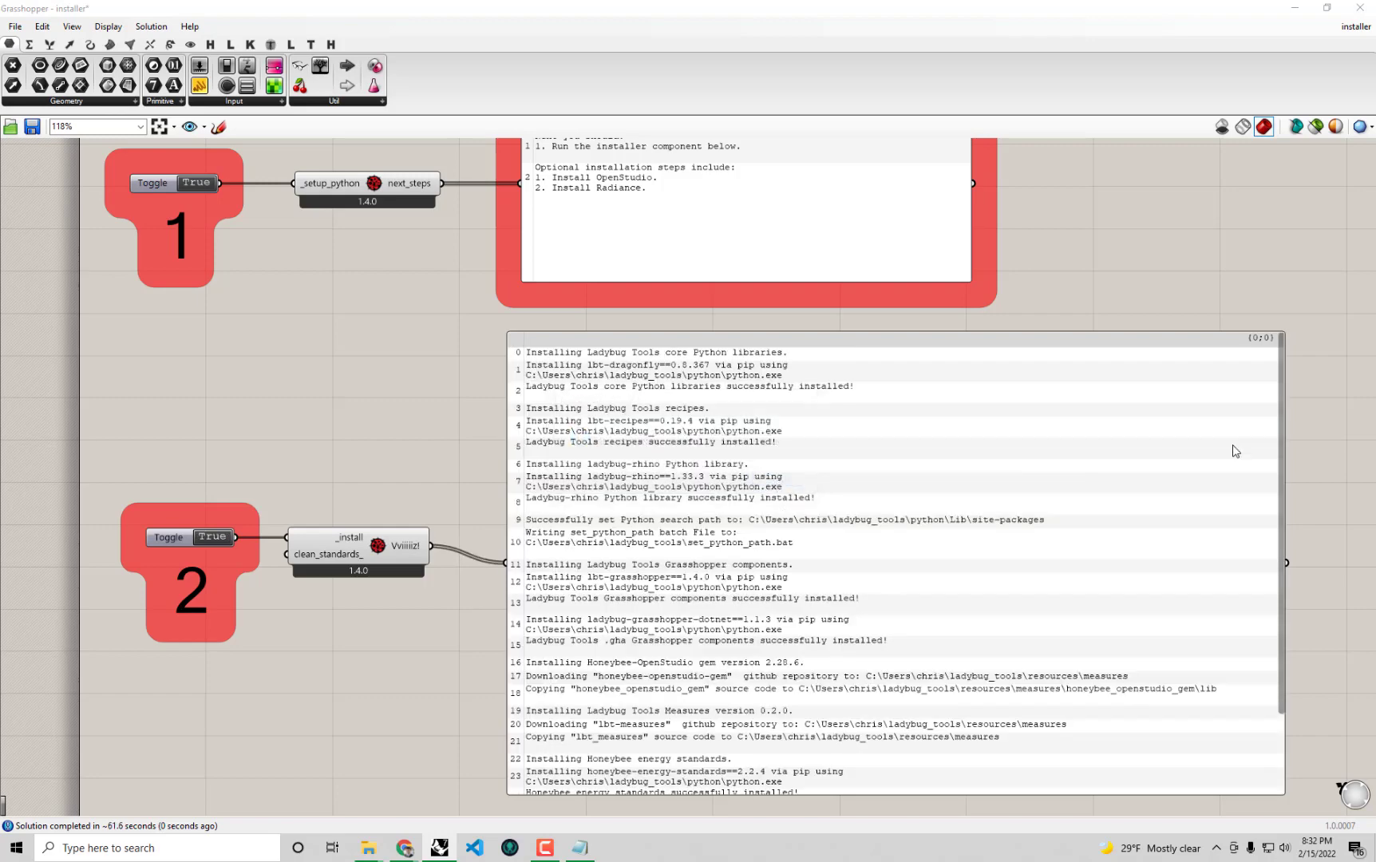
scroll(1284, 431, "down", 3)
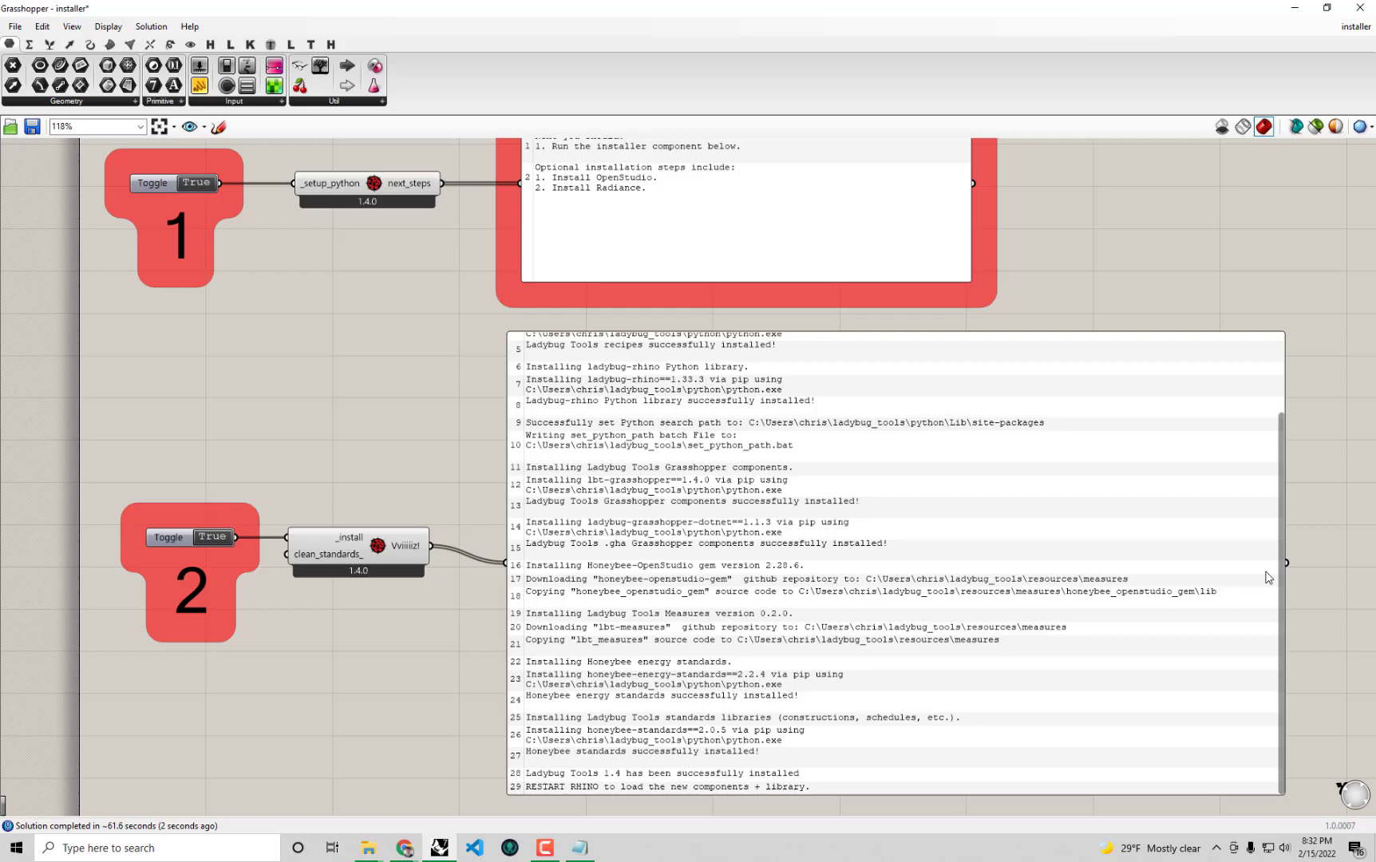
scroll(1292, 425, "up", 1)
scroll(1296, 415, "up", 1)
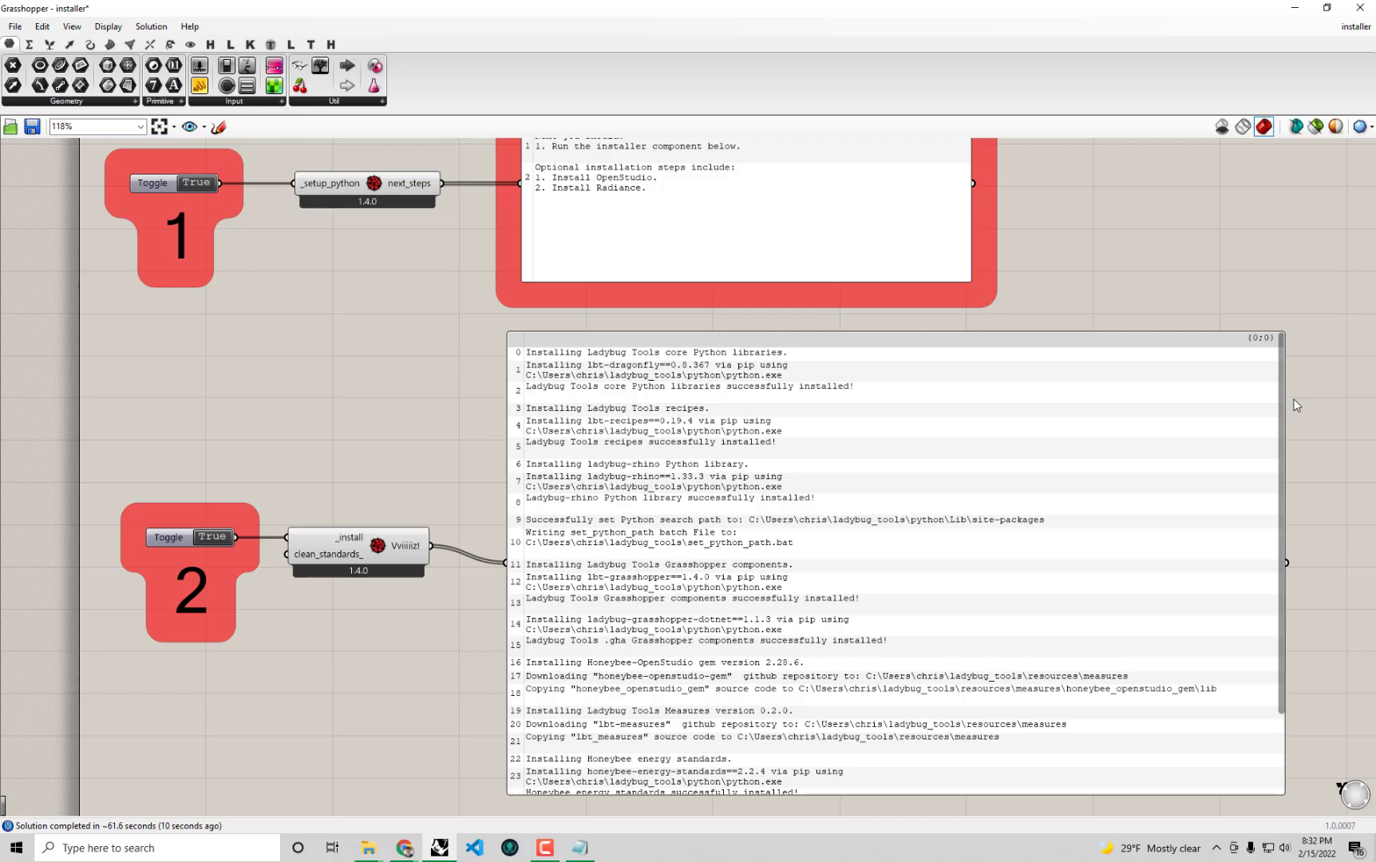
scroll(1029, 429, "down", 1)
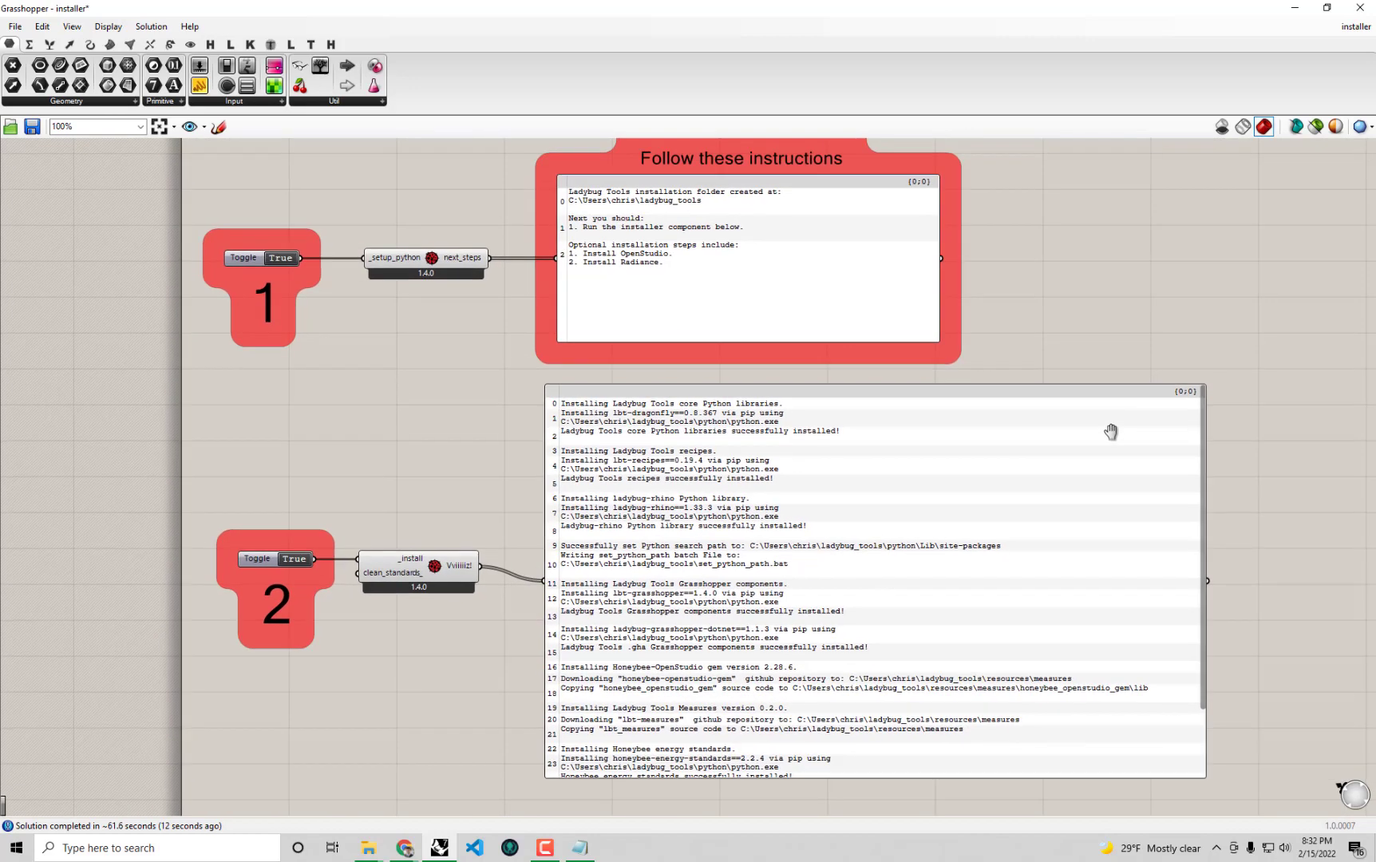
Close Grasshopper and Rhino without saving the installer definition.
left_click(1361, 7)
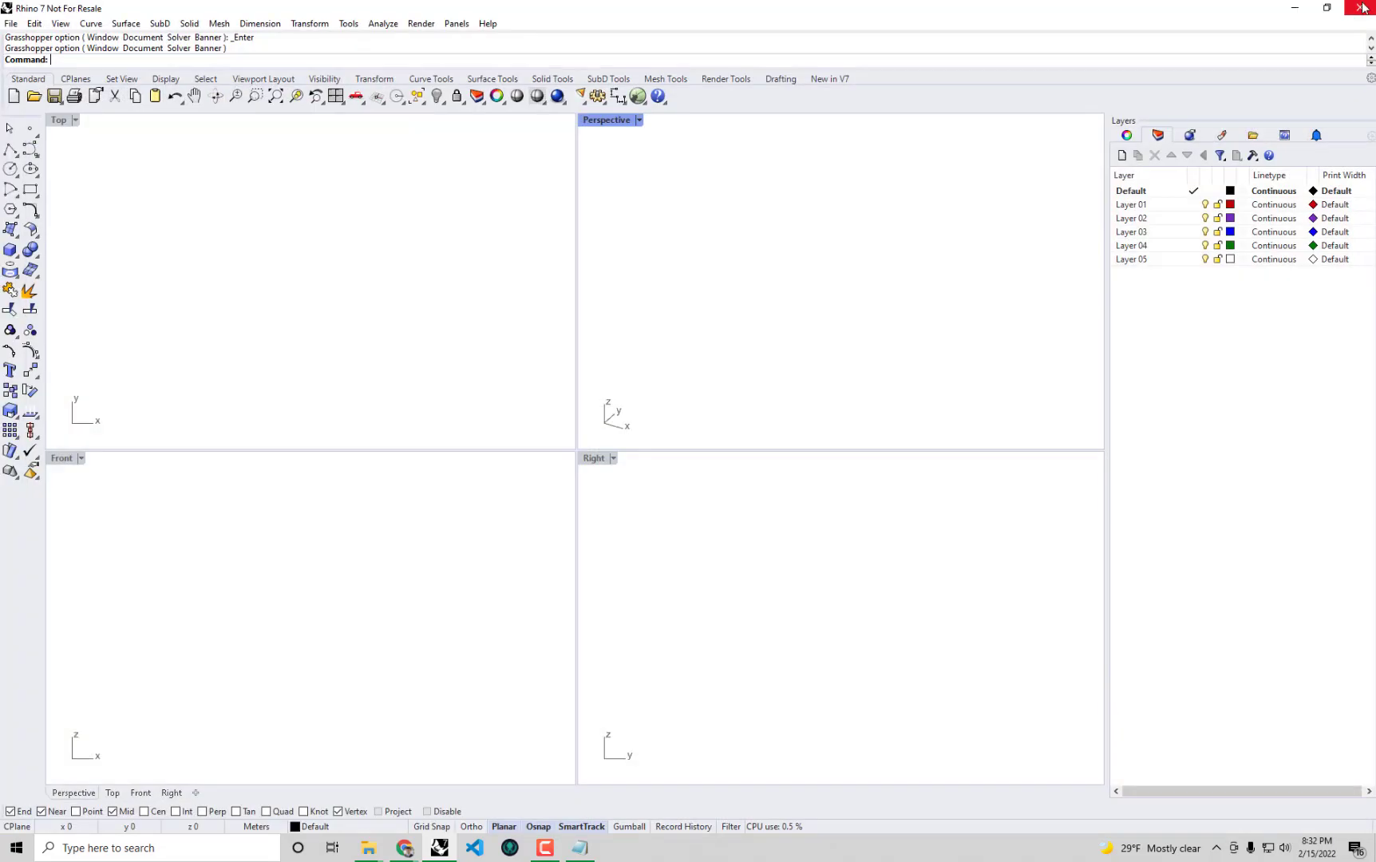
left_click(1364, 8)
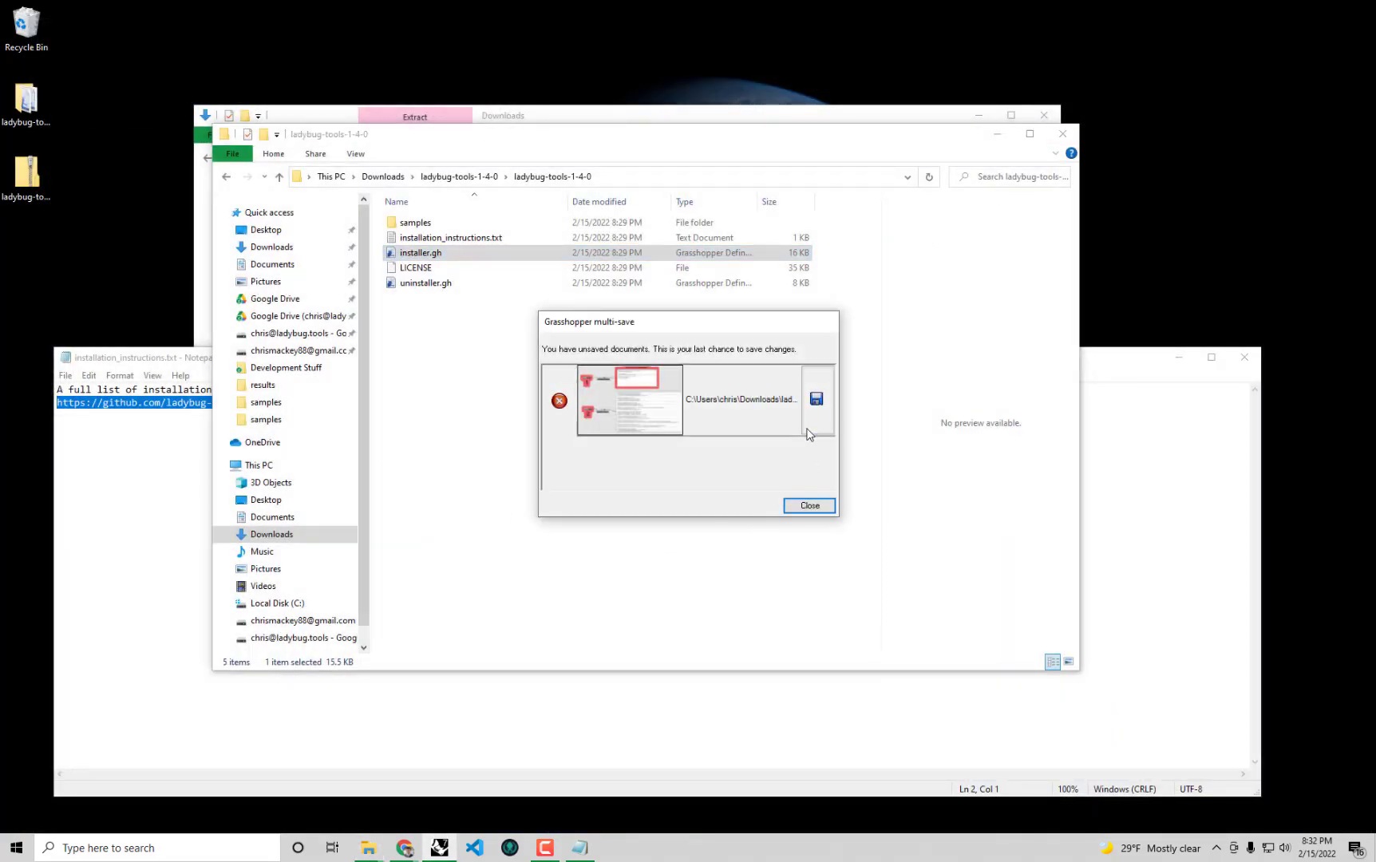
left_click(806, 507)
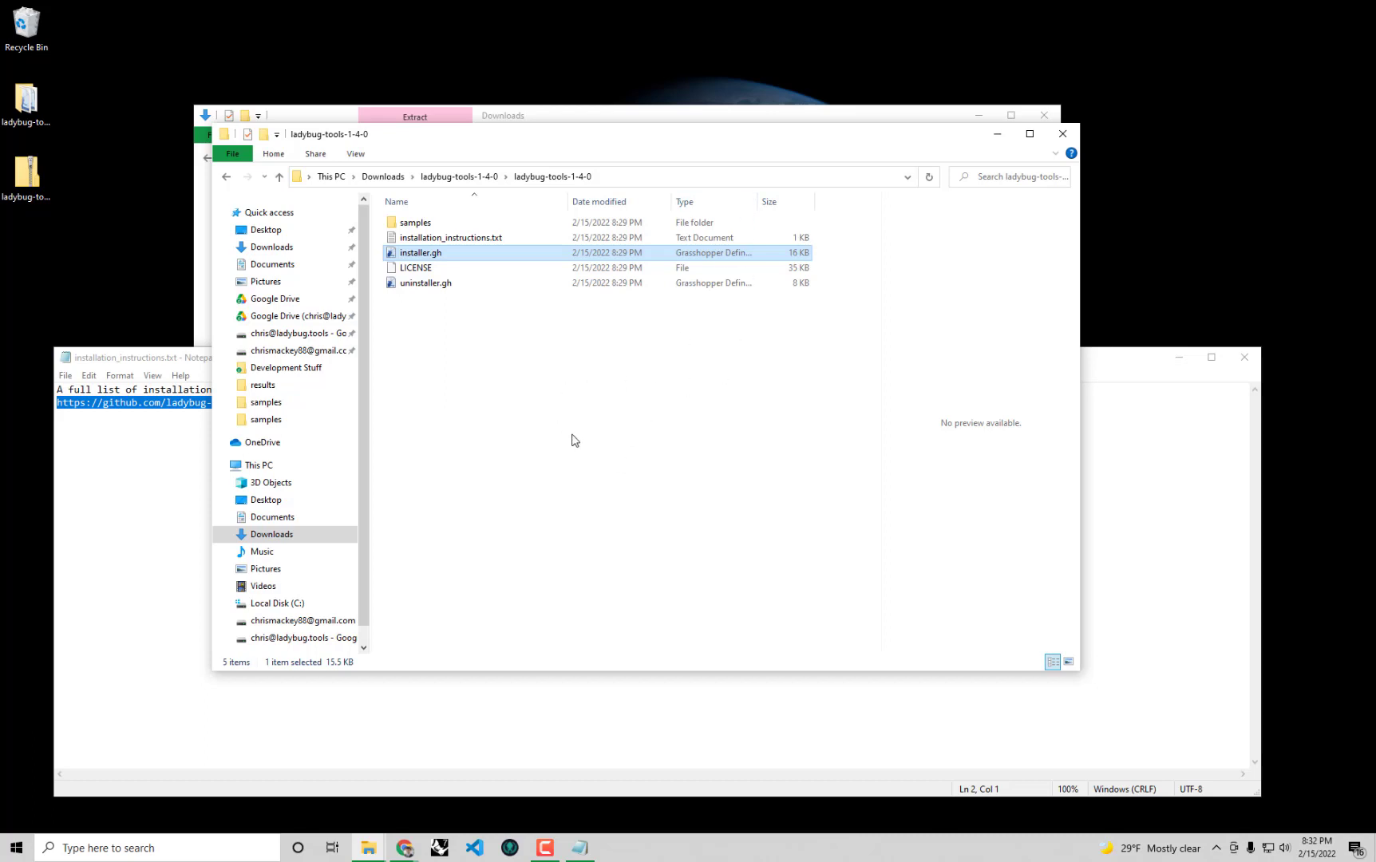
Open the ladybug_tools folder in the user's home folder and preview set_python_path.bat.
left_click(367, 848)
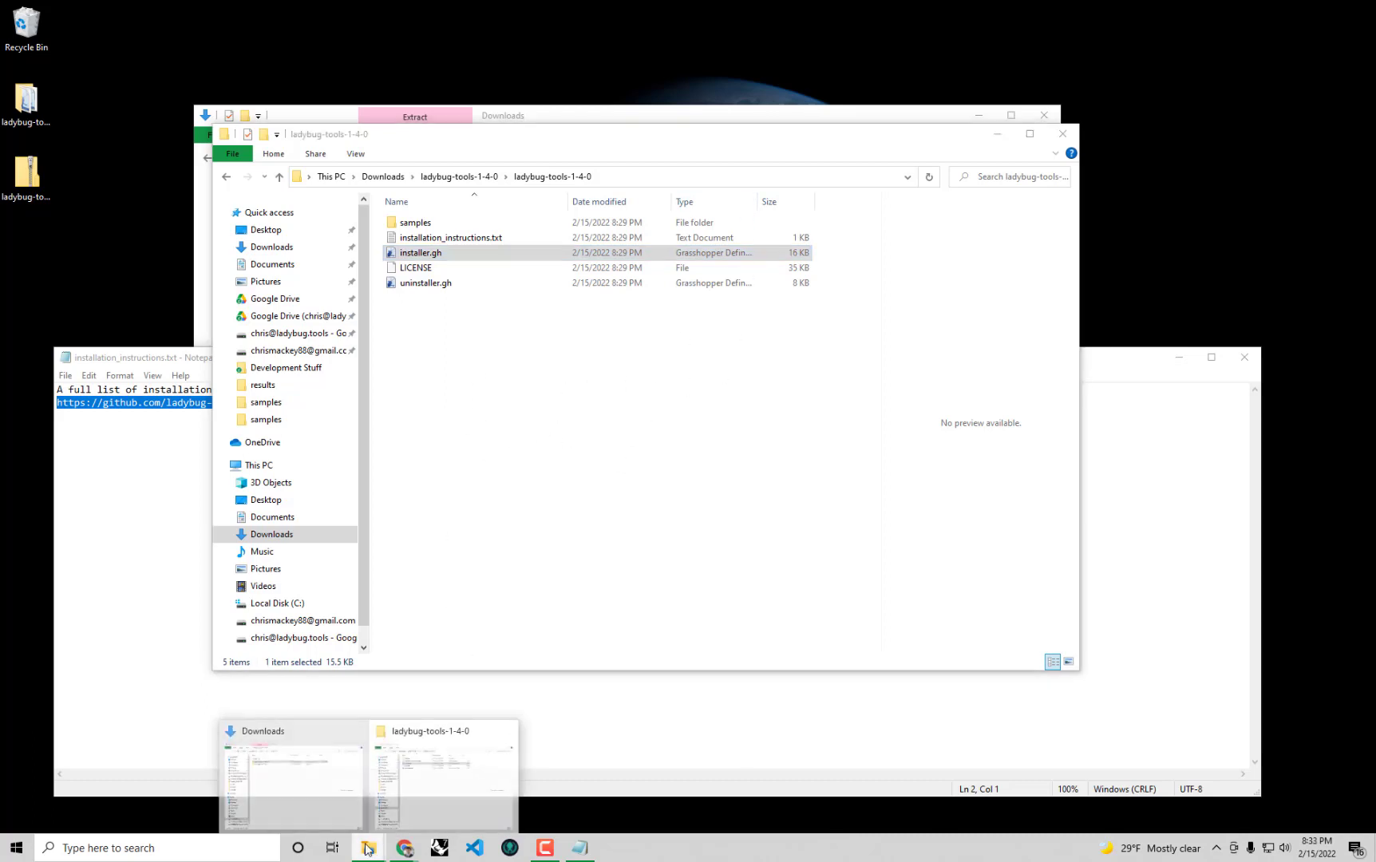
left_click(321, 821)
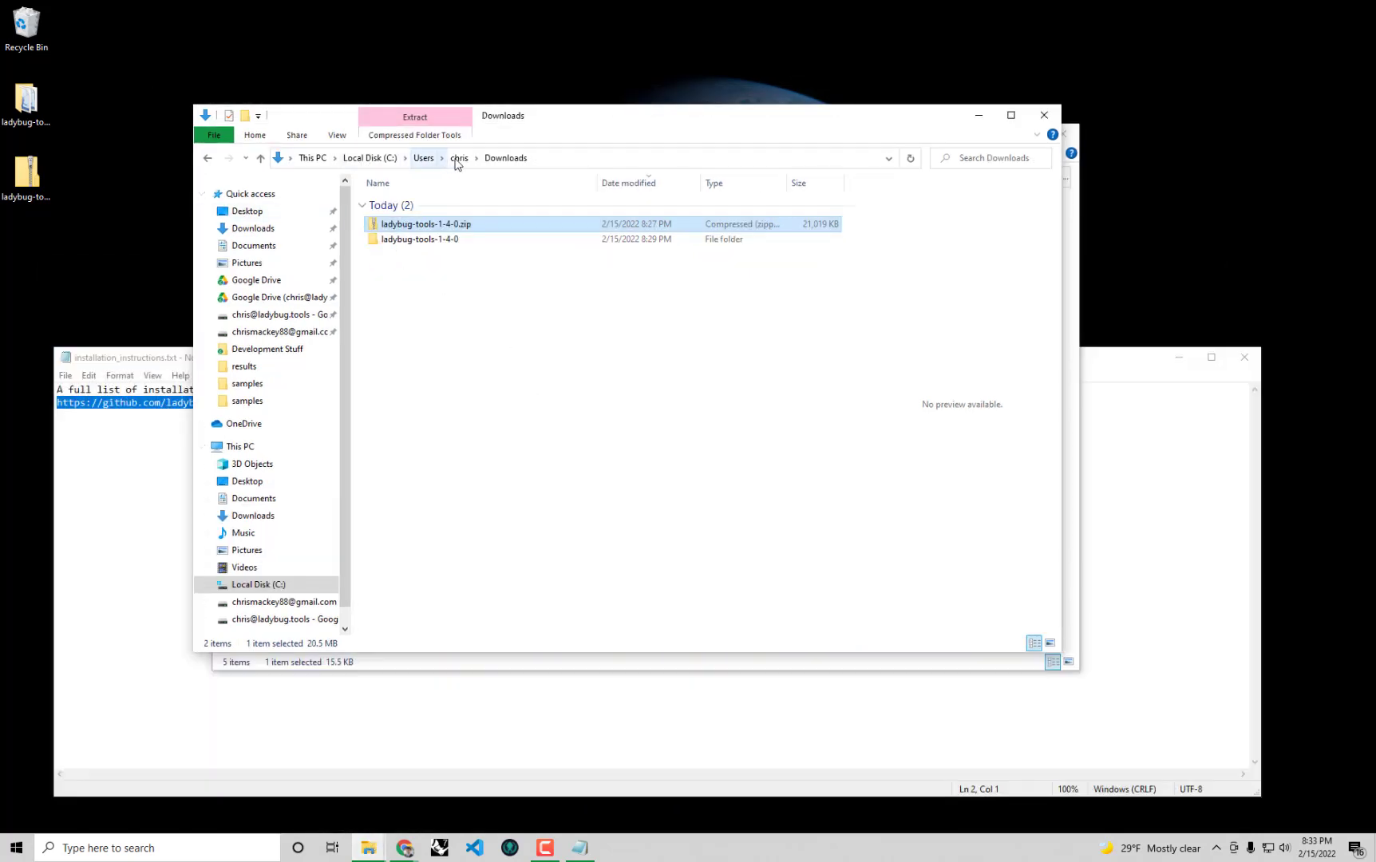
left_click(458, 158)
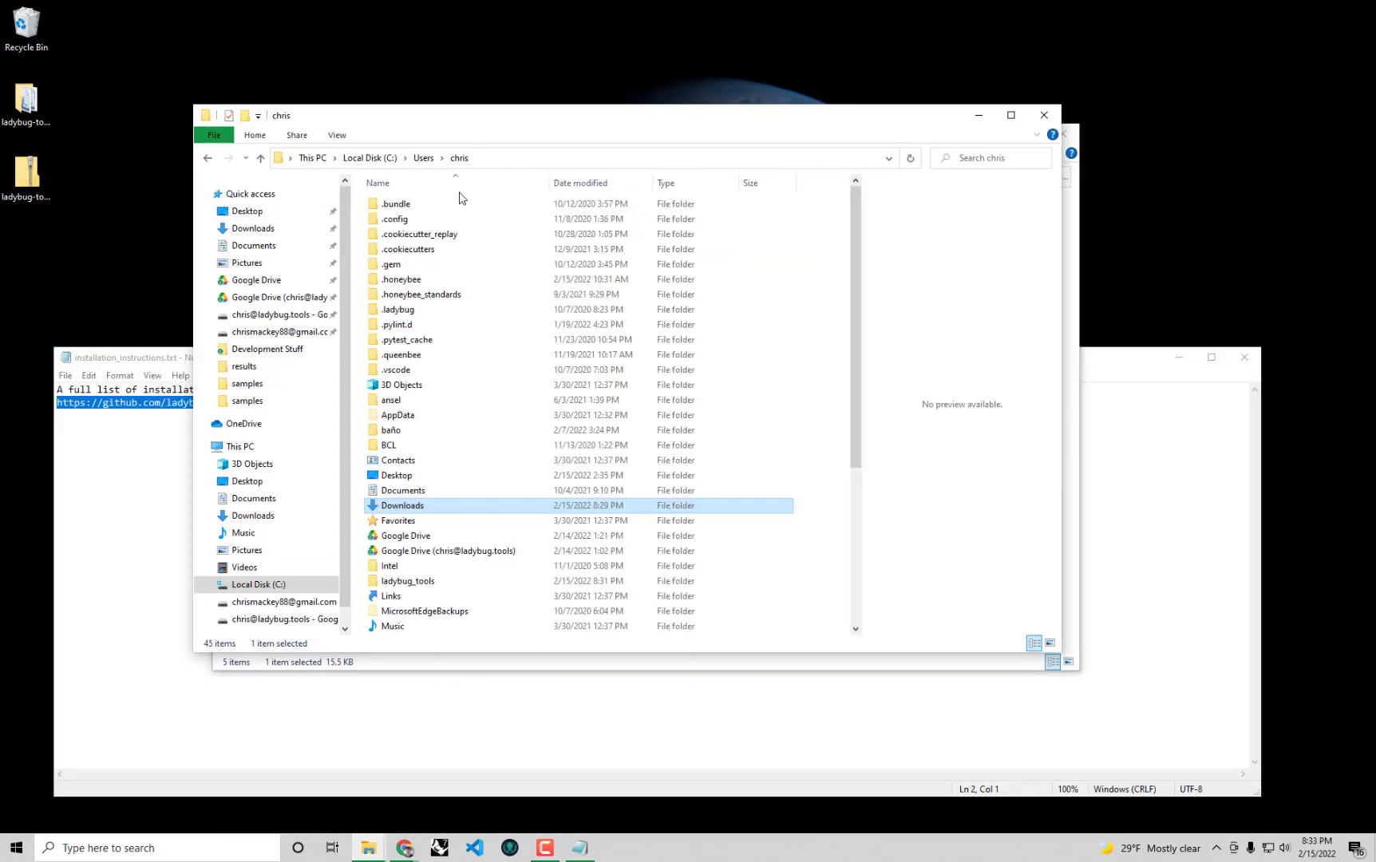
double_click(401, 583)
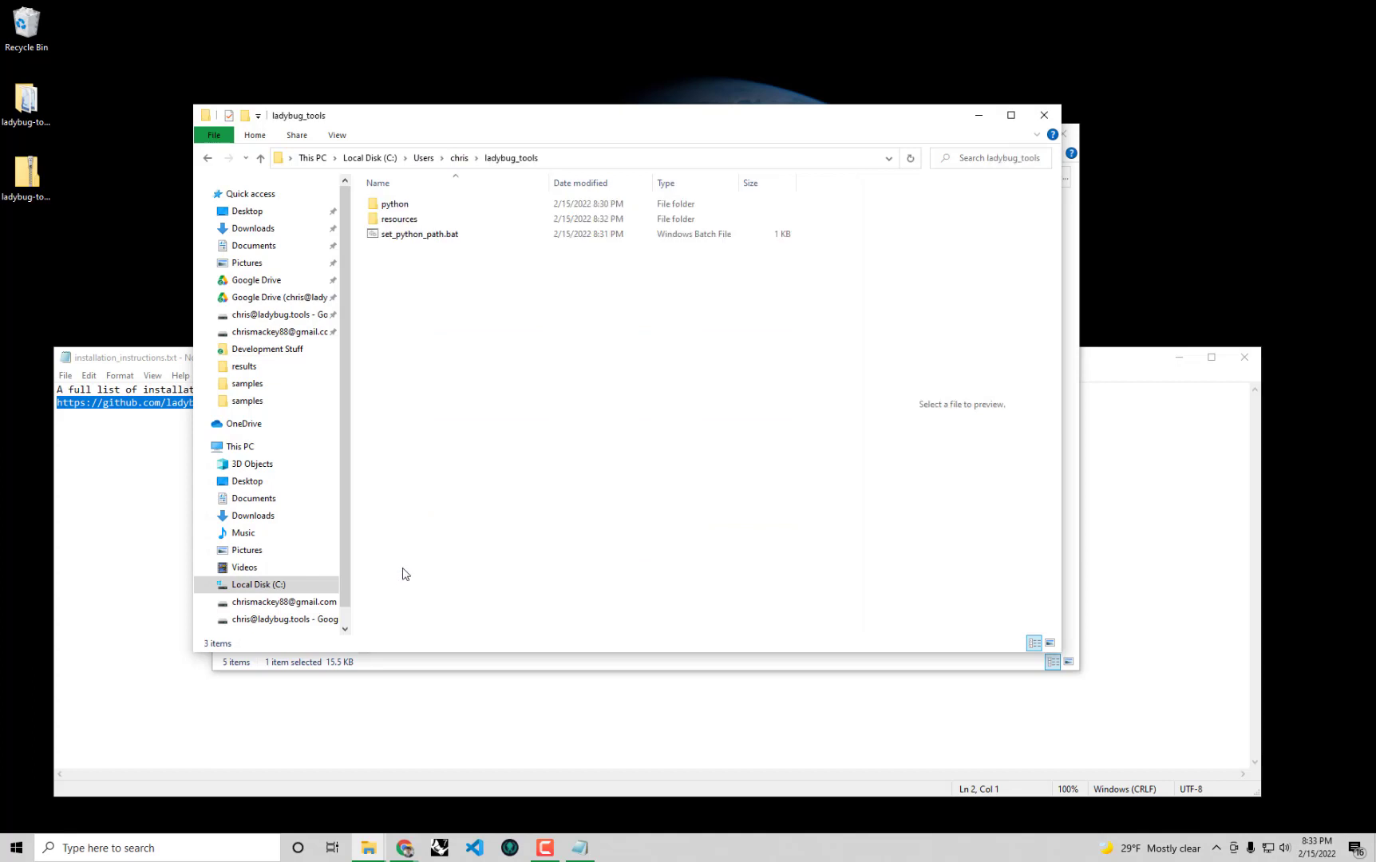
left_click(396, 236)
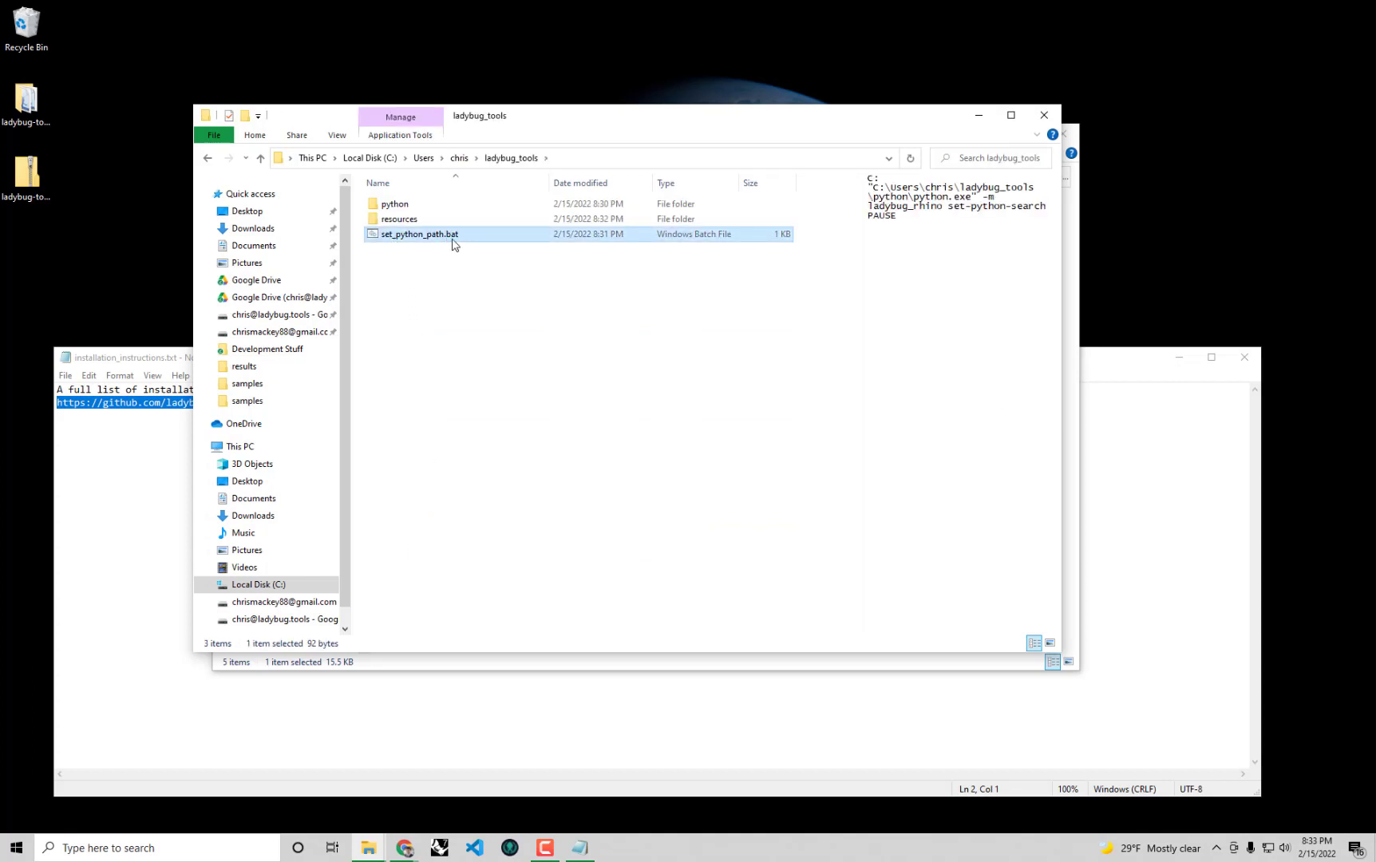
left_click(487, 418)
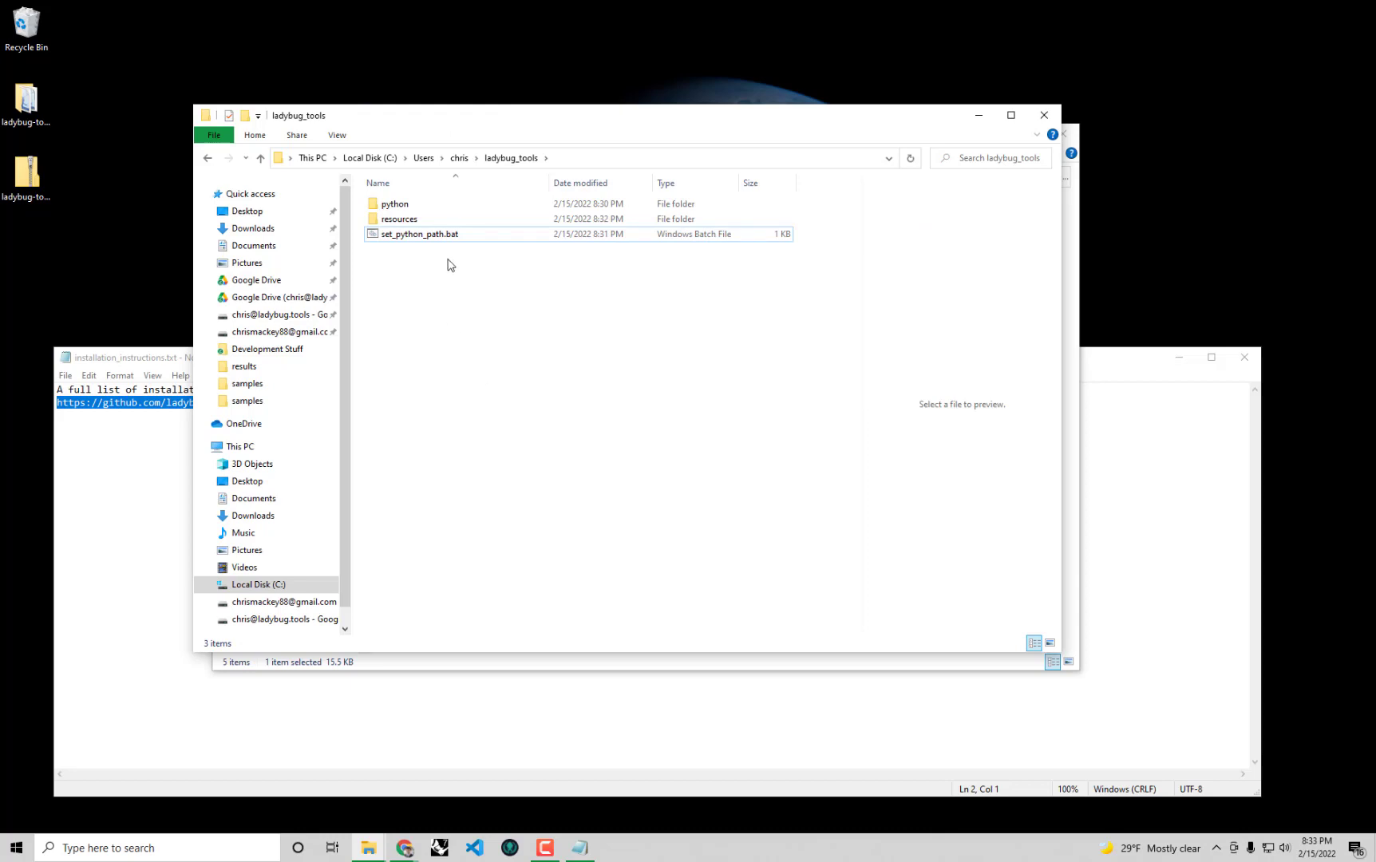
Minimize the ladybug_tools window and bring the Notepad installation instructions forward.
left_click(979, 114)
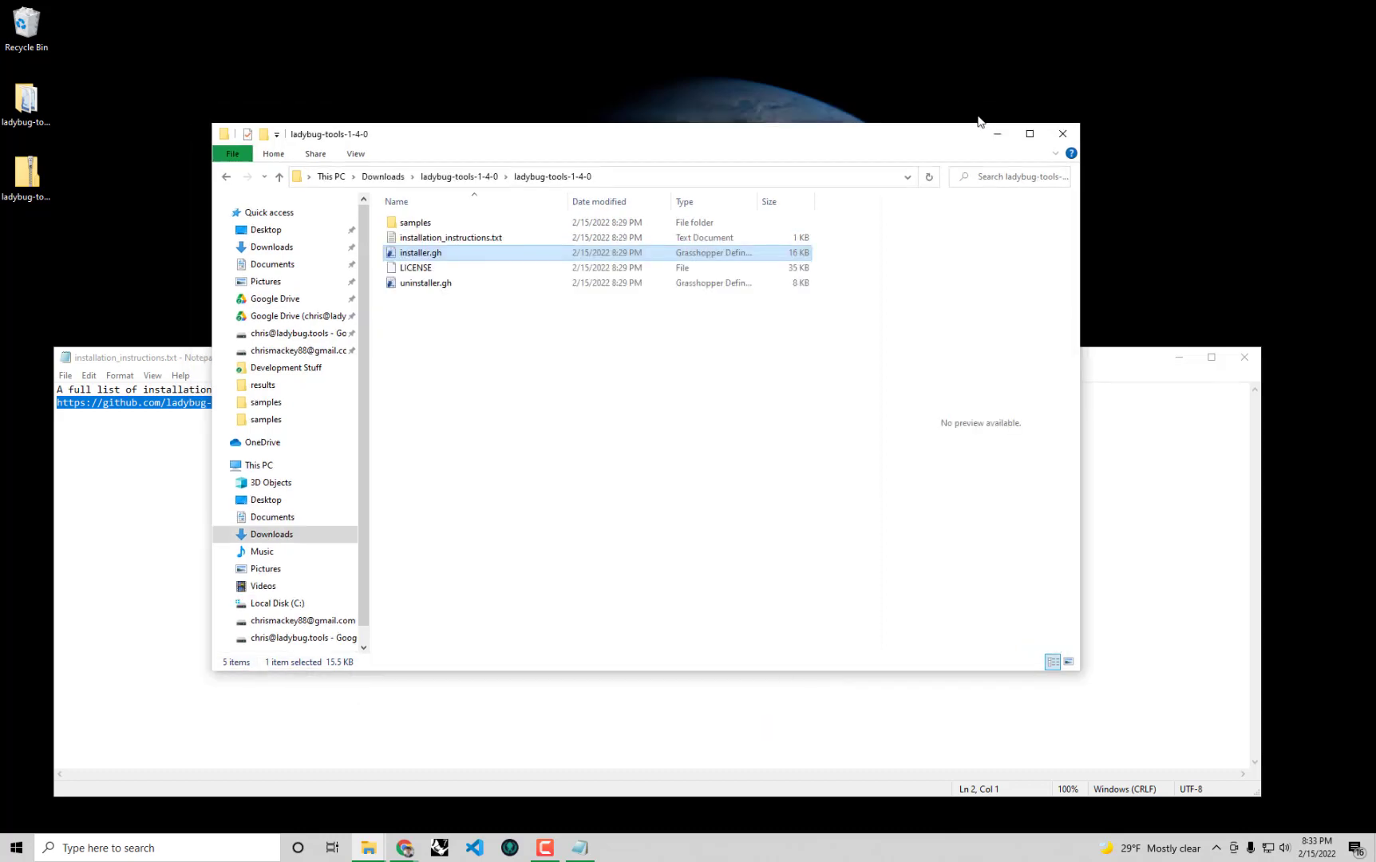
left_click(759, 427)
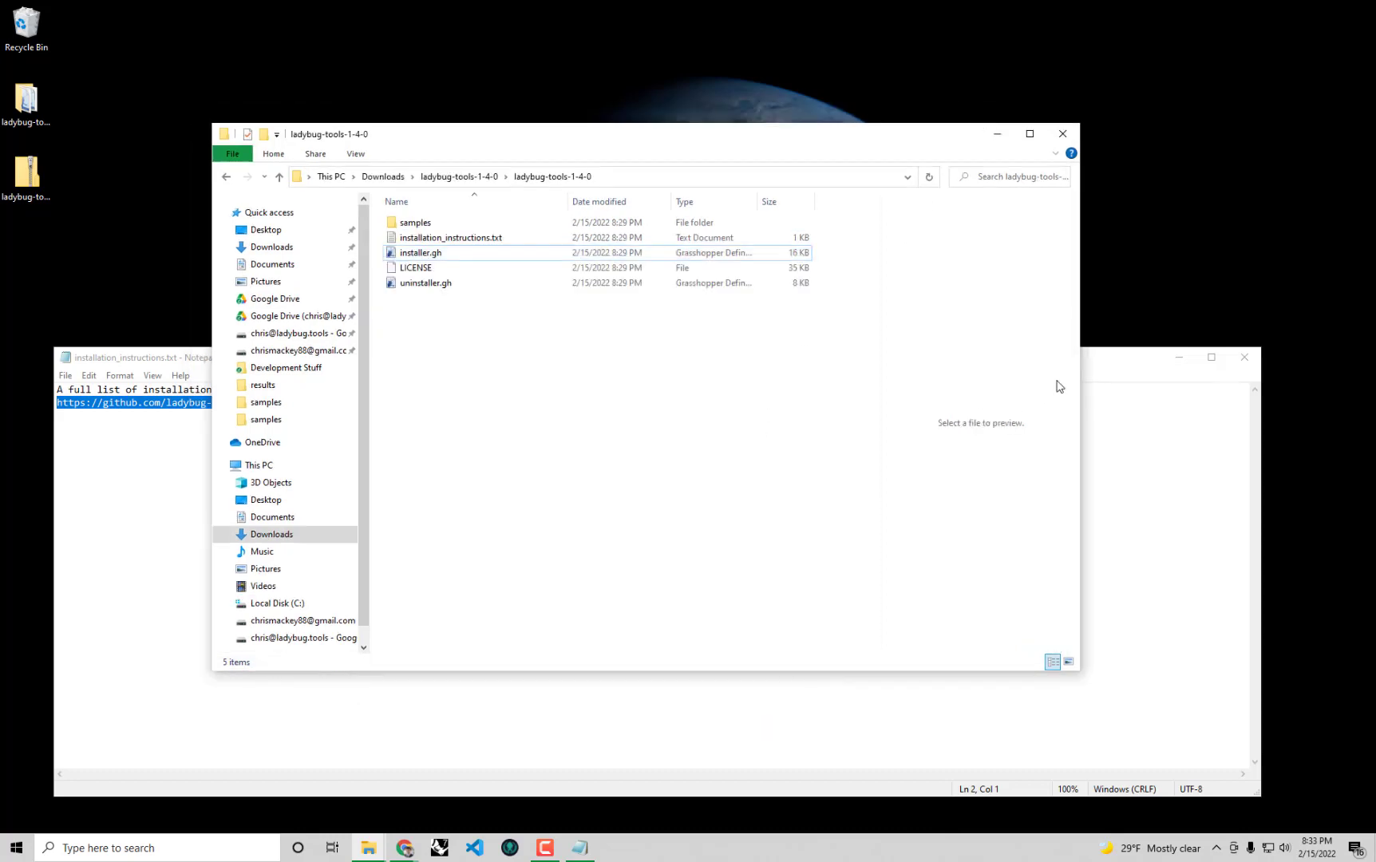
left_click(1092, 367)
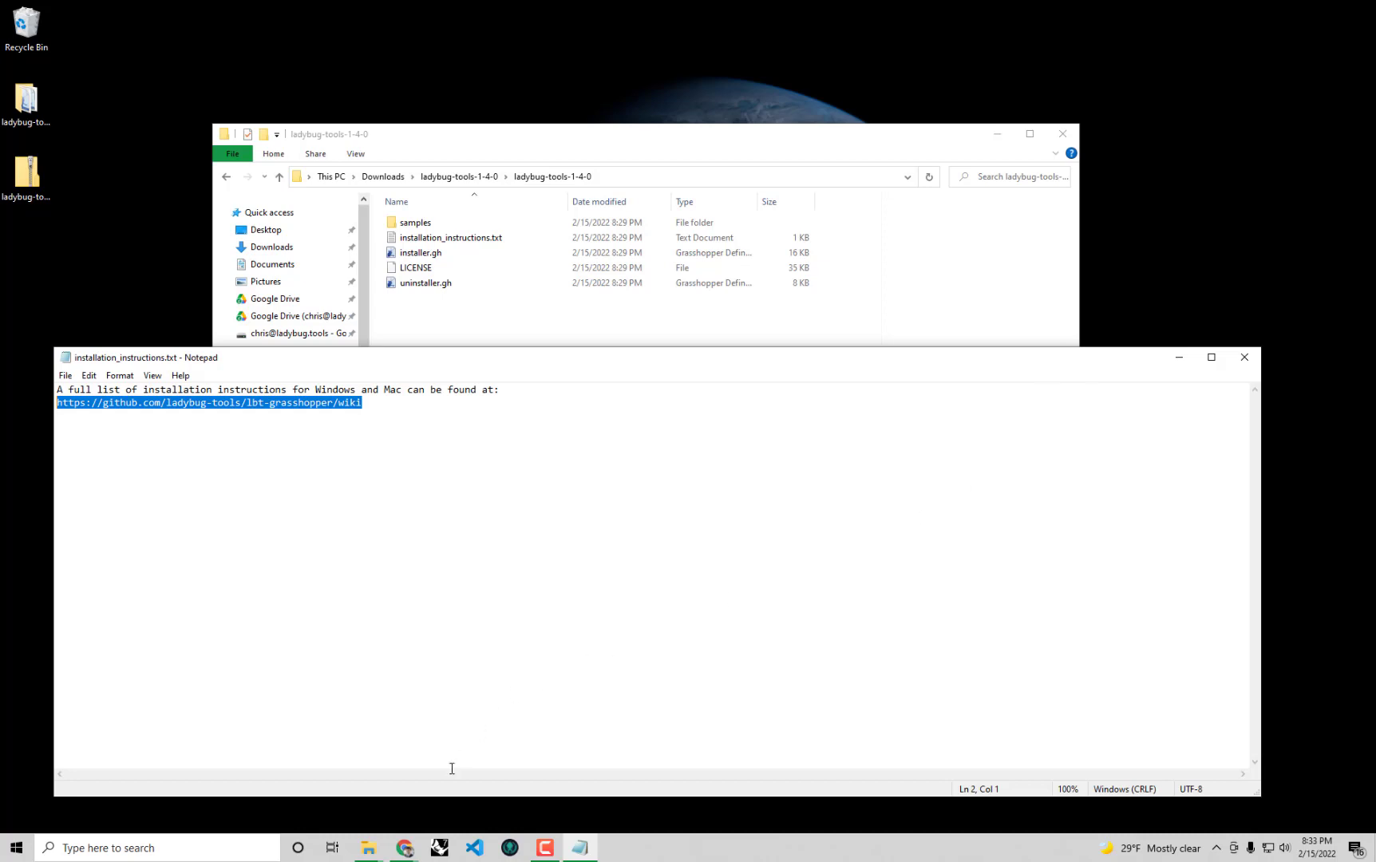
Bring the 1.1 Windows Installation Steps wiki page forward in Chrome and scroll down it.
left_click(402, 853)
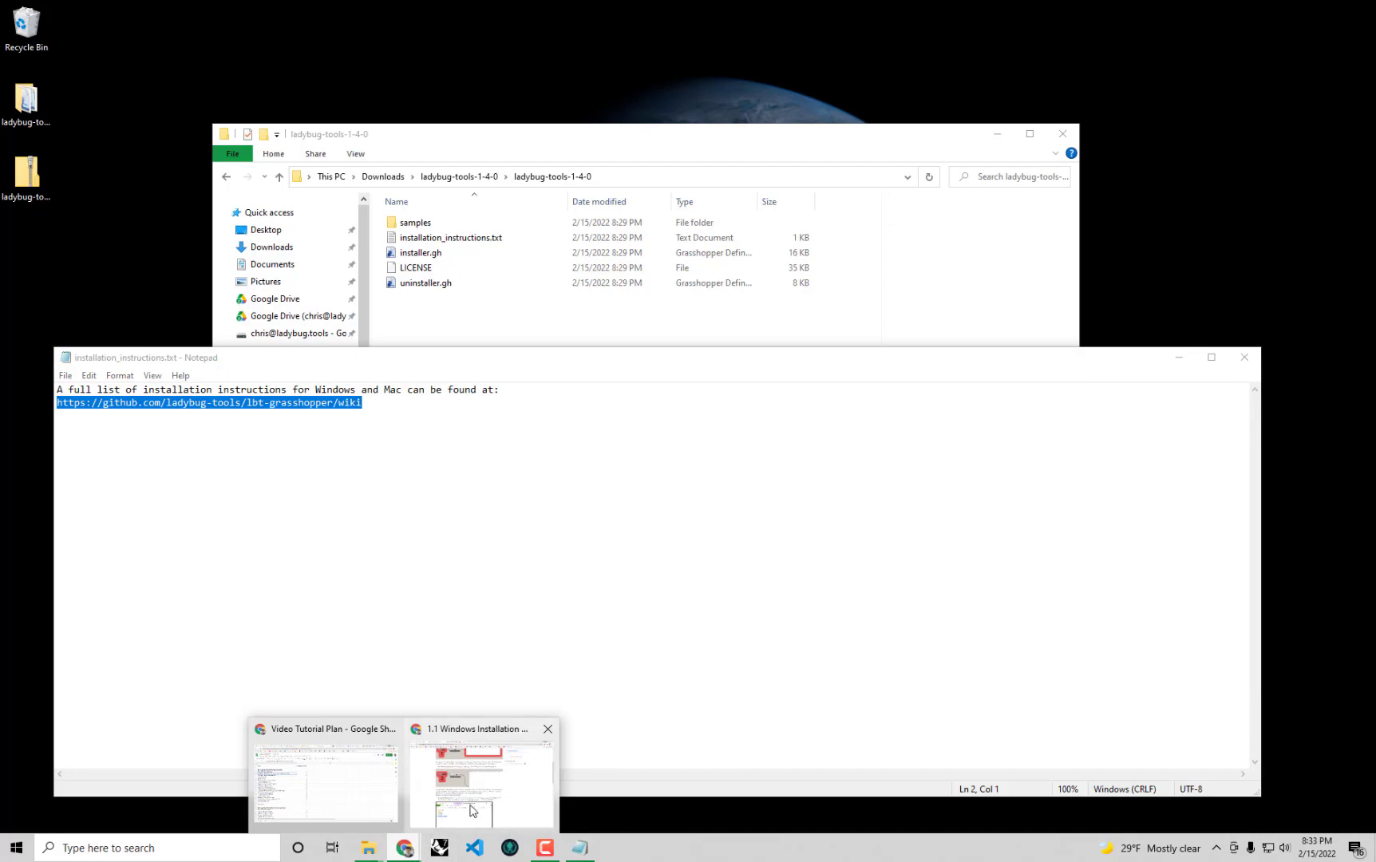
left_click(481, 778)
scroll(669, 633, "down", 2)
scroll(669, 636, "down", 10)
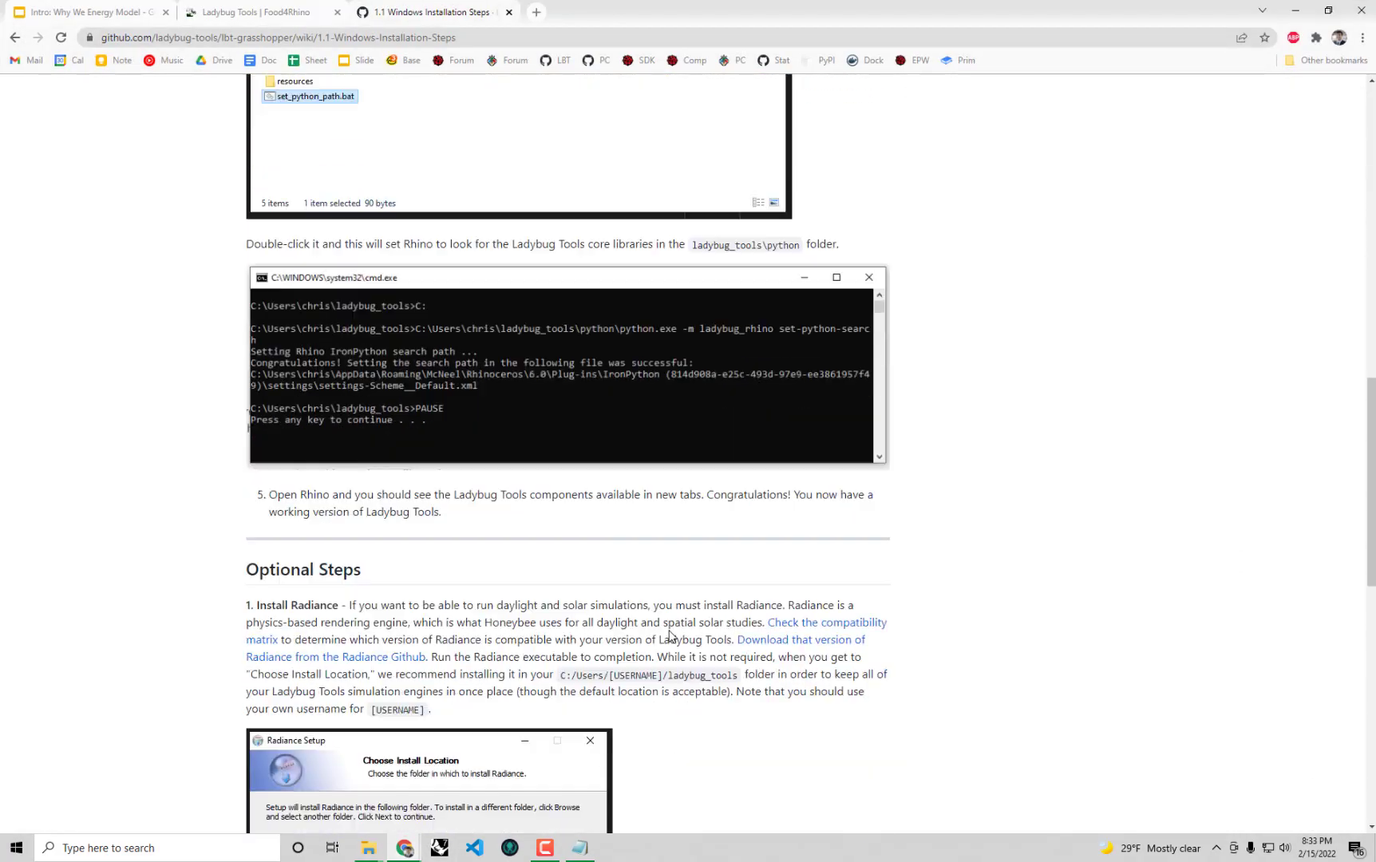
scroll(669, 636, "down", 2)
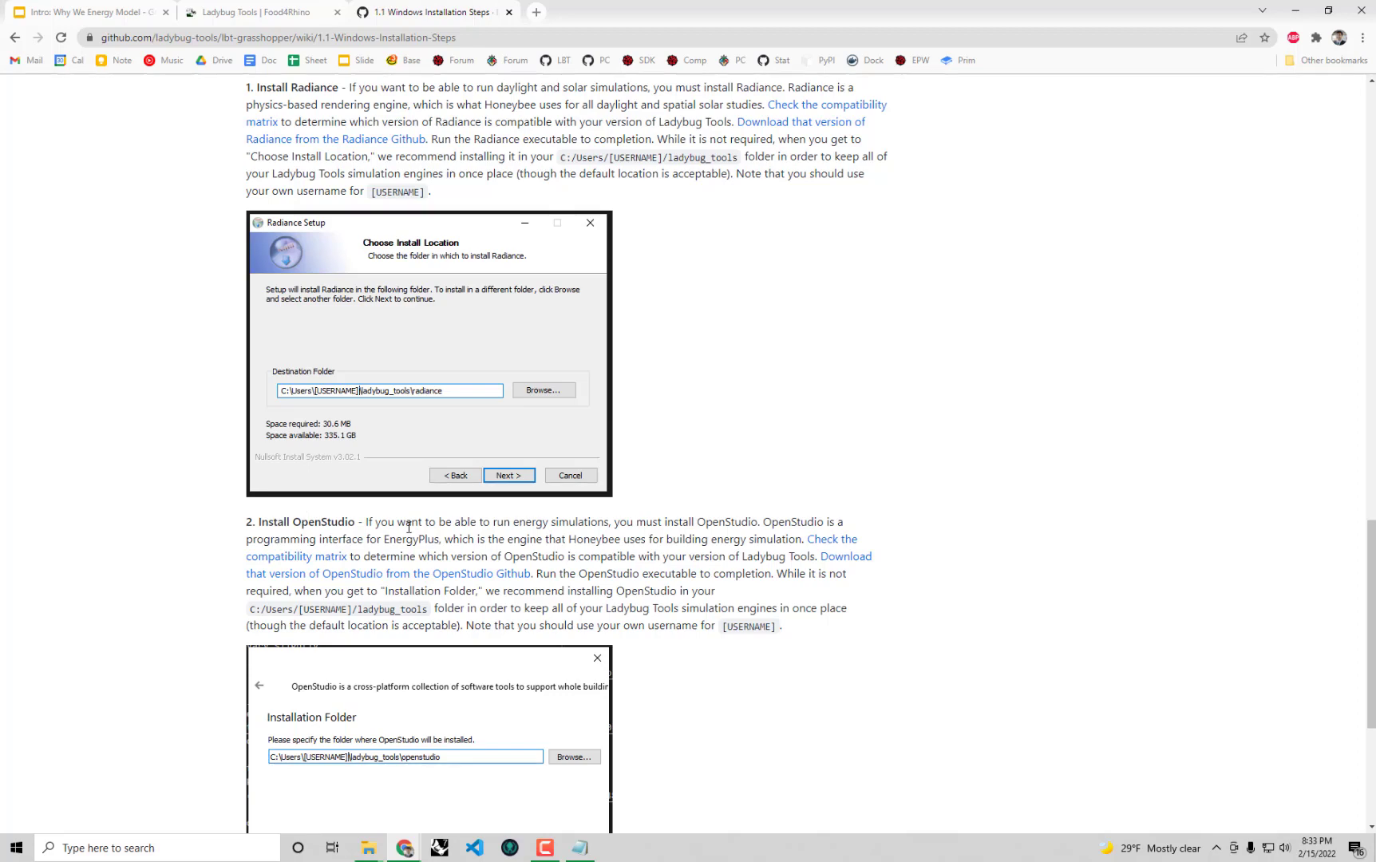
Review the Install OpenStudio paragraph, then scroll back up the page.
scroll(434, 526, "down", 1)
scroll(354, 463, "down", 1)
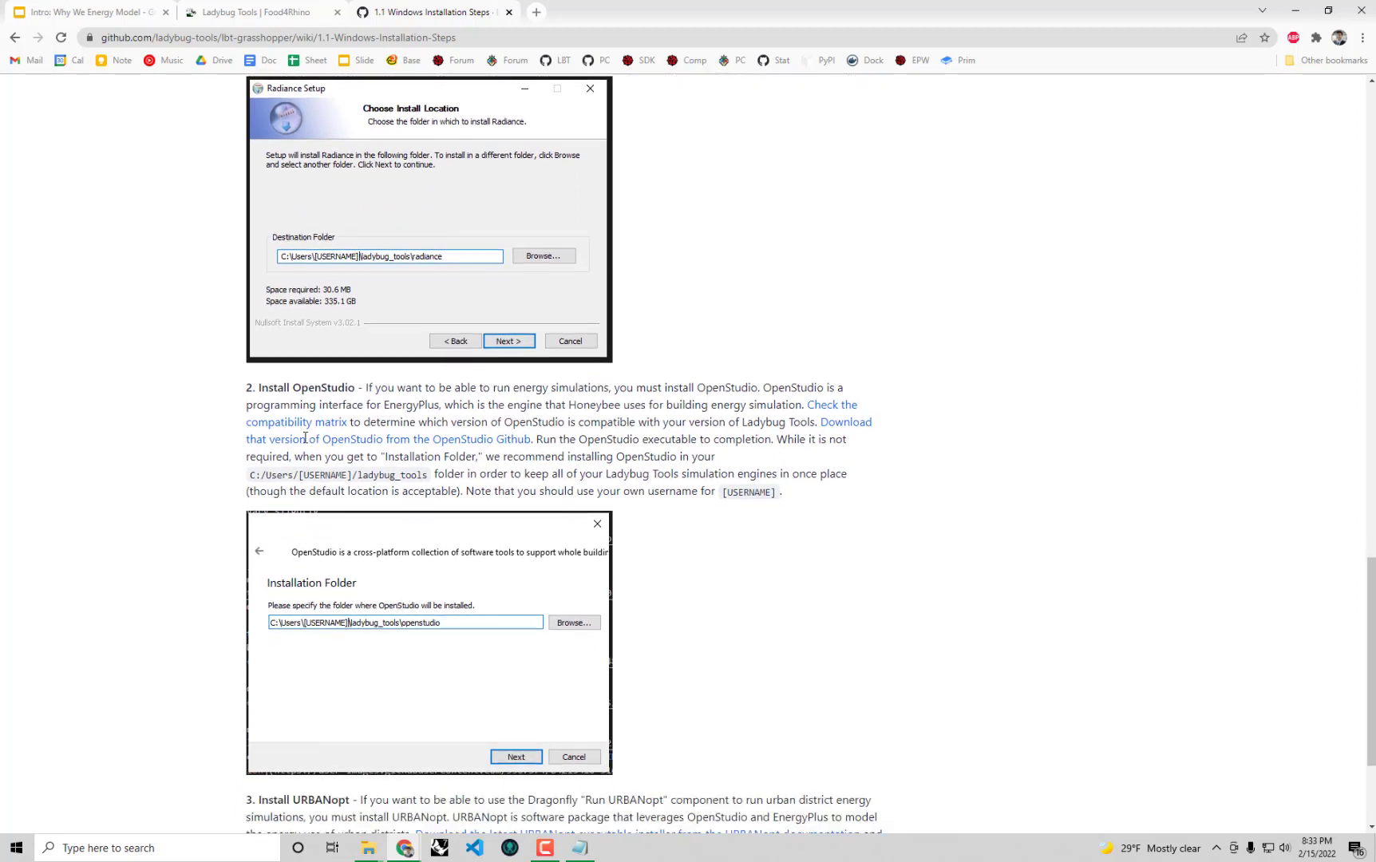
left_click_drag(256, 388, 484, 397)
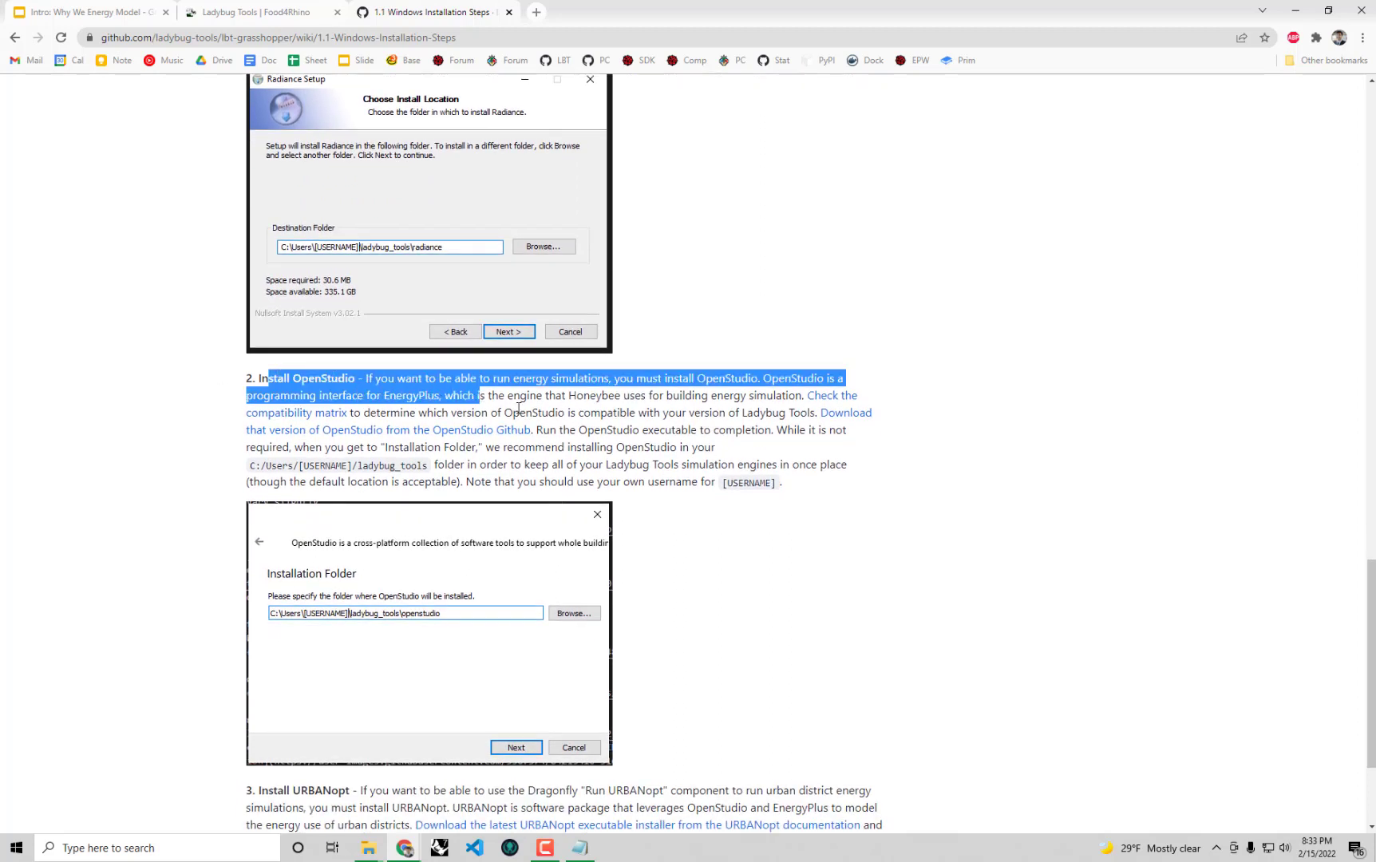
left_click(533, 411)
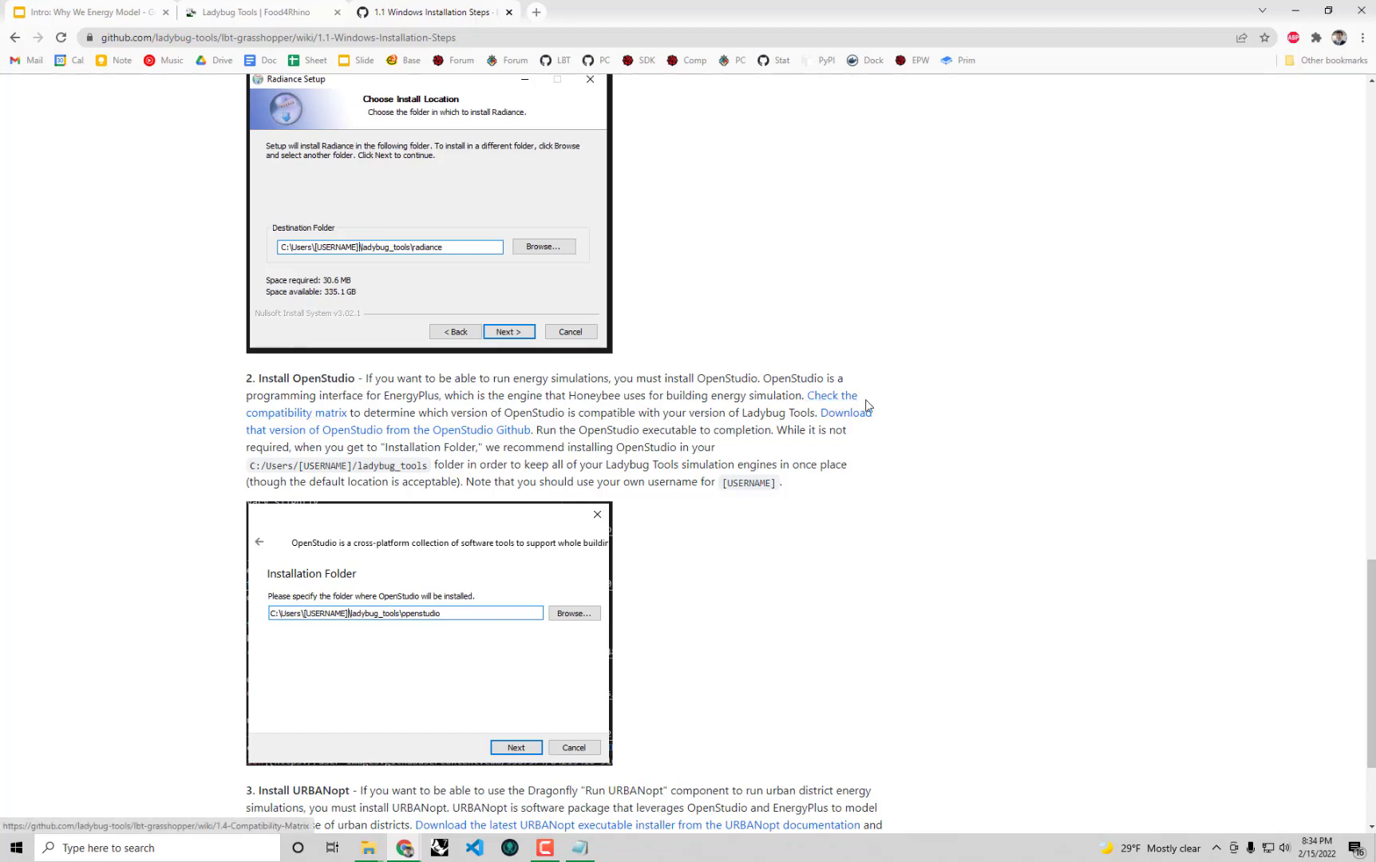
scroll(869, 403, "up", 15)
scroll(1014, 592, "up", 5)
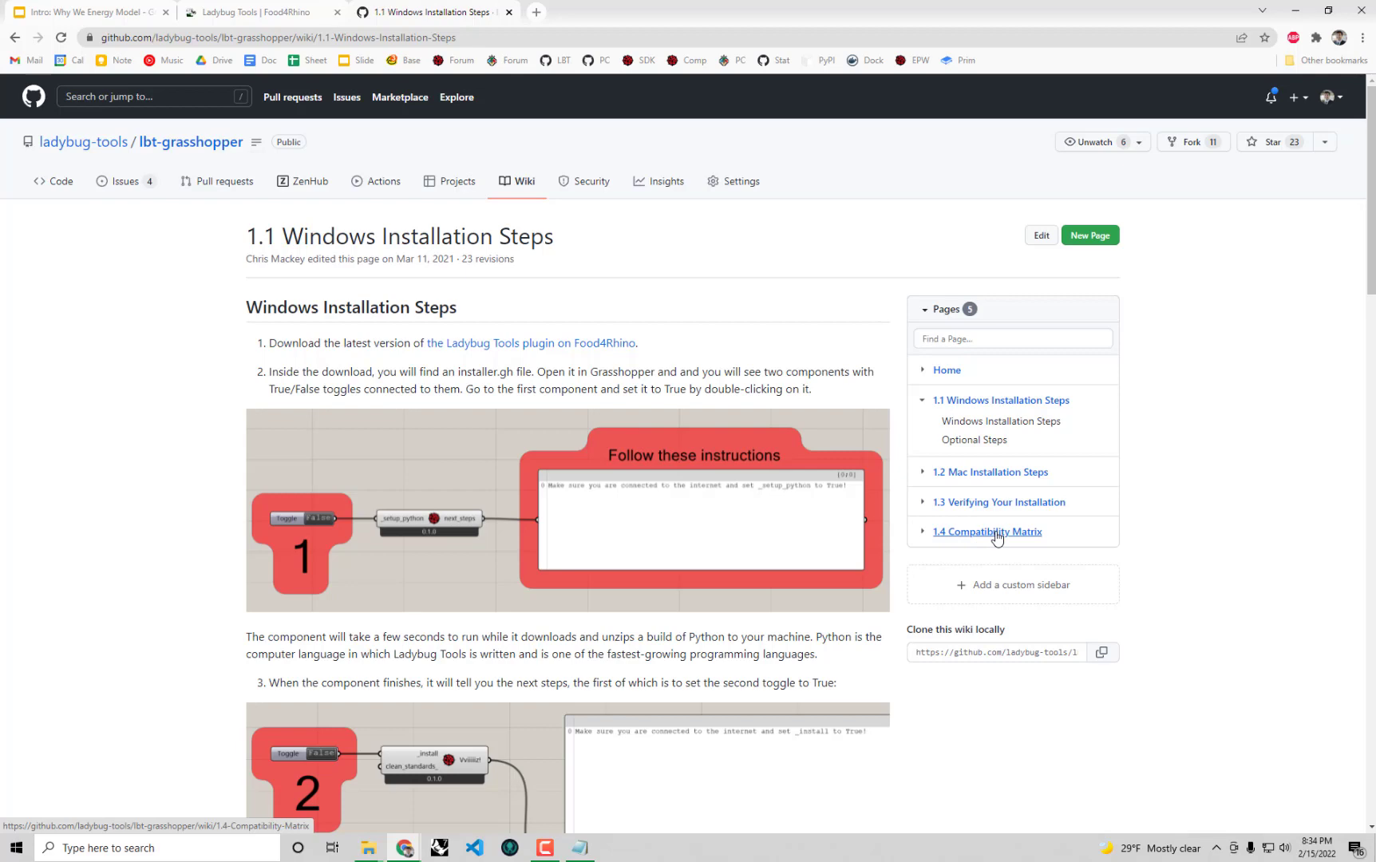
Open the 1.4 Compatibility Matrix page from the wiki Pages sidebar.
left_click(997, 537)
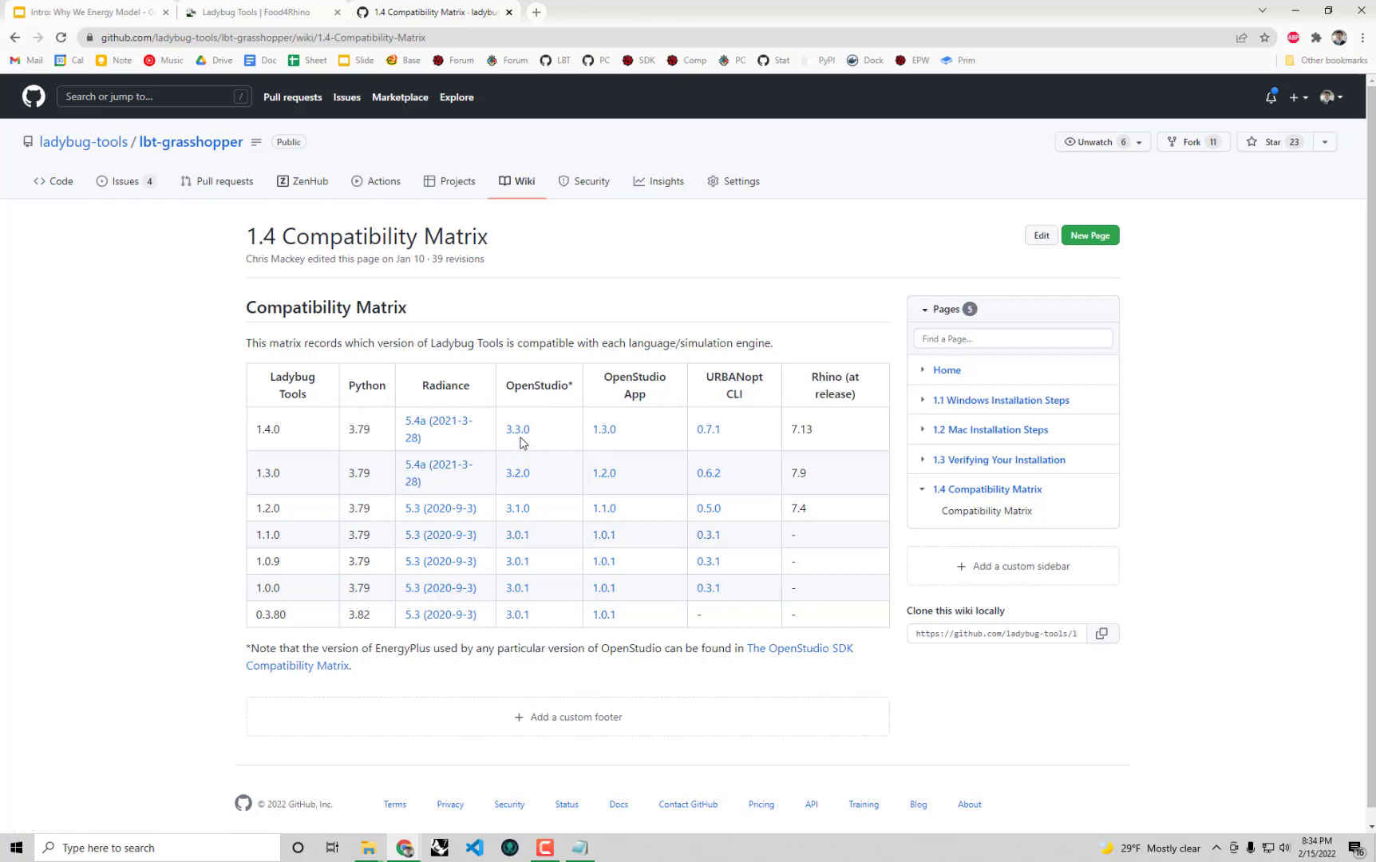
Download OpenStudio-3.3.0+ad235ff36e-Windows.exe from the NREL OpenStudio v3.3.0 release assets.
left_click(518, 430)
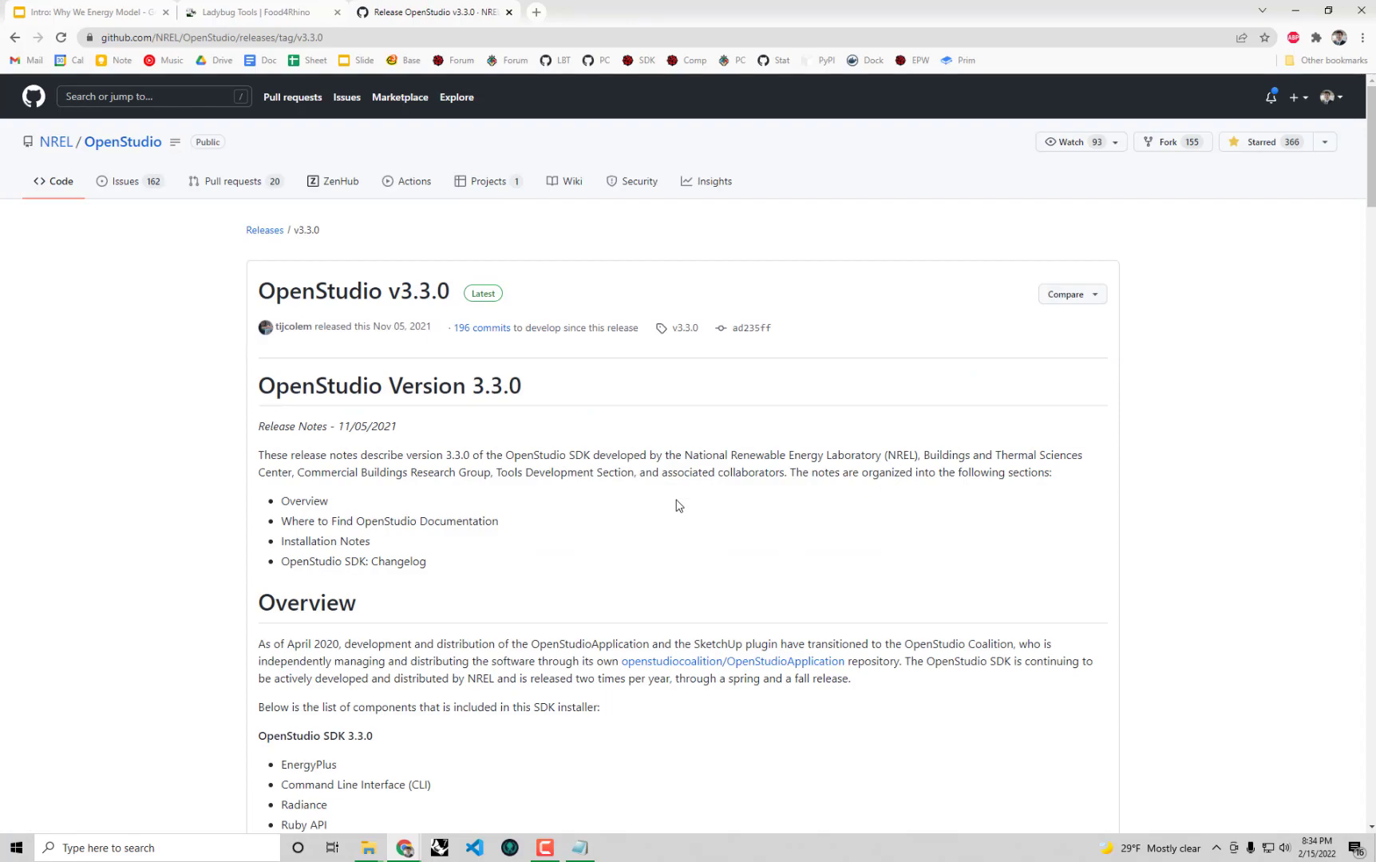
scroll(677, 506, "down", 13)
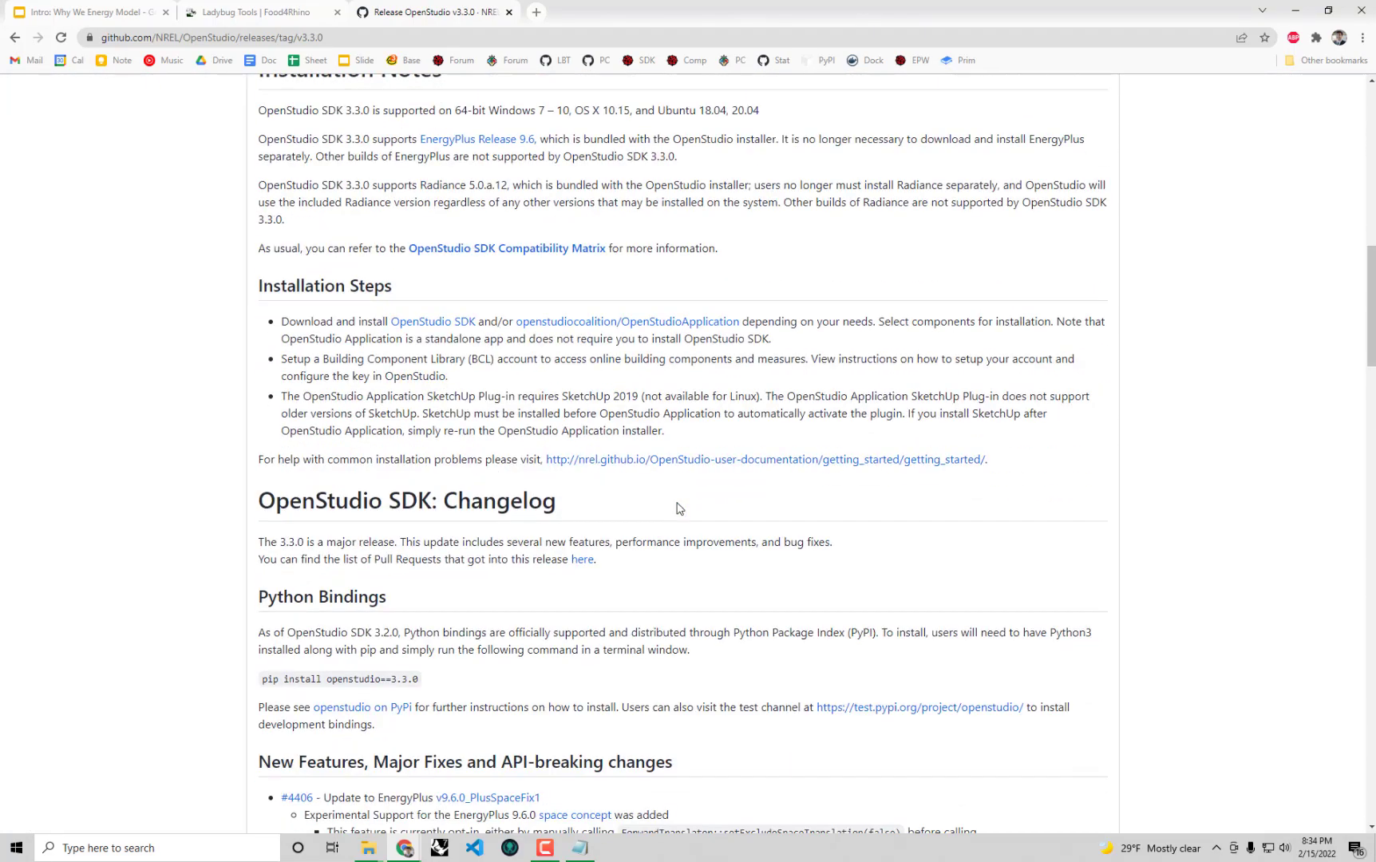
scroll(677, 508, "down", 20)
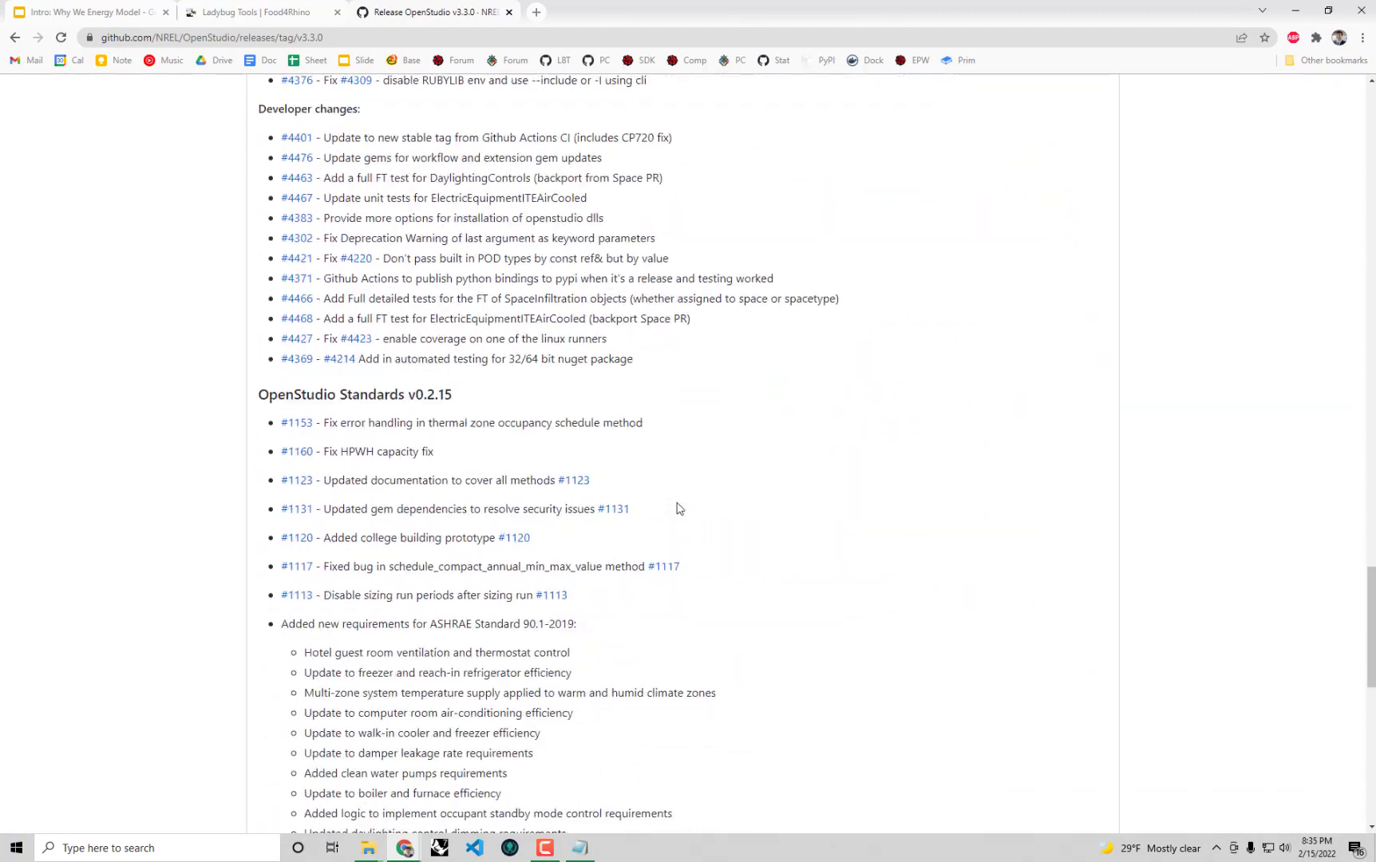
scroll(678, 508, "down", 10)
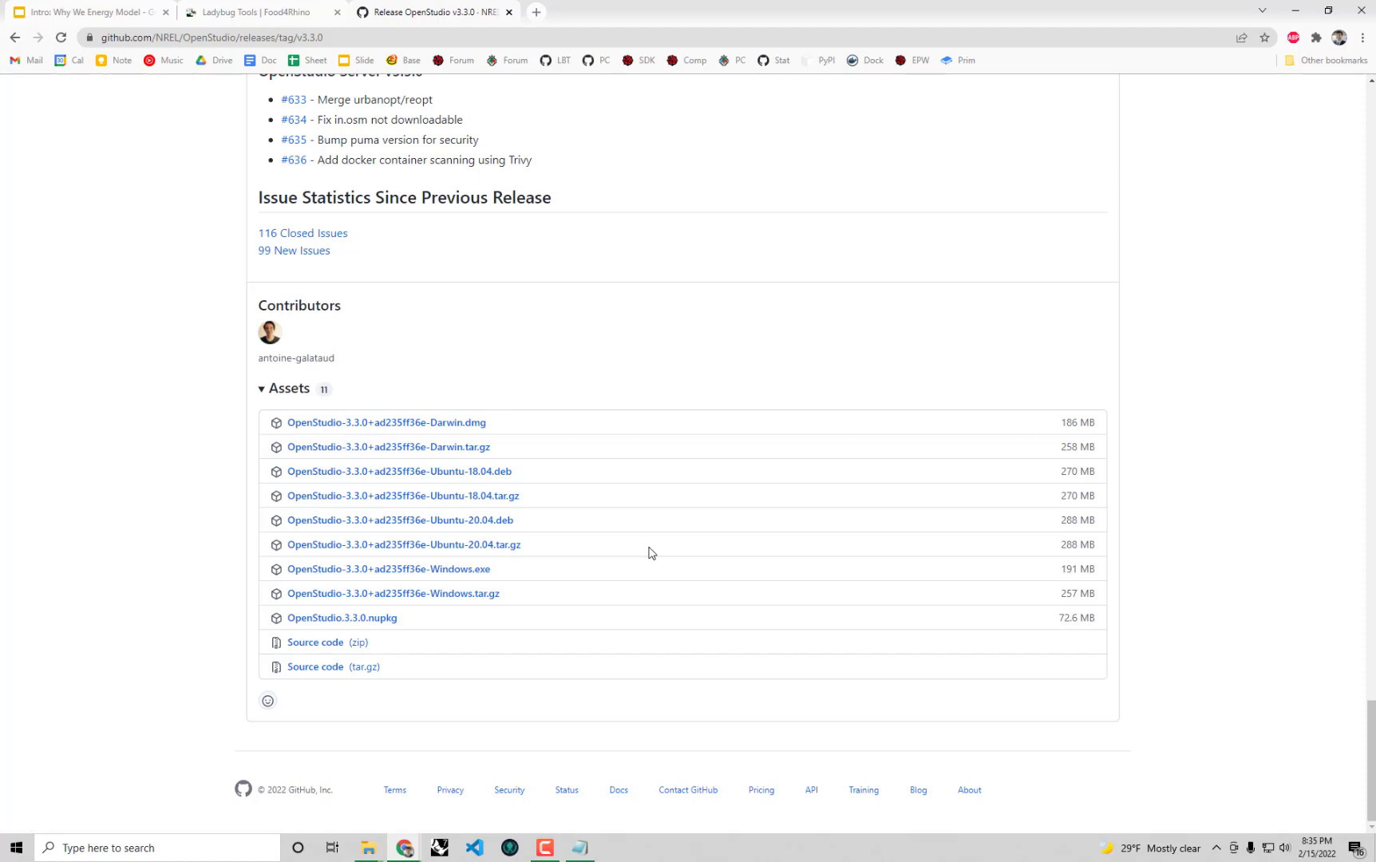
left_click(468, 576)
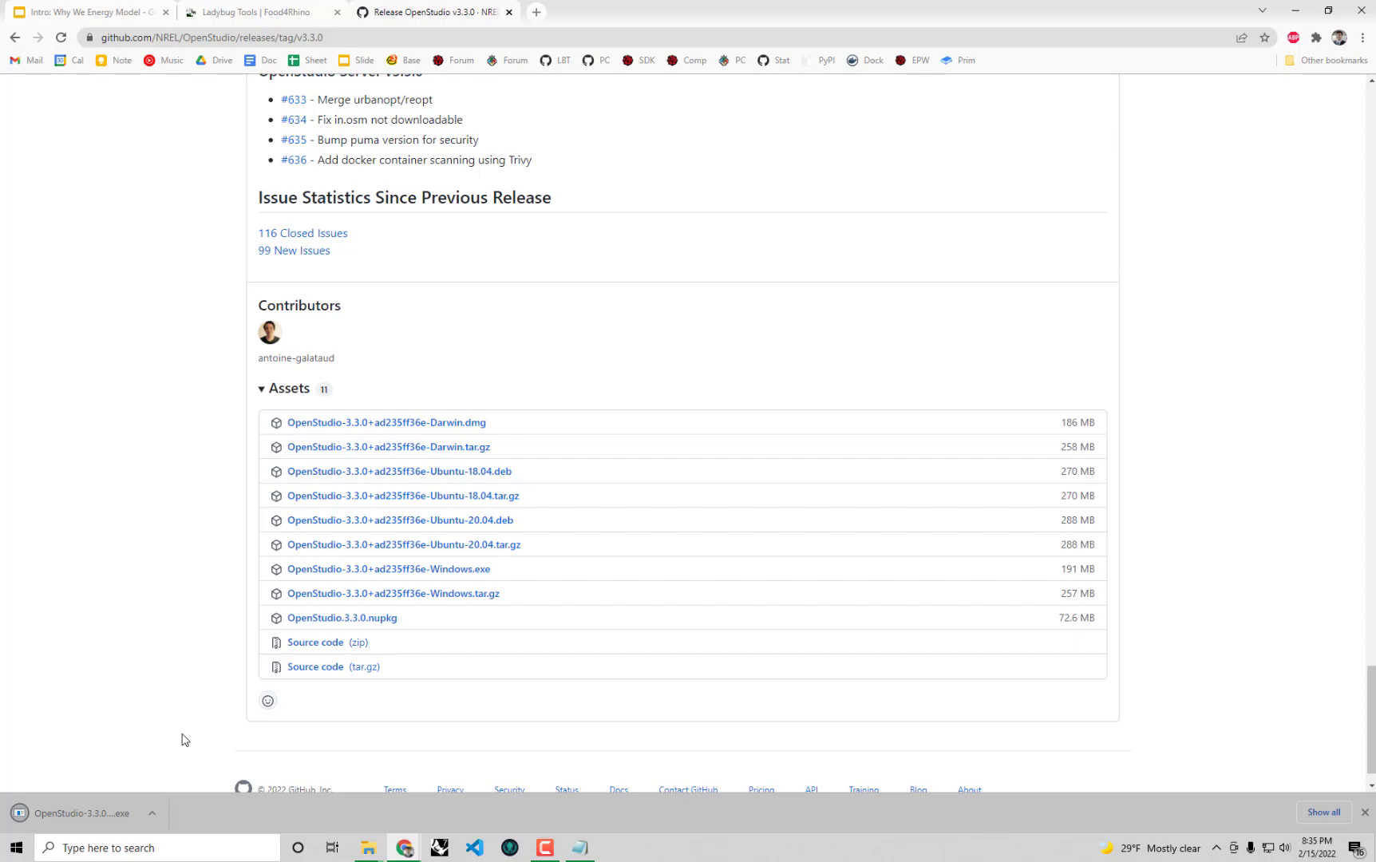
Install OpenStudio 3.3.0 to the default folder with all components and shortcuts, then finish.
left_click(101, 817)
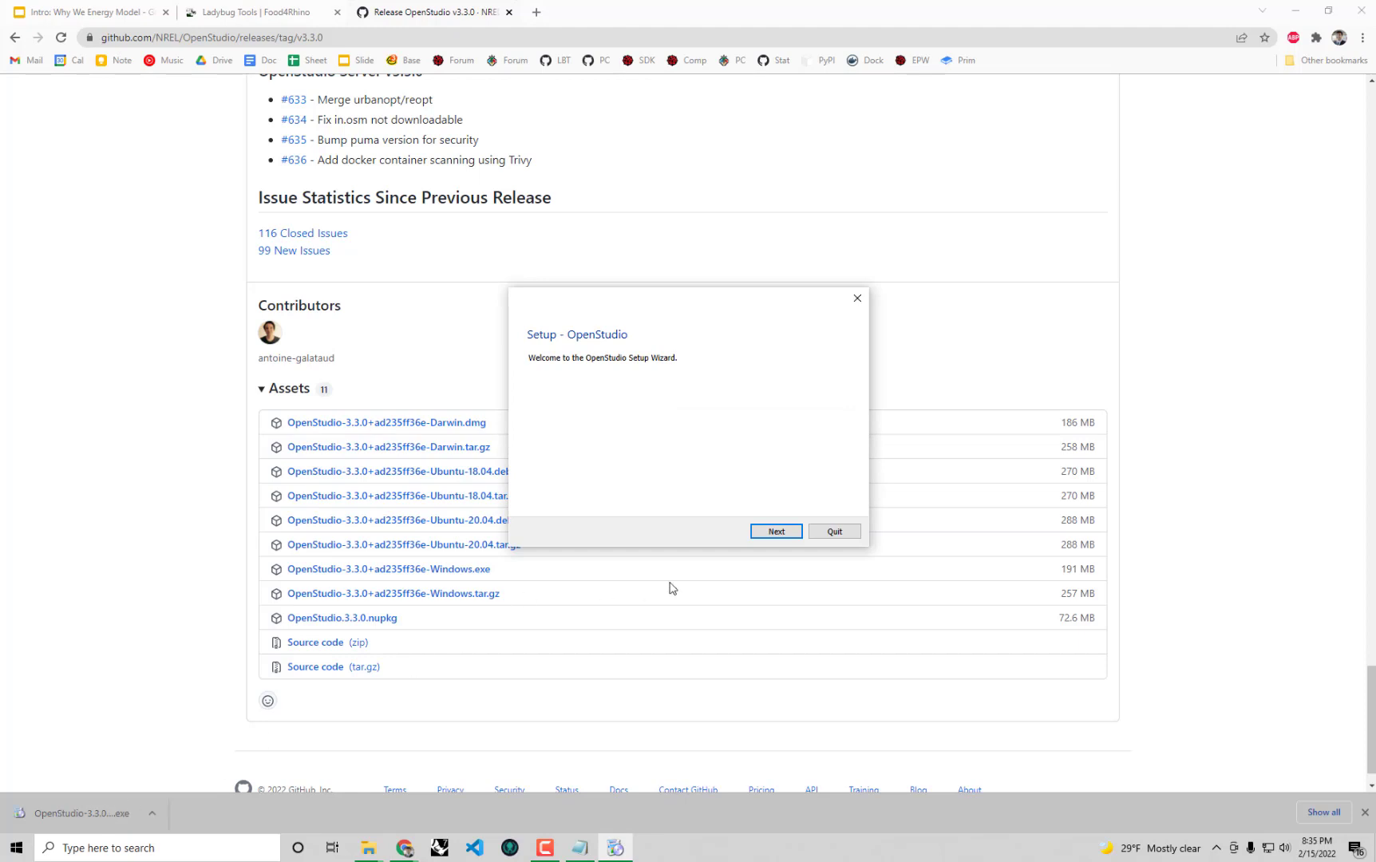
left_click(777, 531)
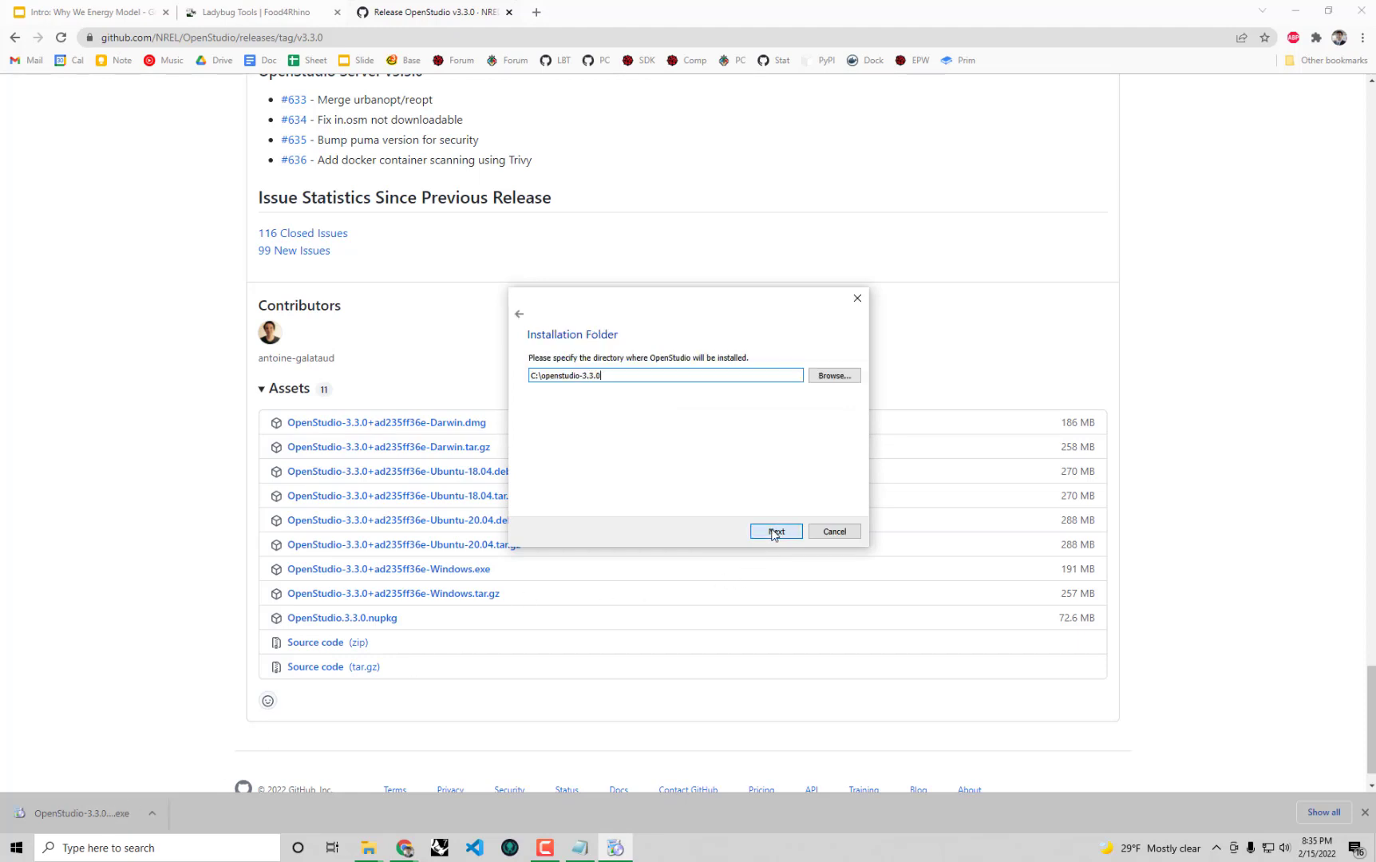
left_click(775, 531)
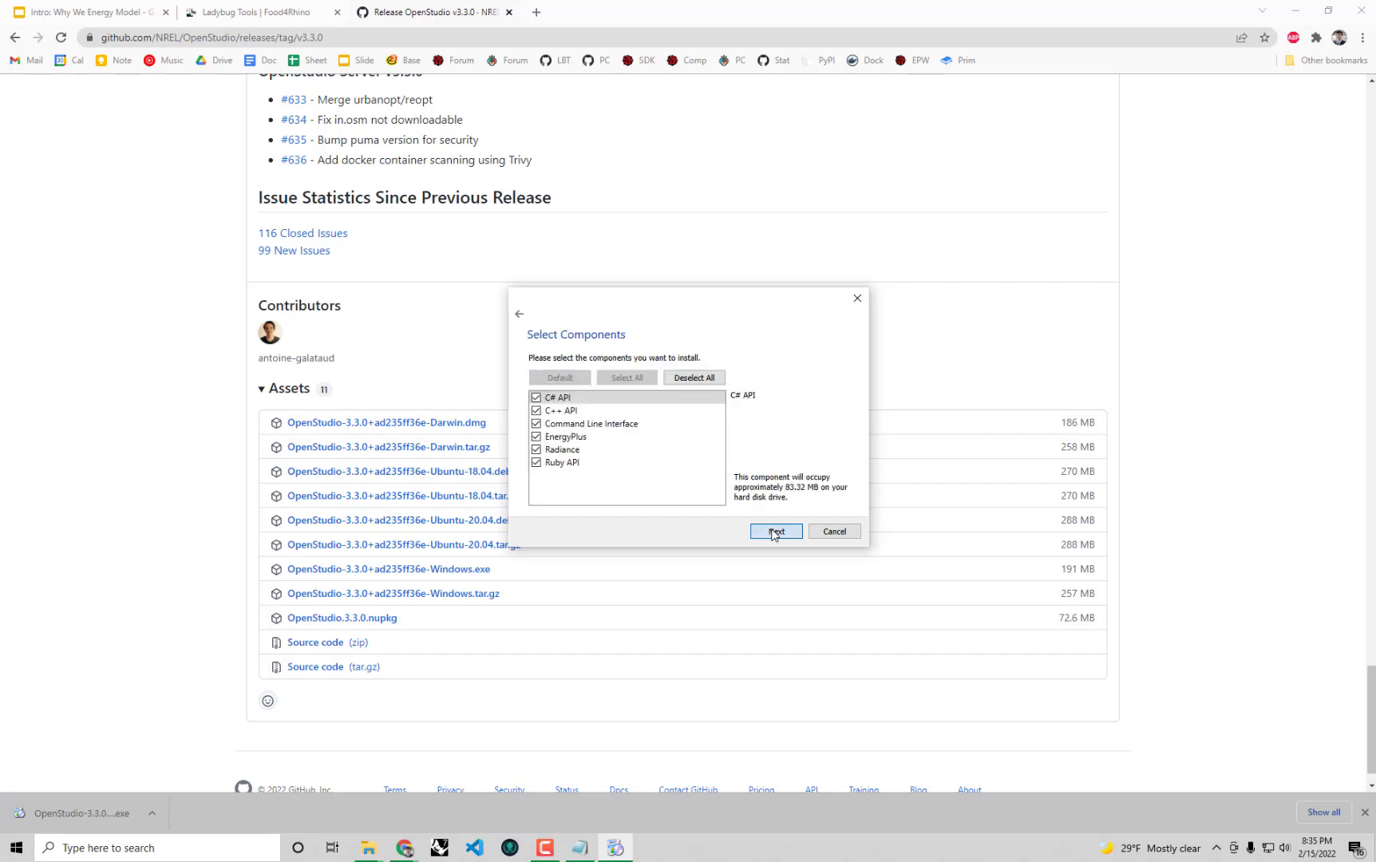
left_click(772, 532)
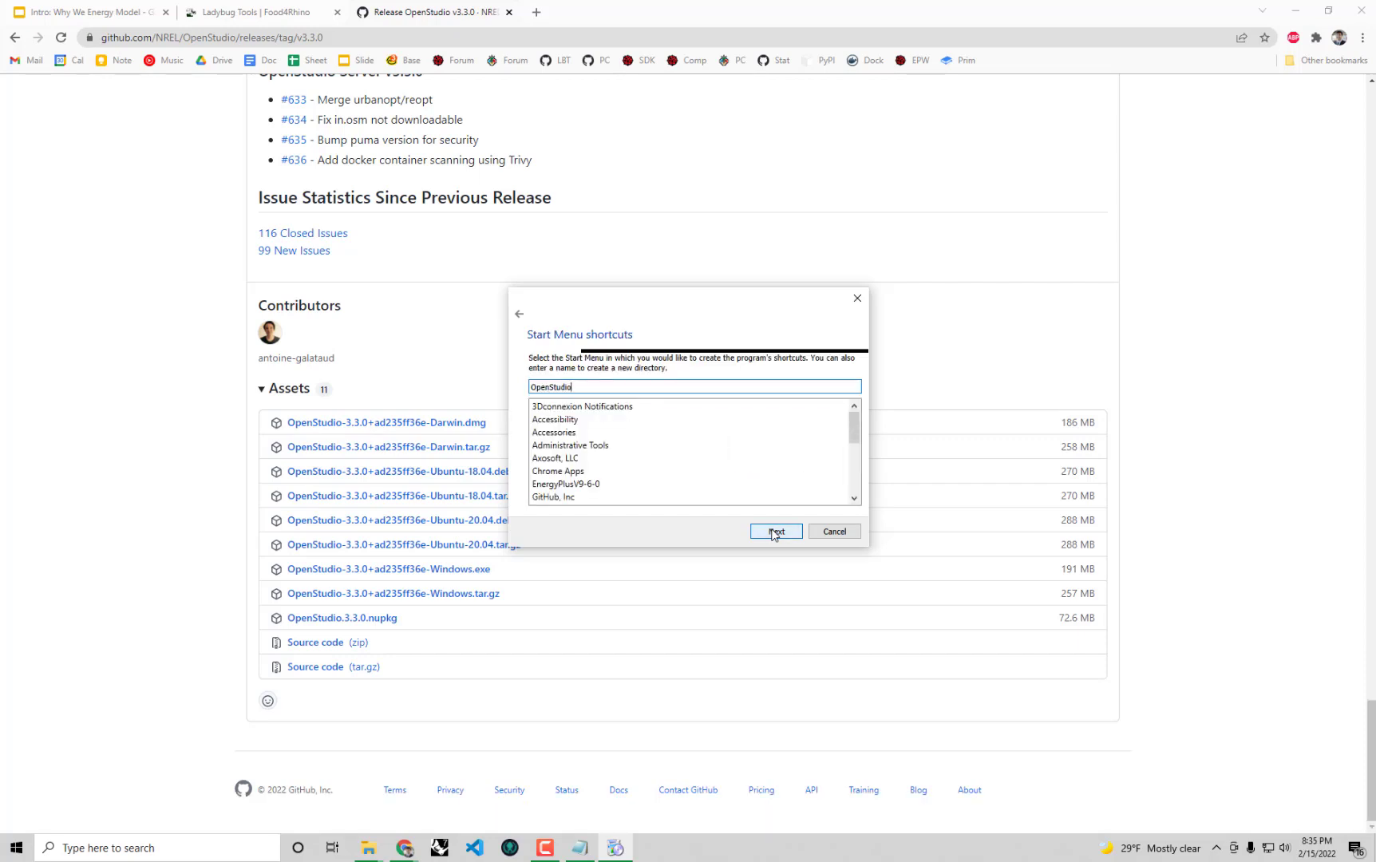
left_click(773, 532)
left_click(772, 531)
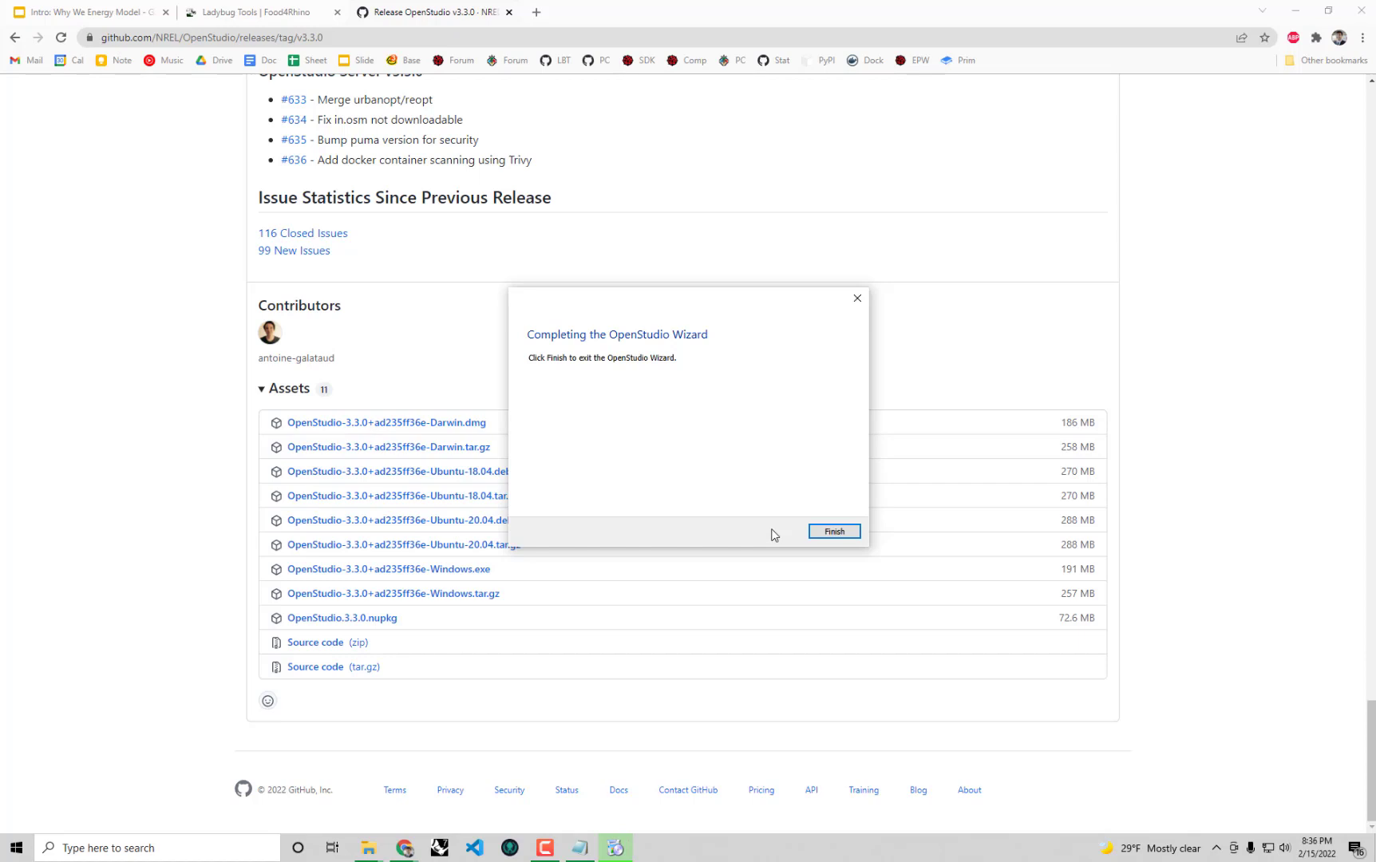
left_click(833, 531)
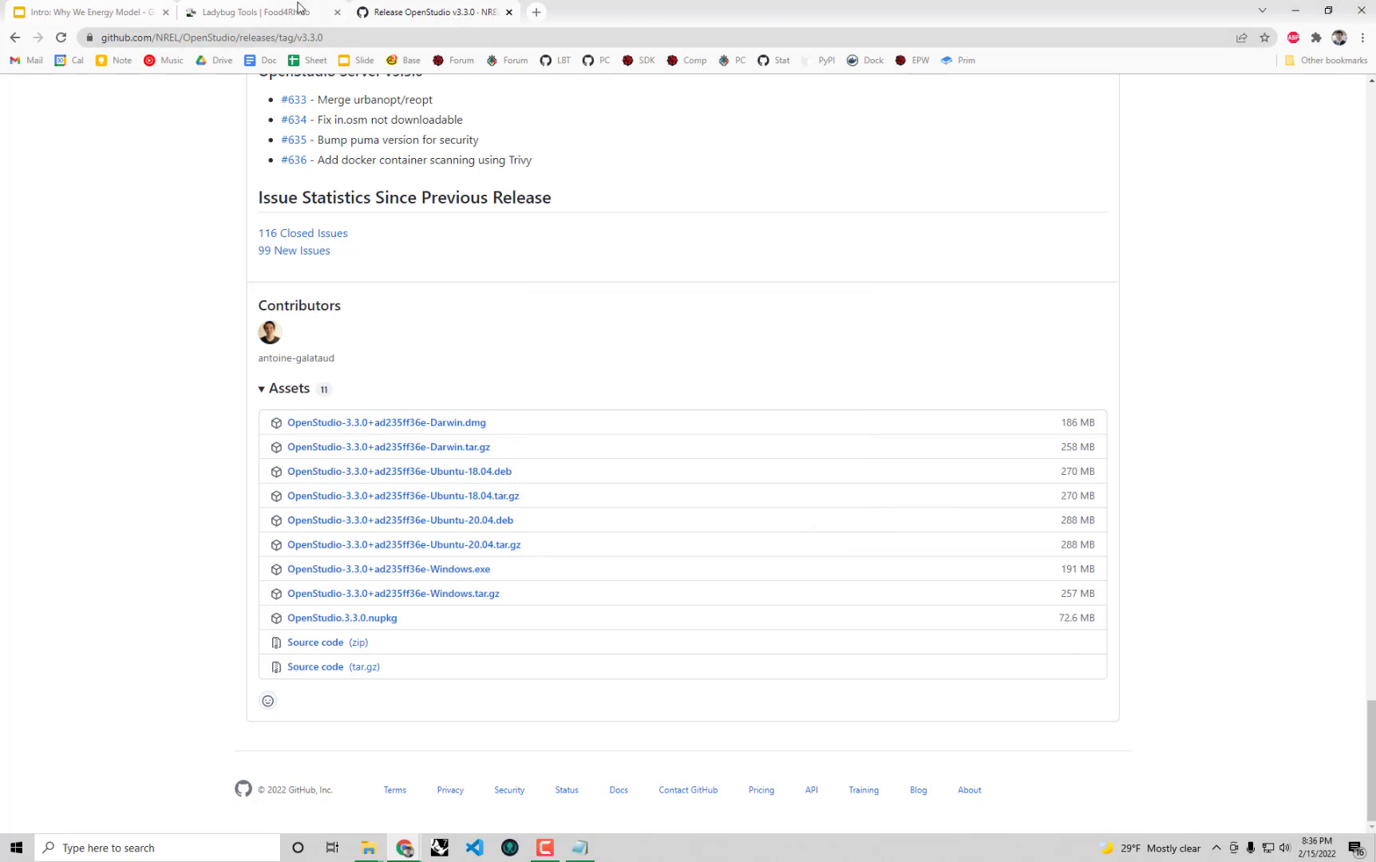
Return to the Compatibility Matrix and read the 1.3 Verifying Your Installation wiki page.
left_click(12, 38)
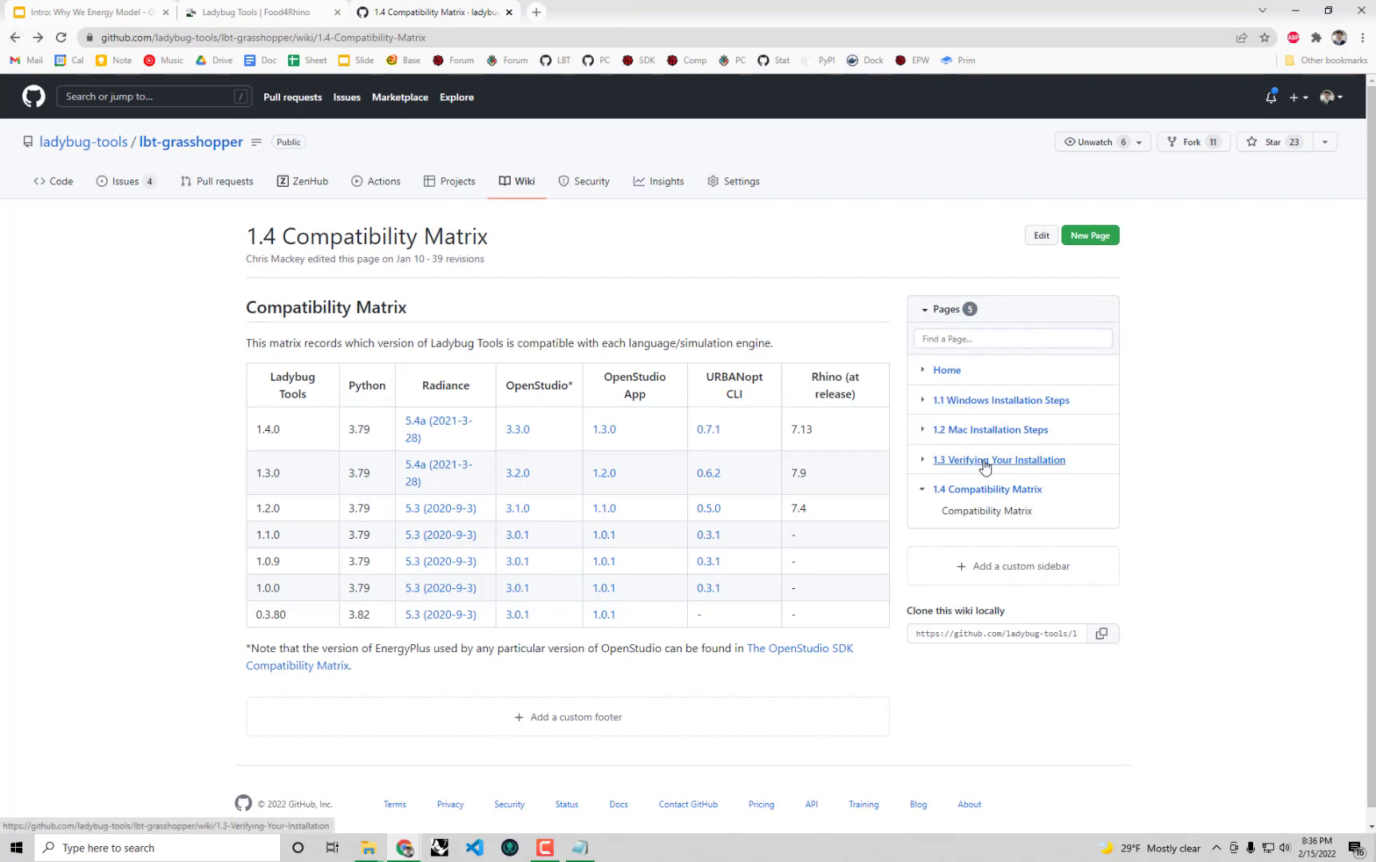
left_click(985, 467)
scroll(690, 361, "down", 1)
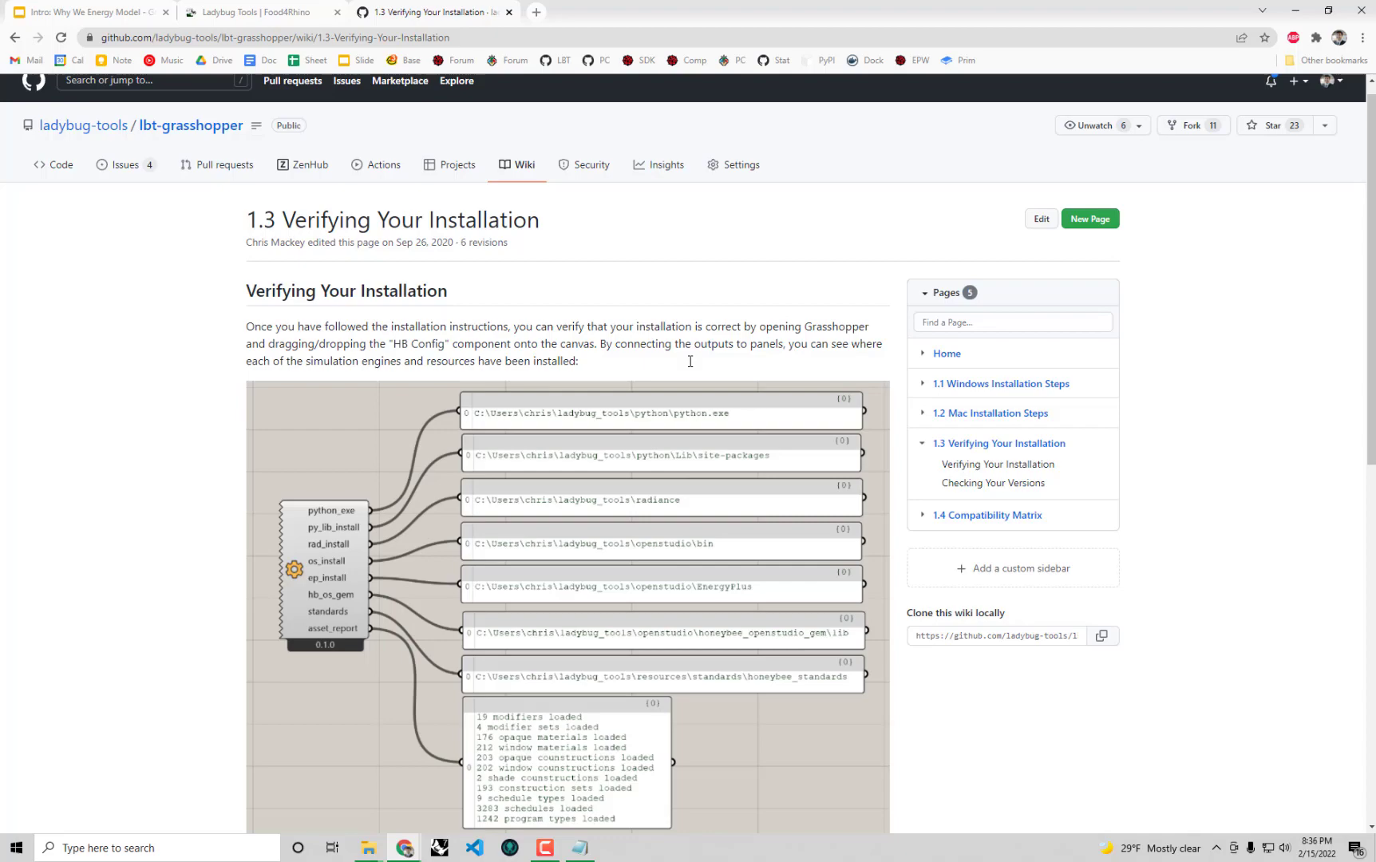
scroll(691, 362, "down", 4)
scroll(673, 250, "up", 1)
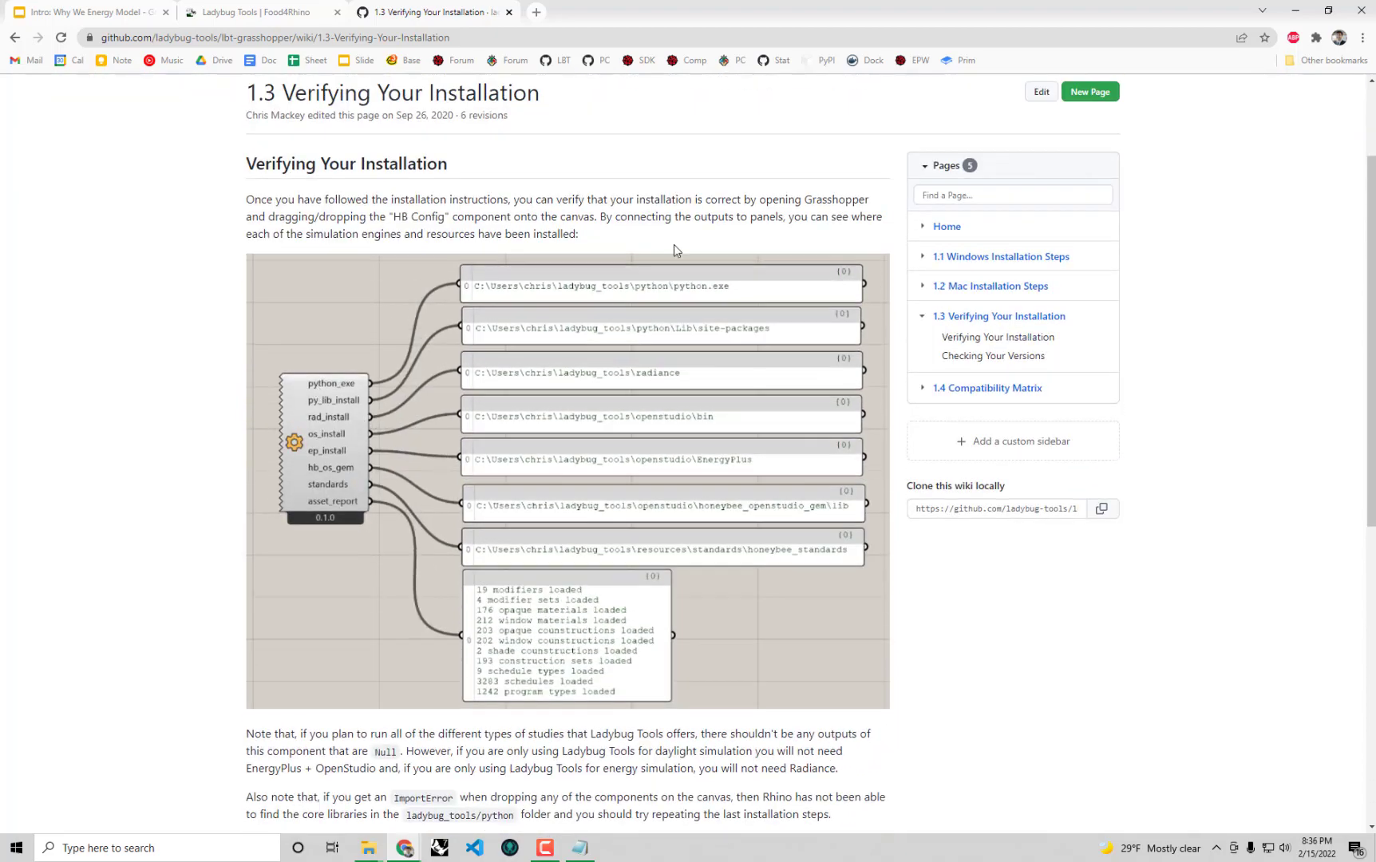
scroll(676, 299, "down", 5)
scroll(679, 291, "up", 6)
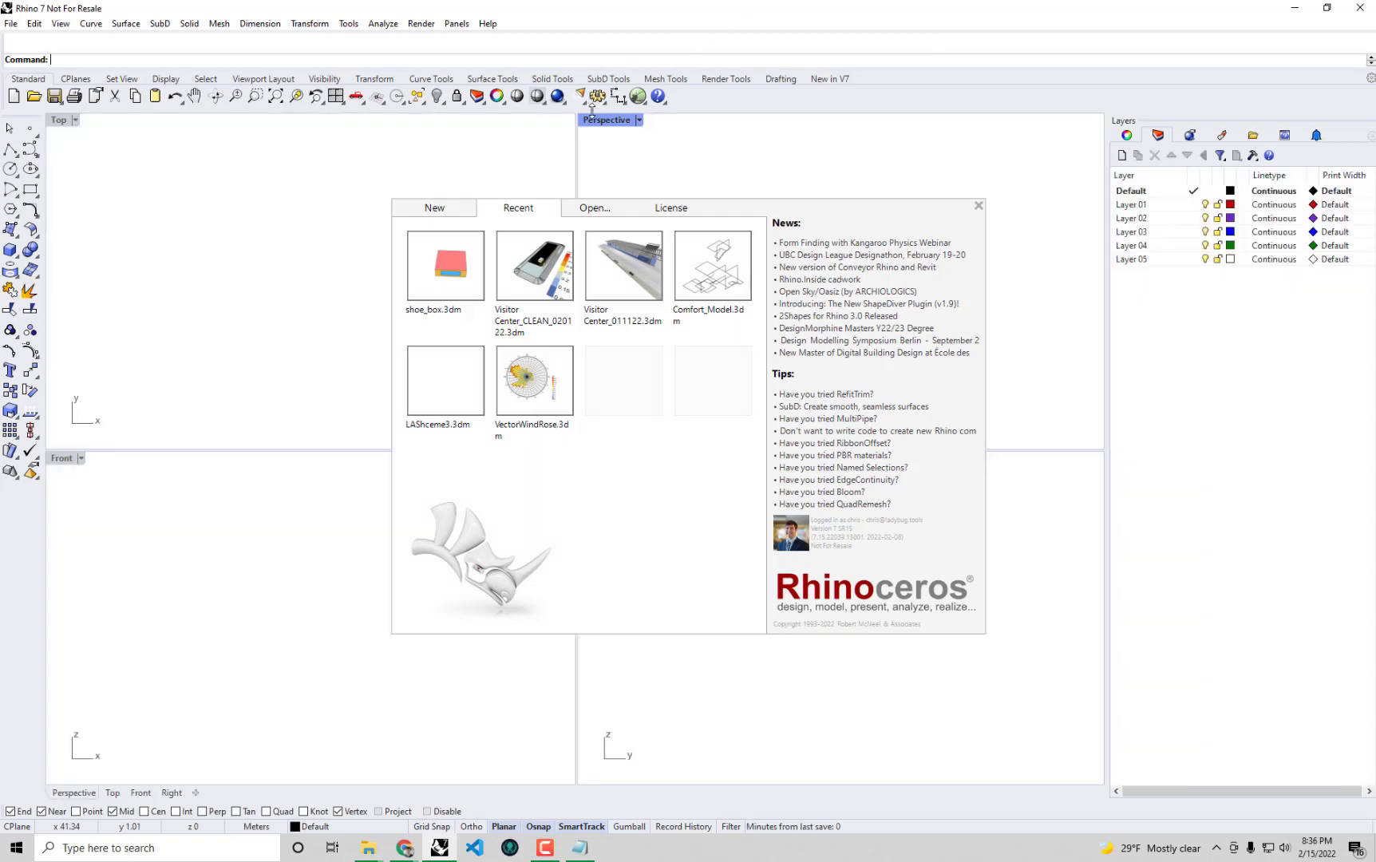
Dismiss the Rhino 7 start screen and launch Grasshopper from the toolbar.
left_click(591, 111)
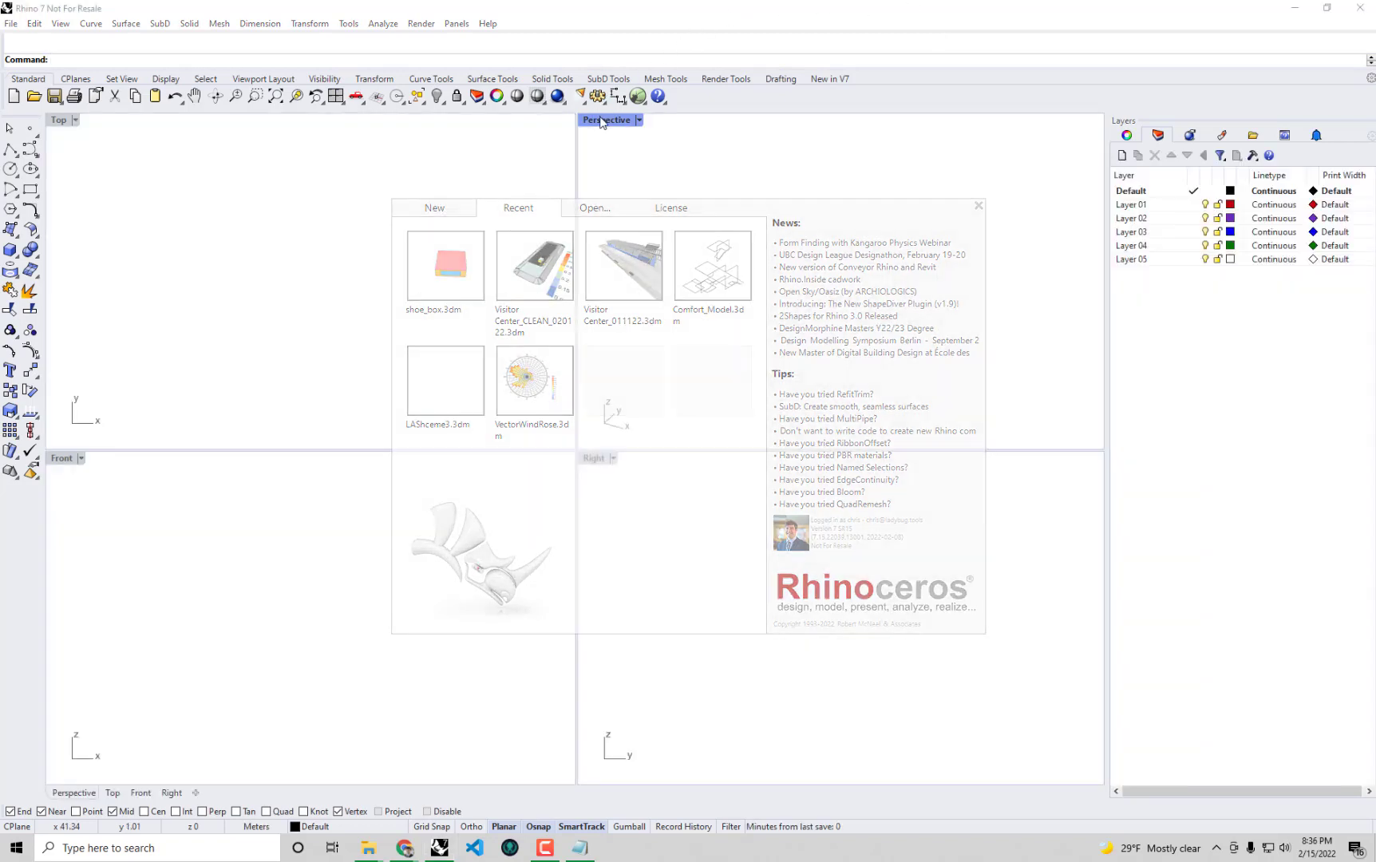
left_click(636, 97)
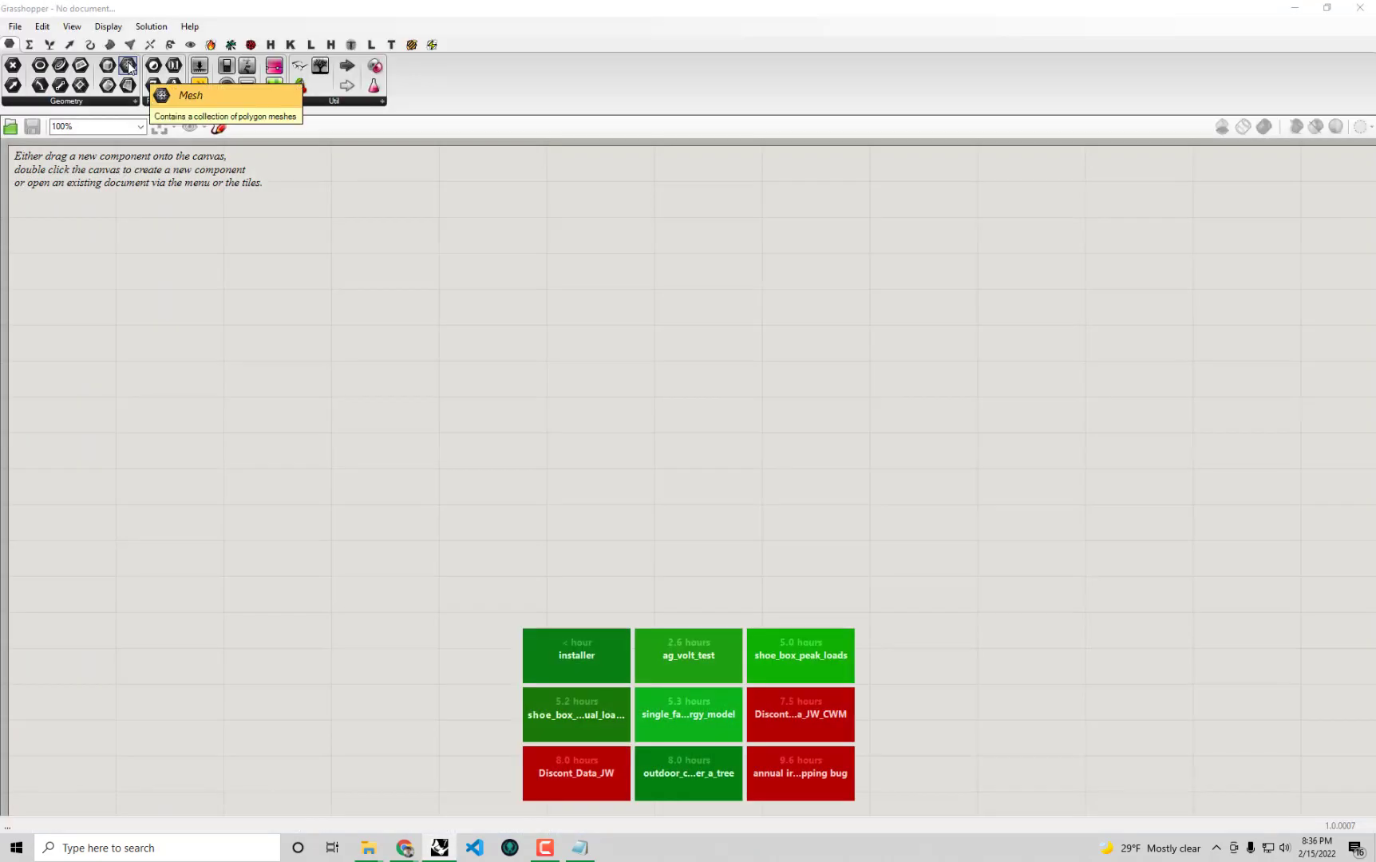
Browse the plugin component tabs, including Honeybee, Ladybug and HB-Energy.
left_click(230, 45)
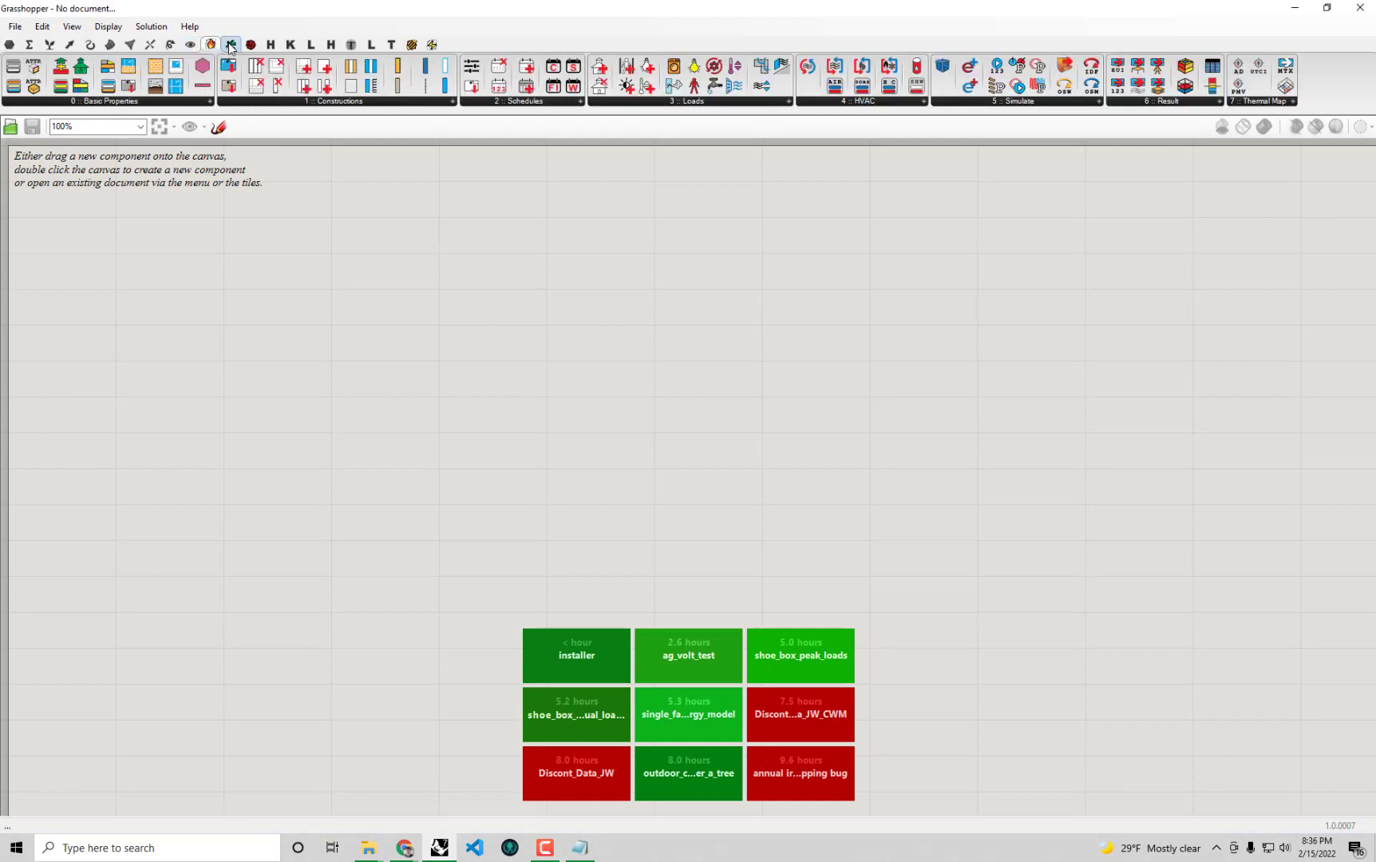
left_click(231, 45)
left_click(251, 44)
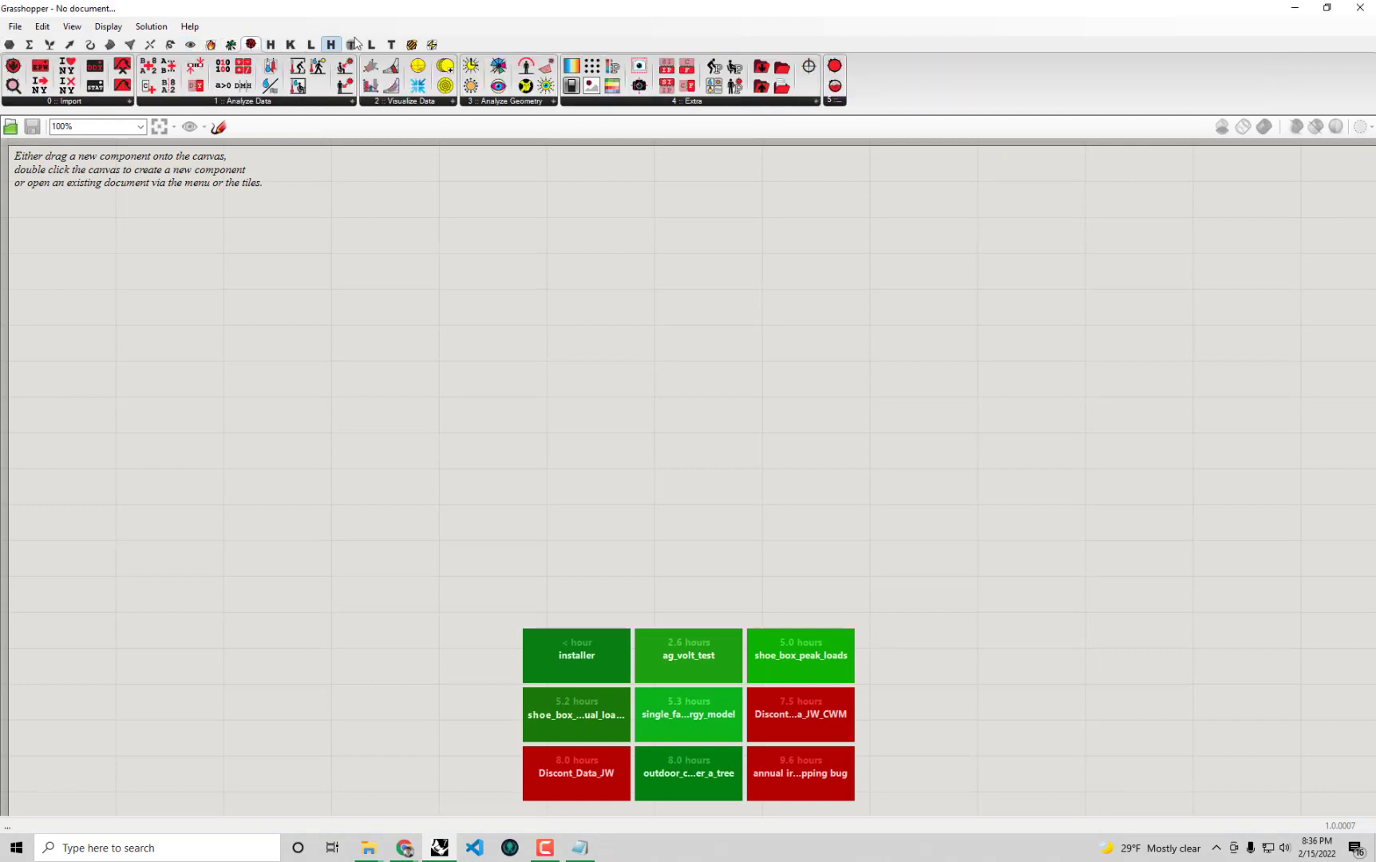
left_click(413, 44)
left_click(432, 44)
left_click(415, 44)
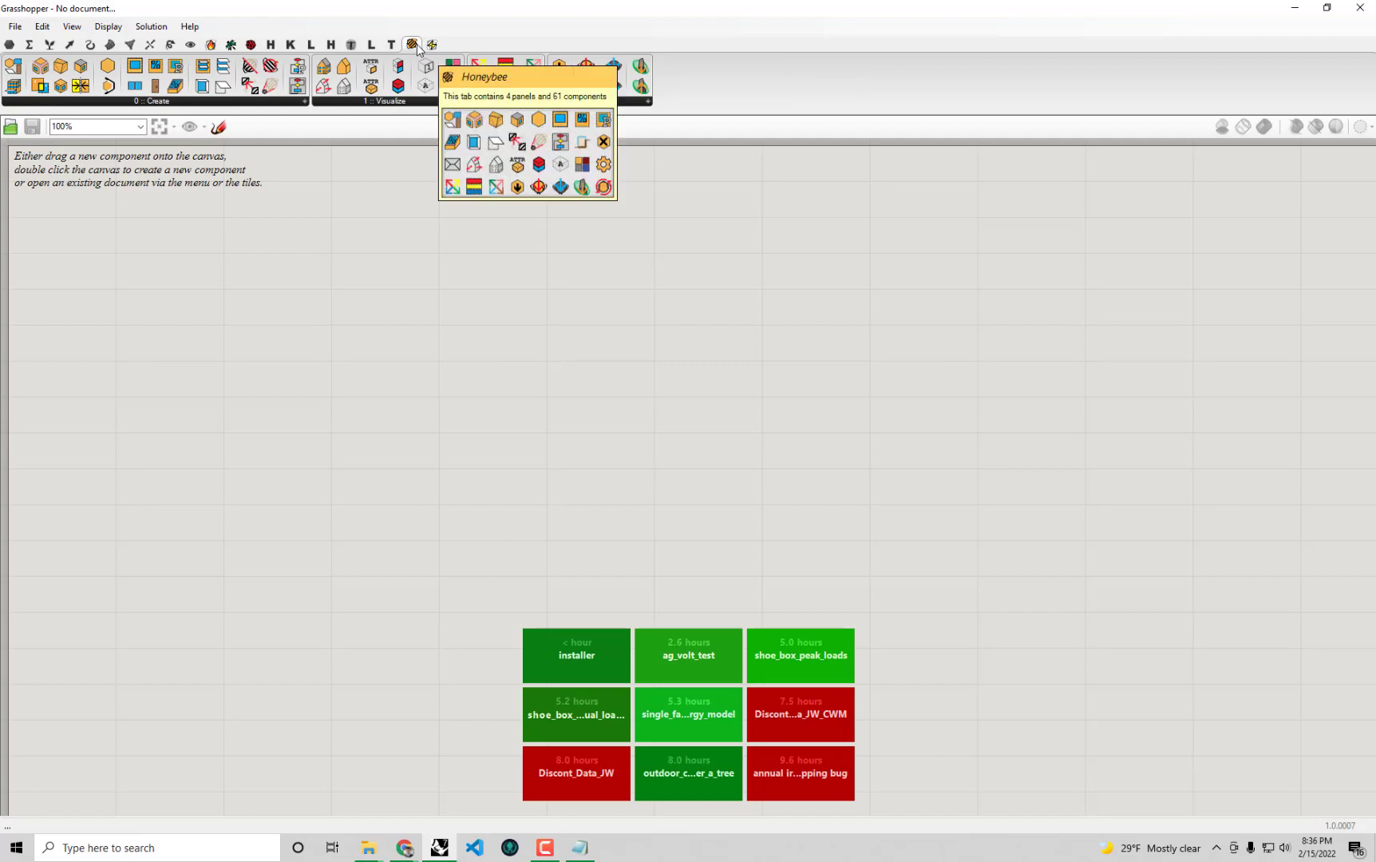
left_click(432, 45)
left_click(413, 45)
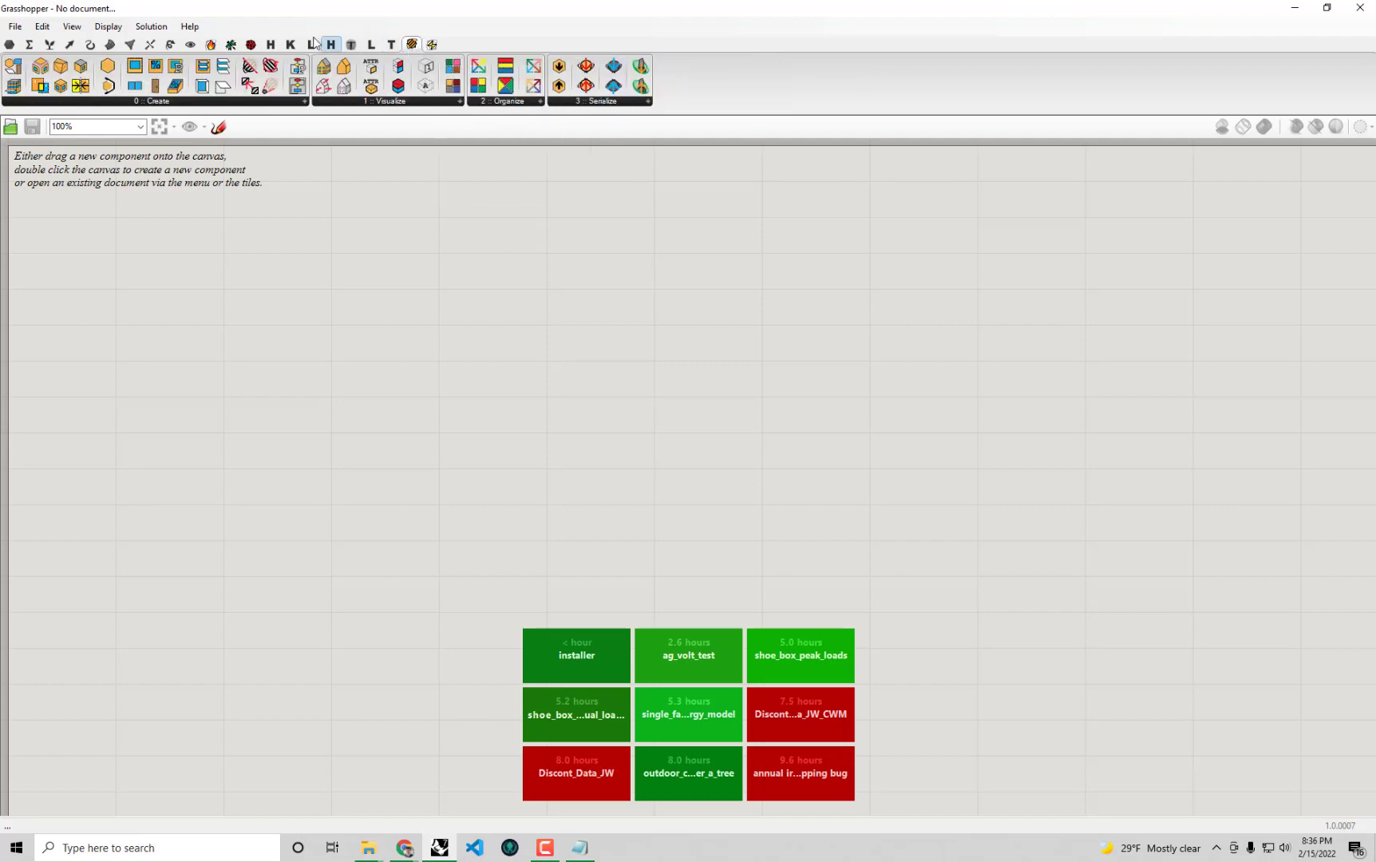
left_click(251, 44)
left_click(231, 45)
left_click(210, 44)
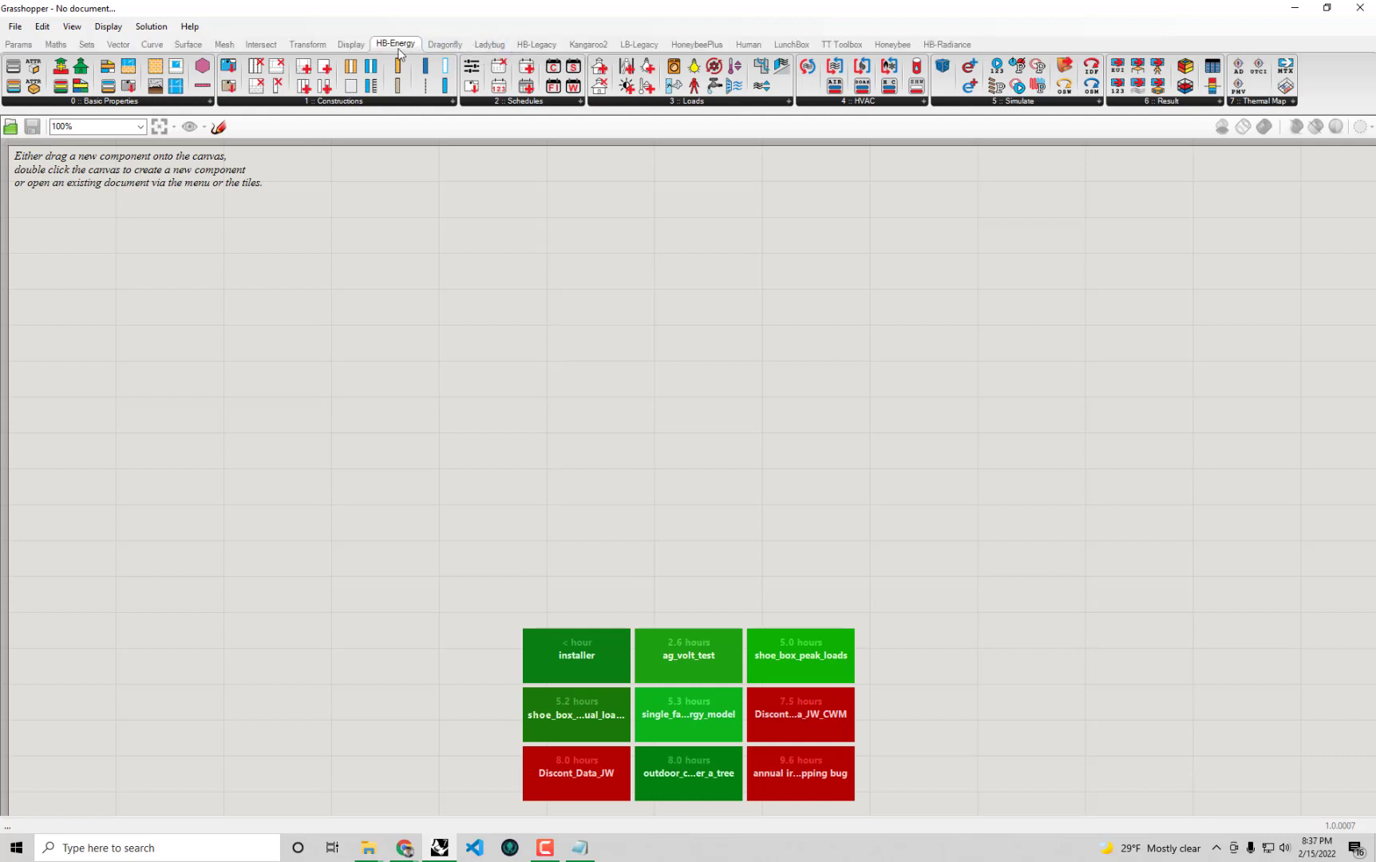
Switch the component tabs to display as icons and show the Honeybee tab.
right_click(1081, 47)
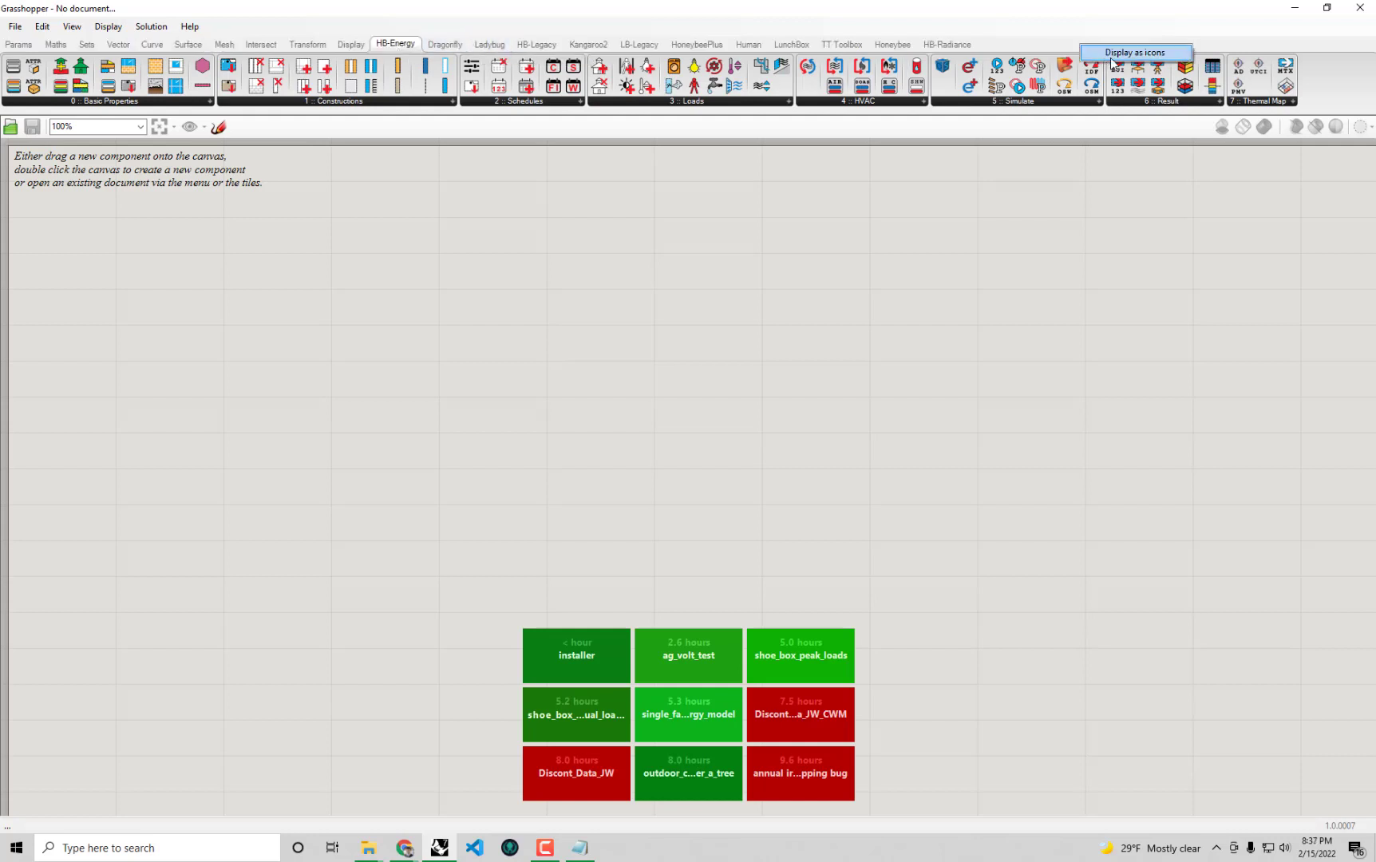
right_click(1019, 47)
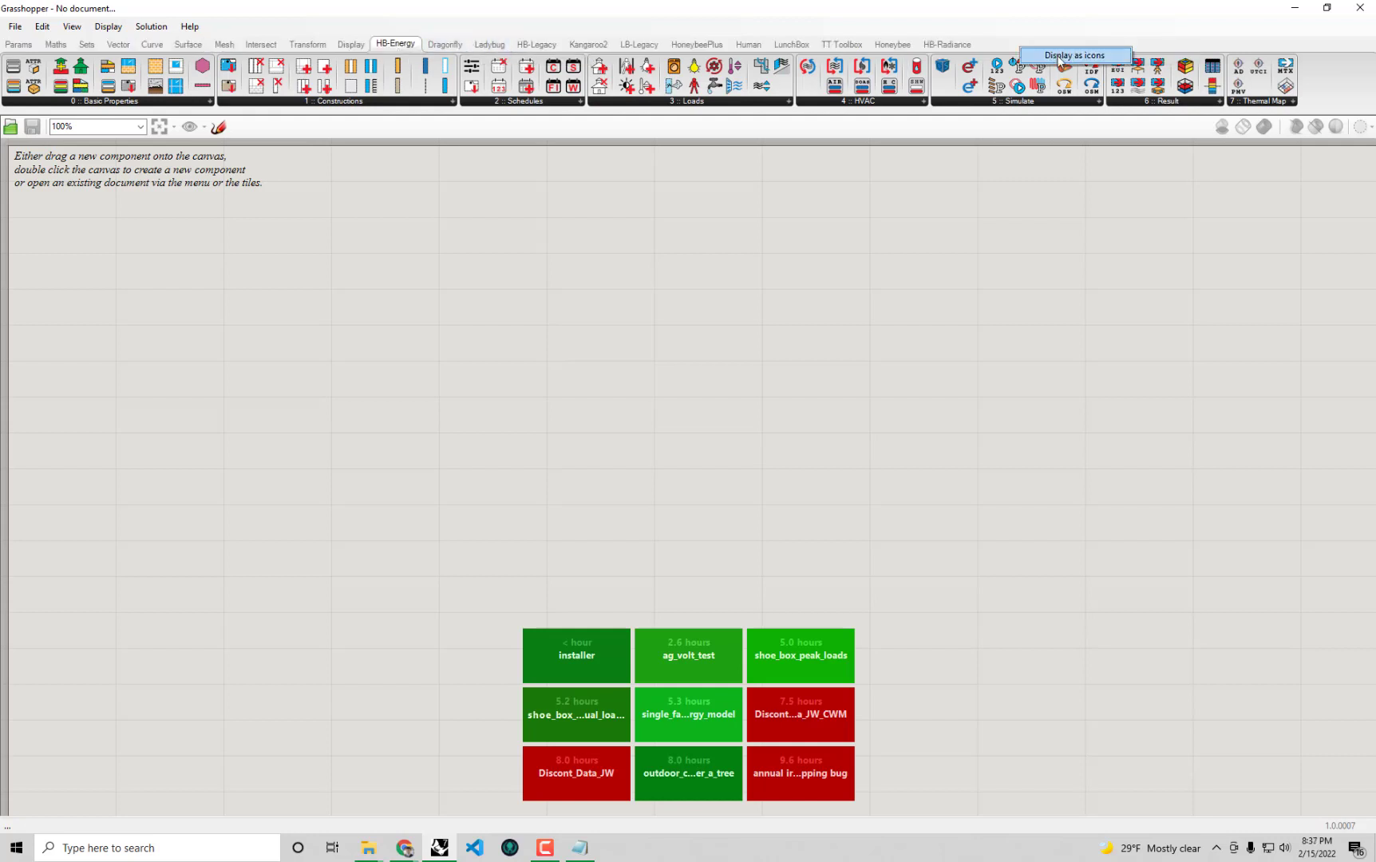
left_click(1059, 58)
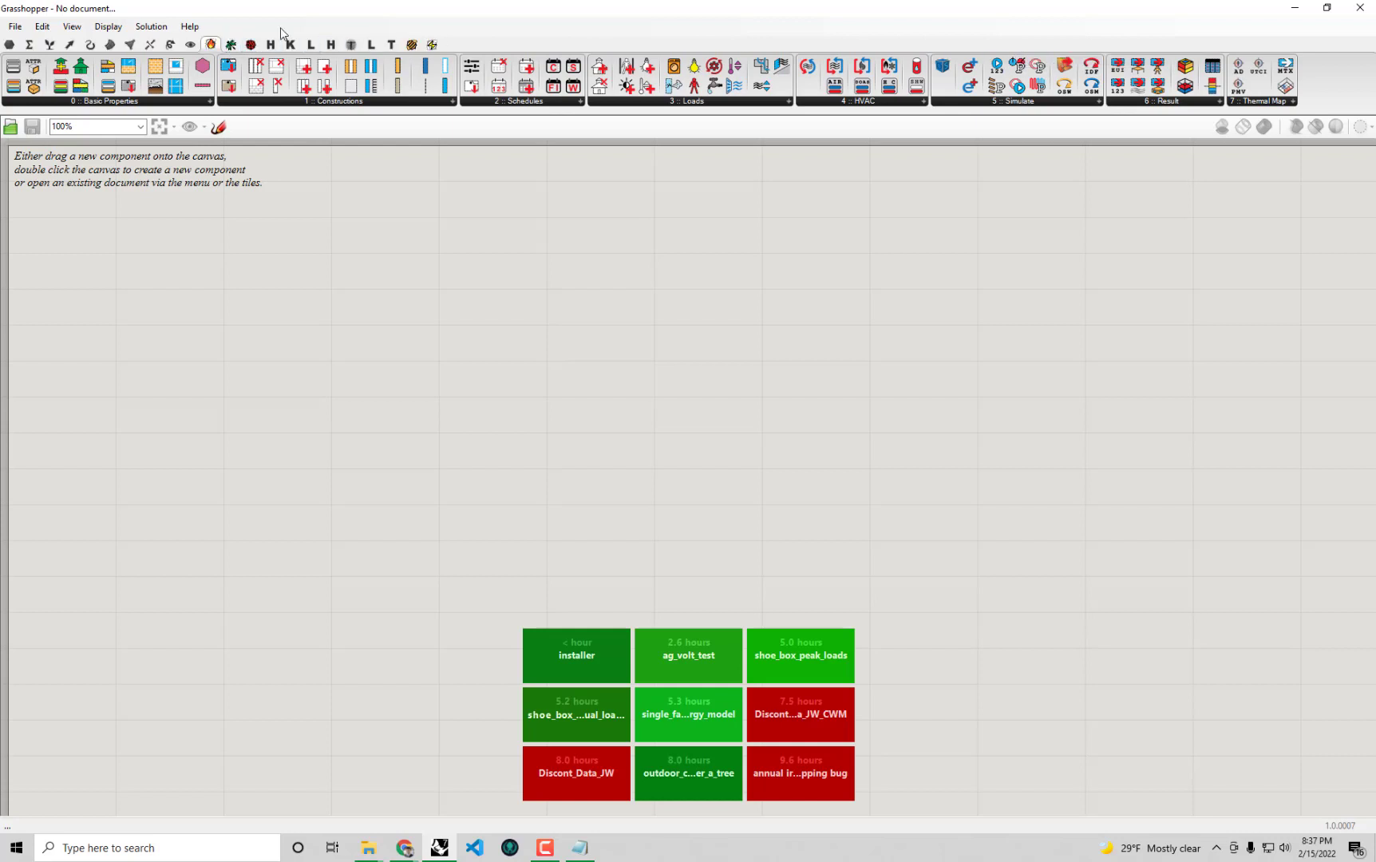
left_click(412, 44)
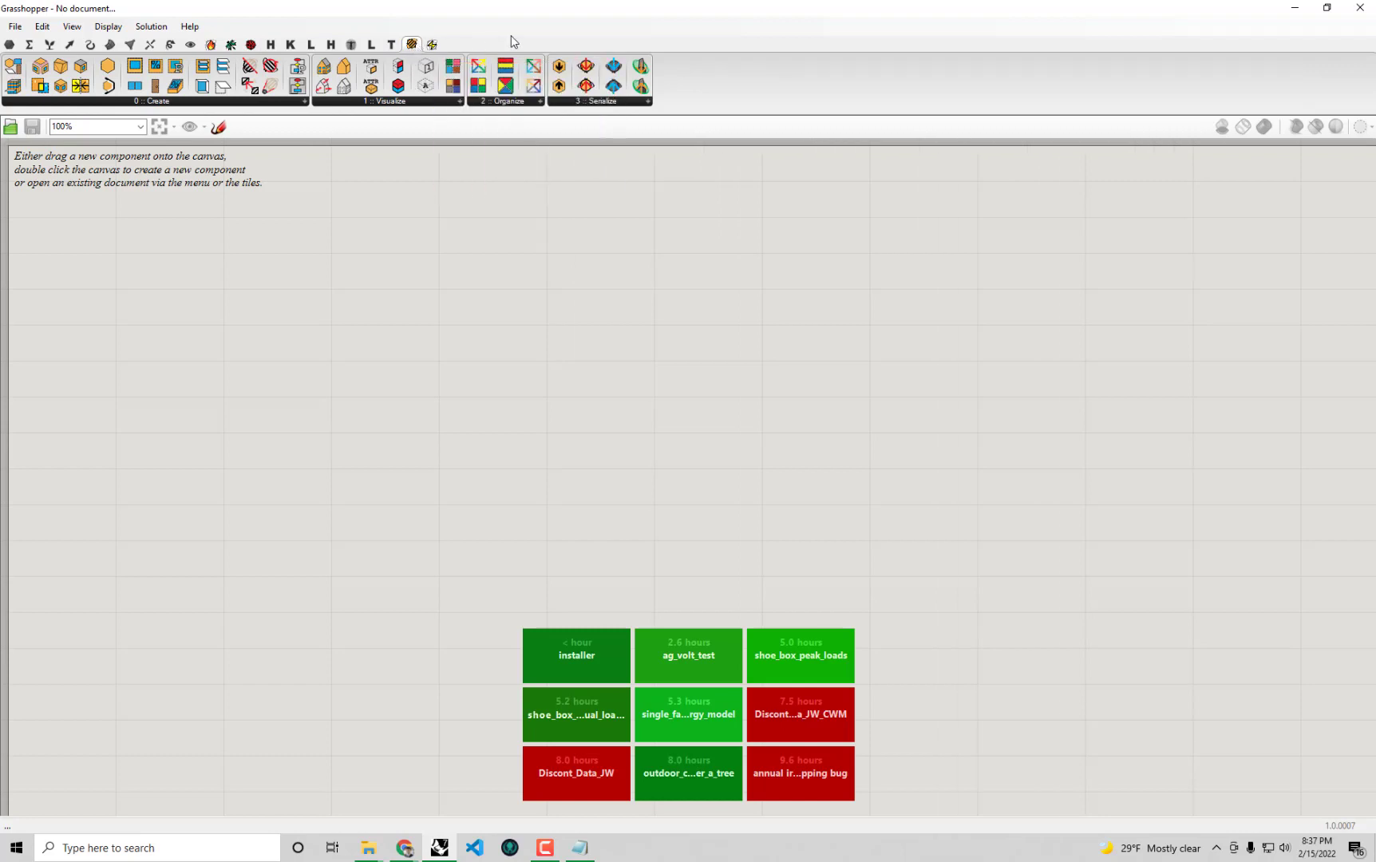
Place an HB Config component from 1 :: Visualize and add a Panel via 'pan' search.
left_click(382, 102)
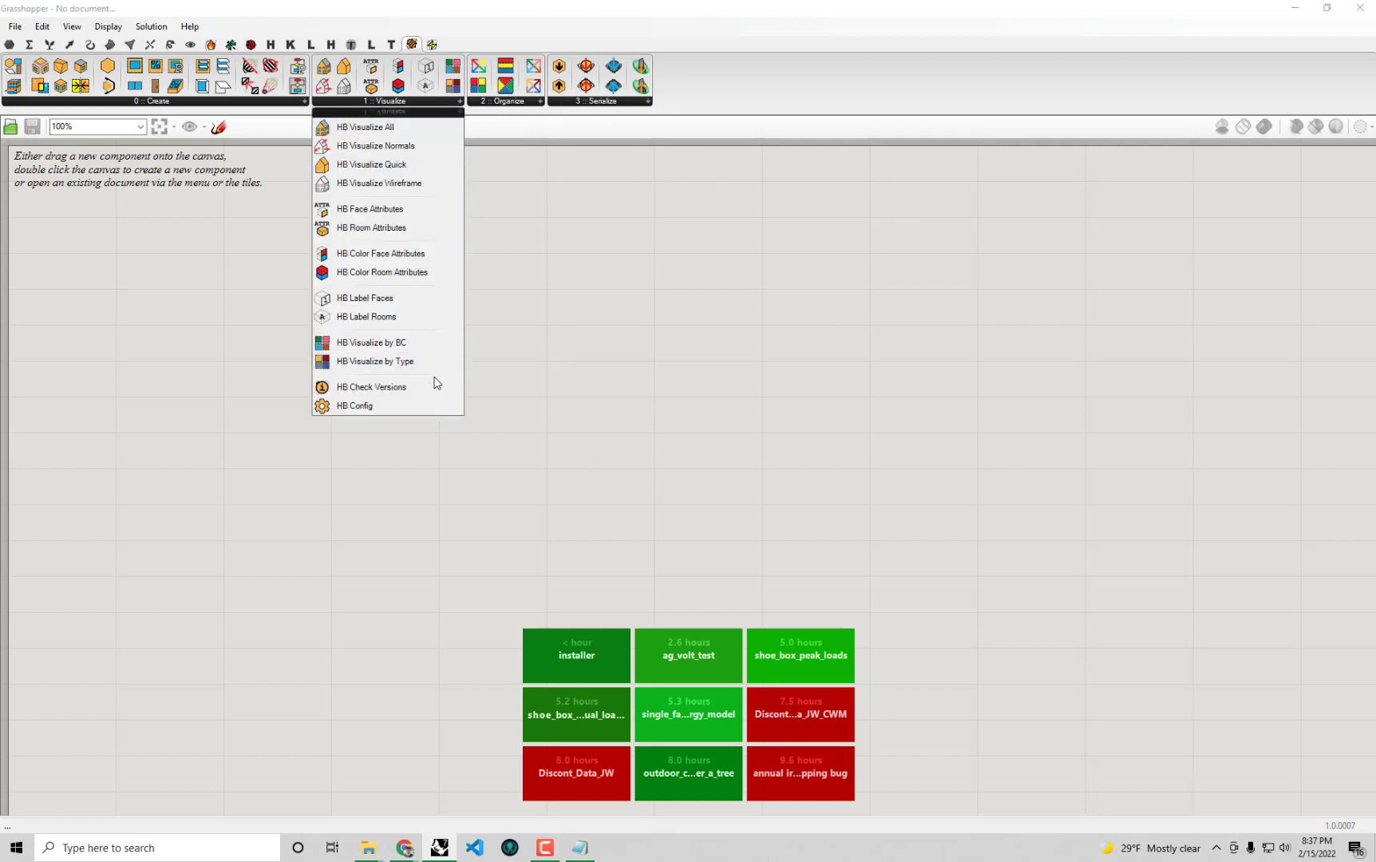
left_click(369, 408)
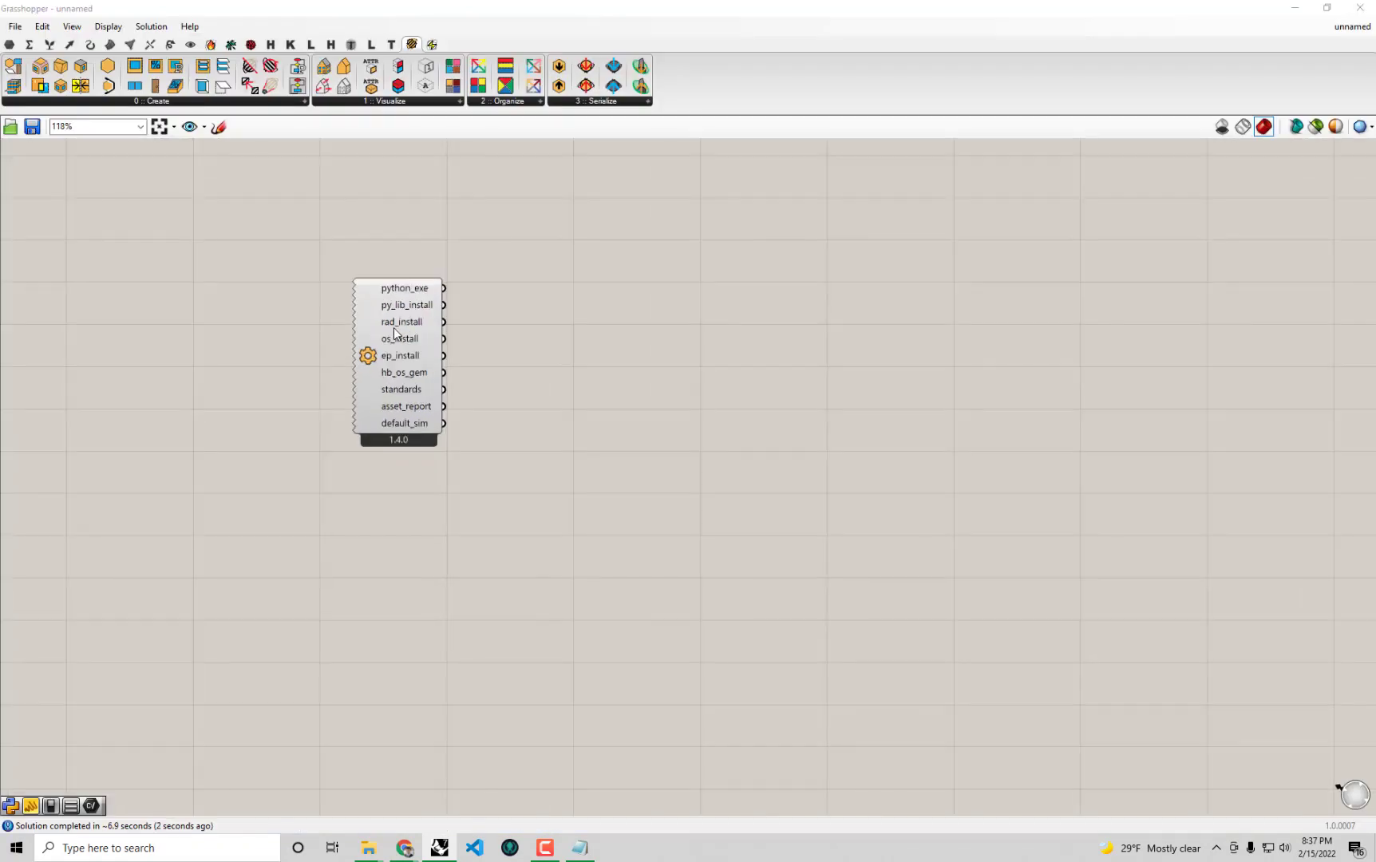
scroll(396, 334, "up", 2)
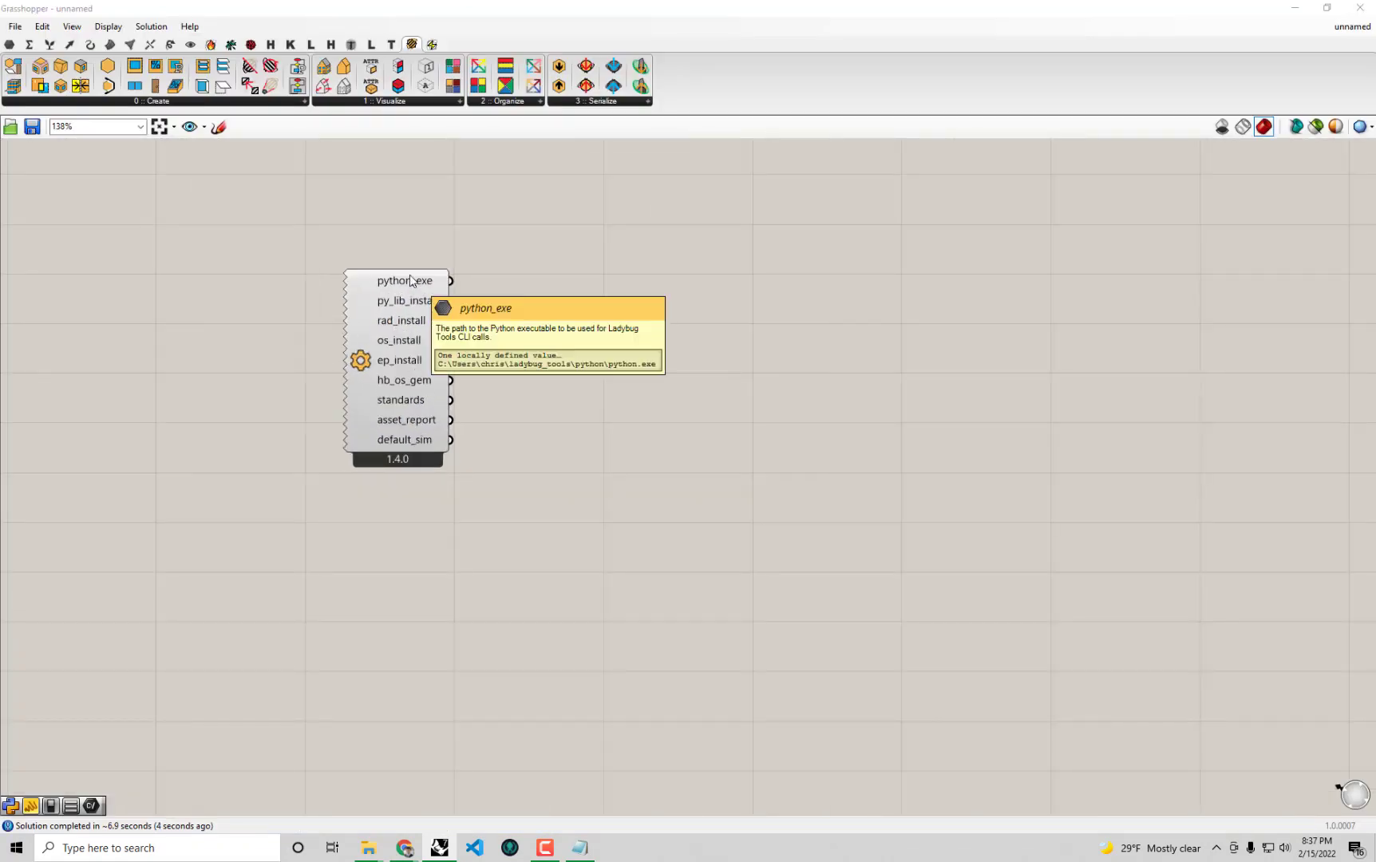
double_click(606, 304)
type("pan")
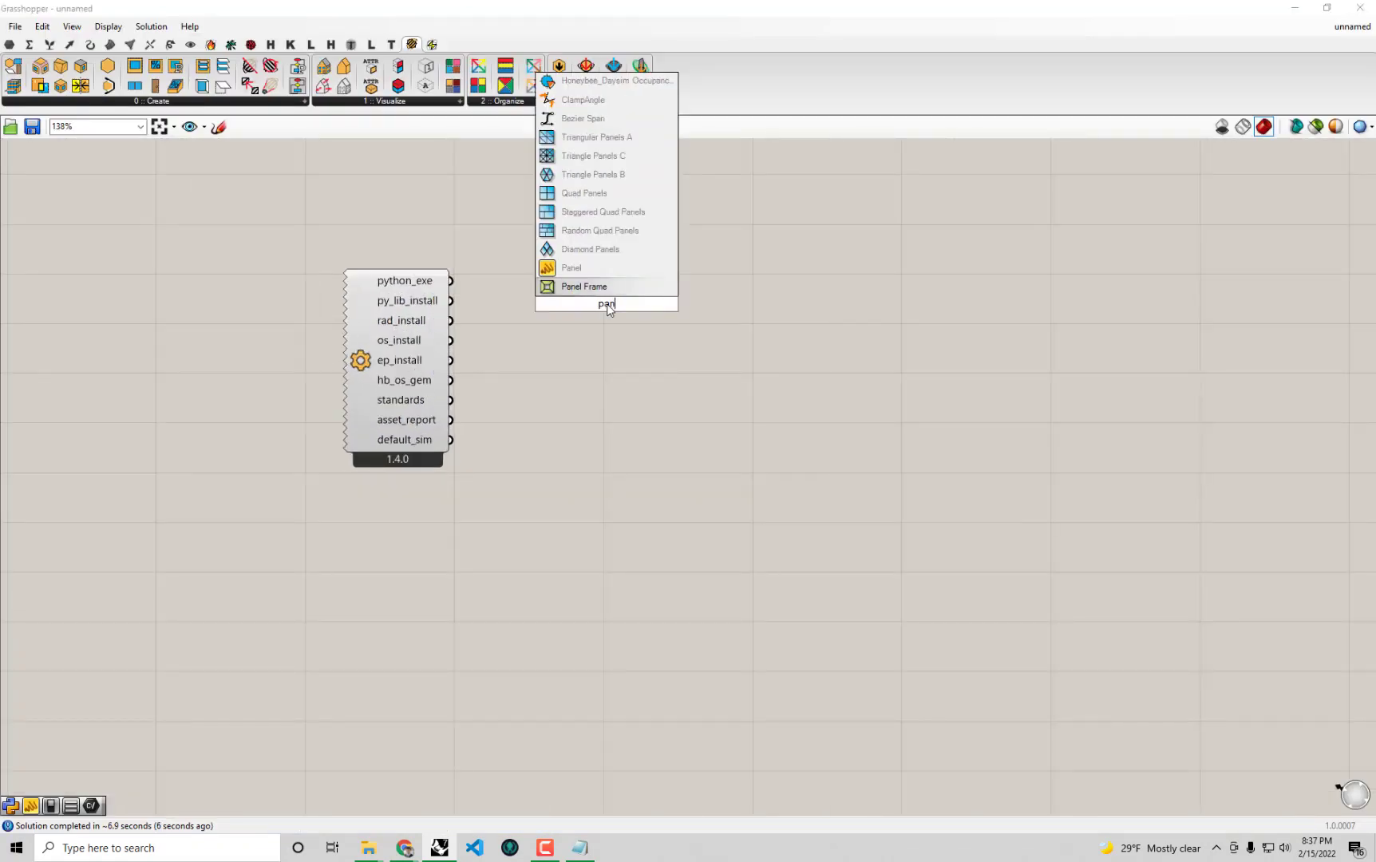
left_click(571, 269)
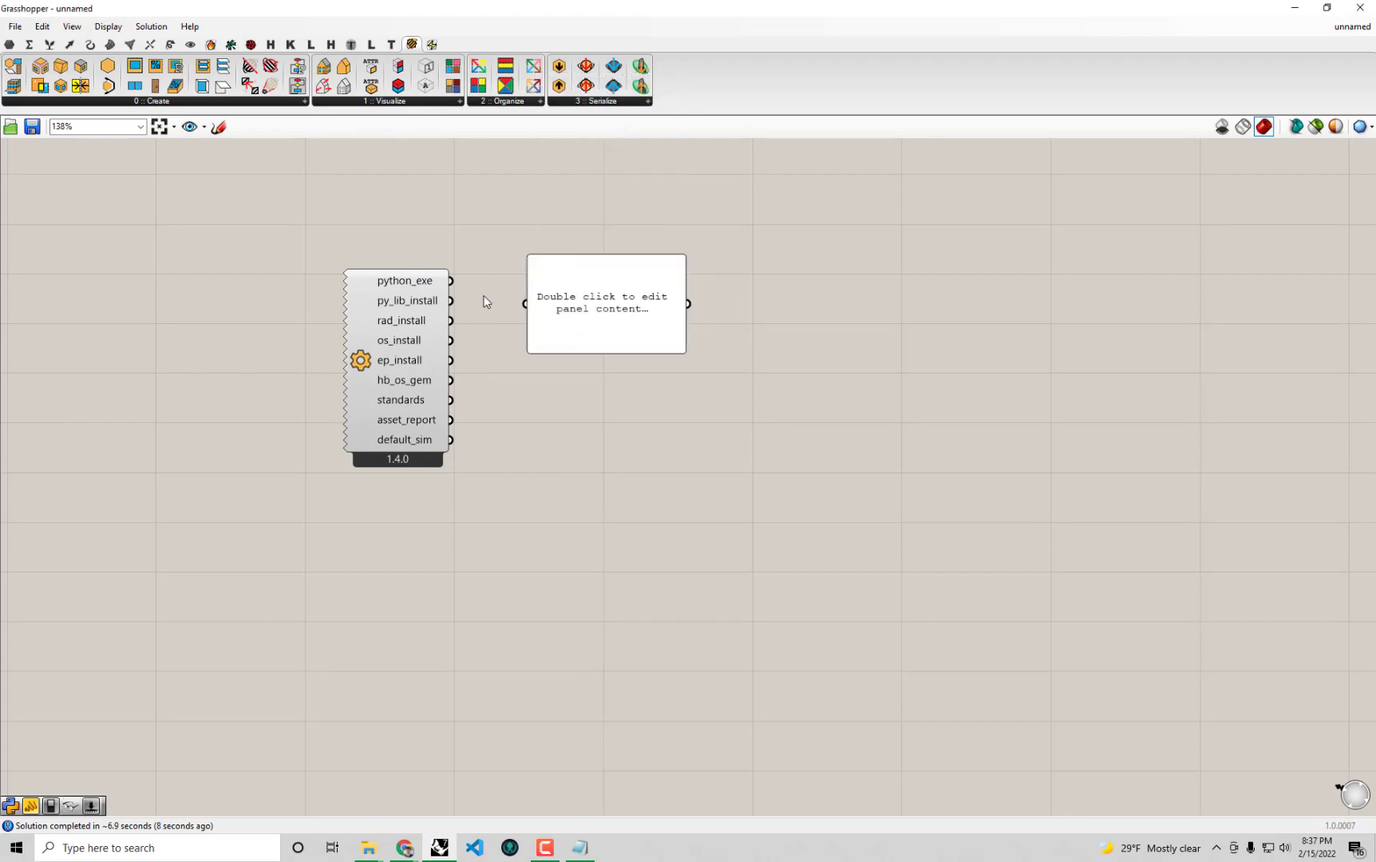
Wire the python_exe, py_lib_install and os_install outputs into the widened panel in turn.
left_click_drag(450, 281, 525, 304)
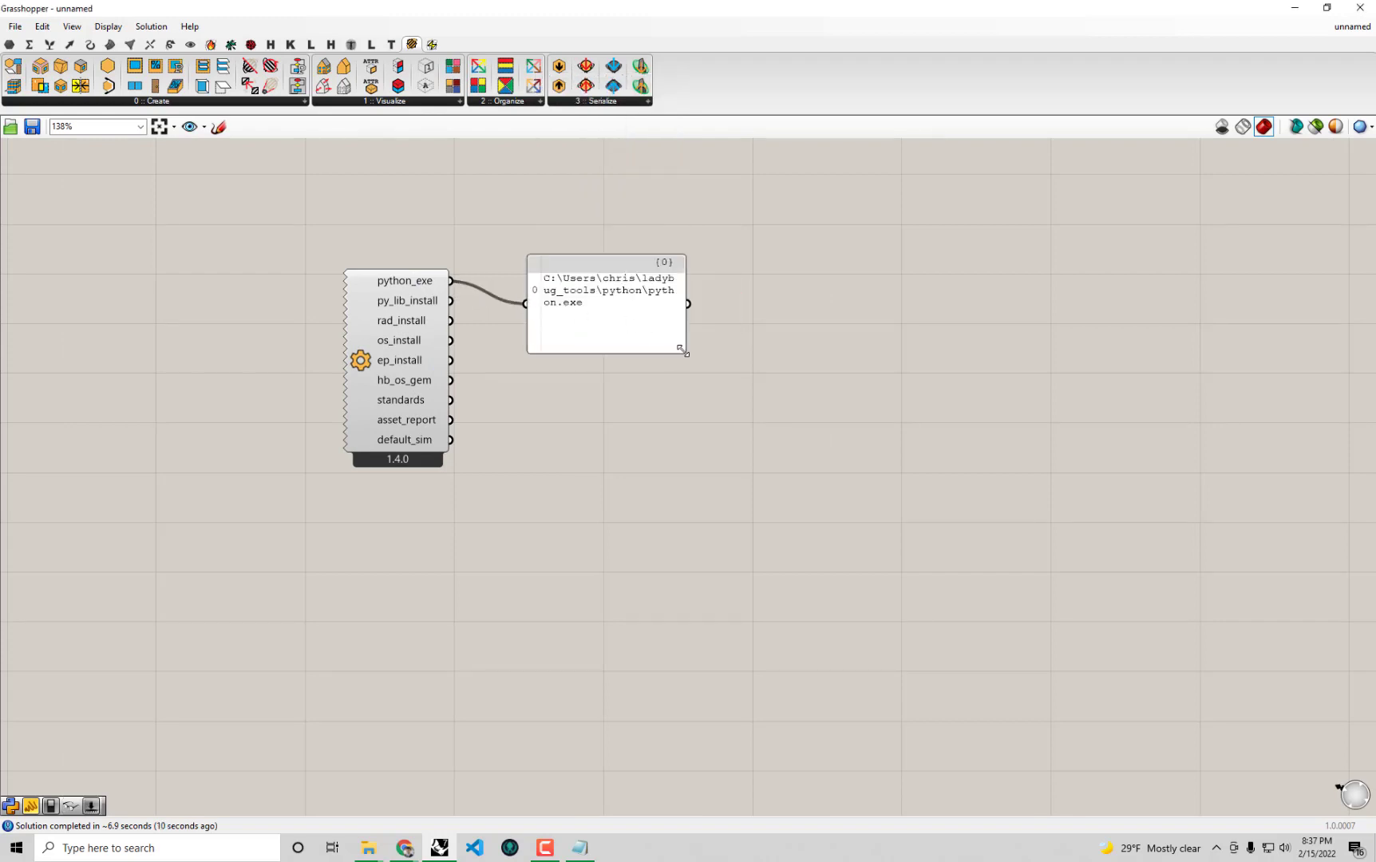
left_click_drag(683, 352, 938, 298)
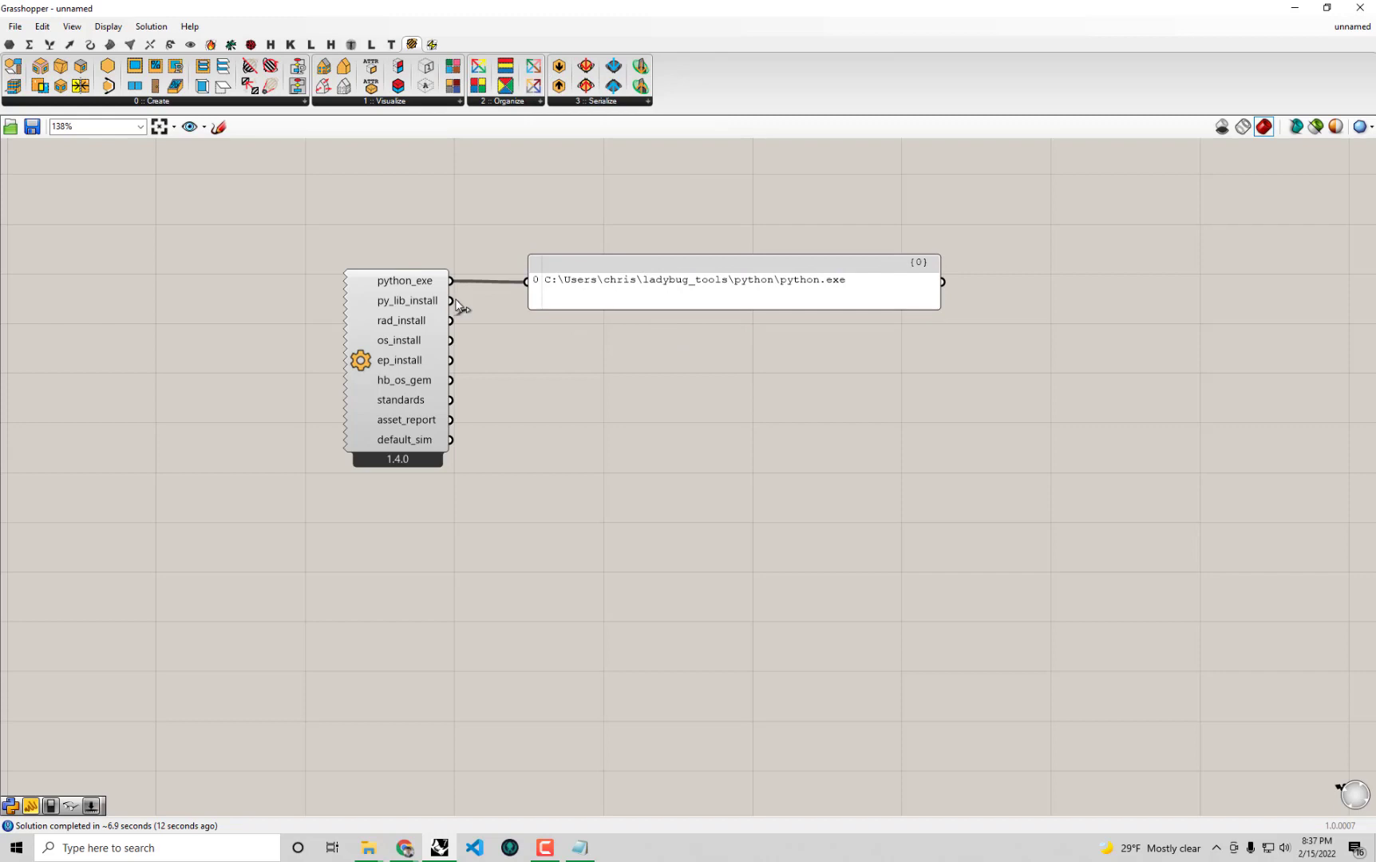
left_click_drag(452, 301, 543, 292)
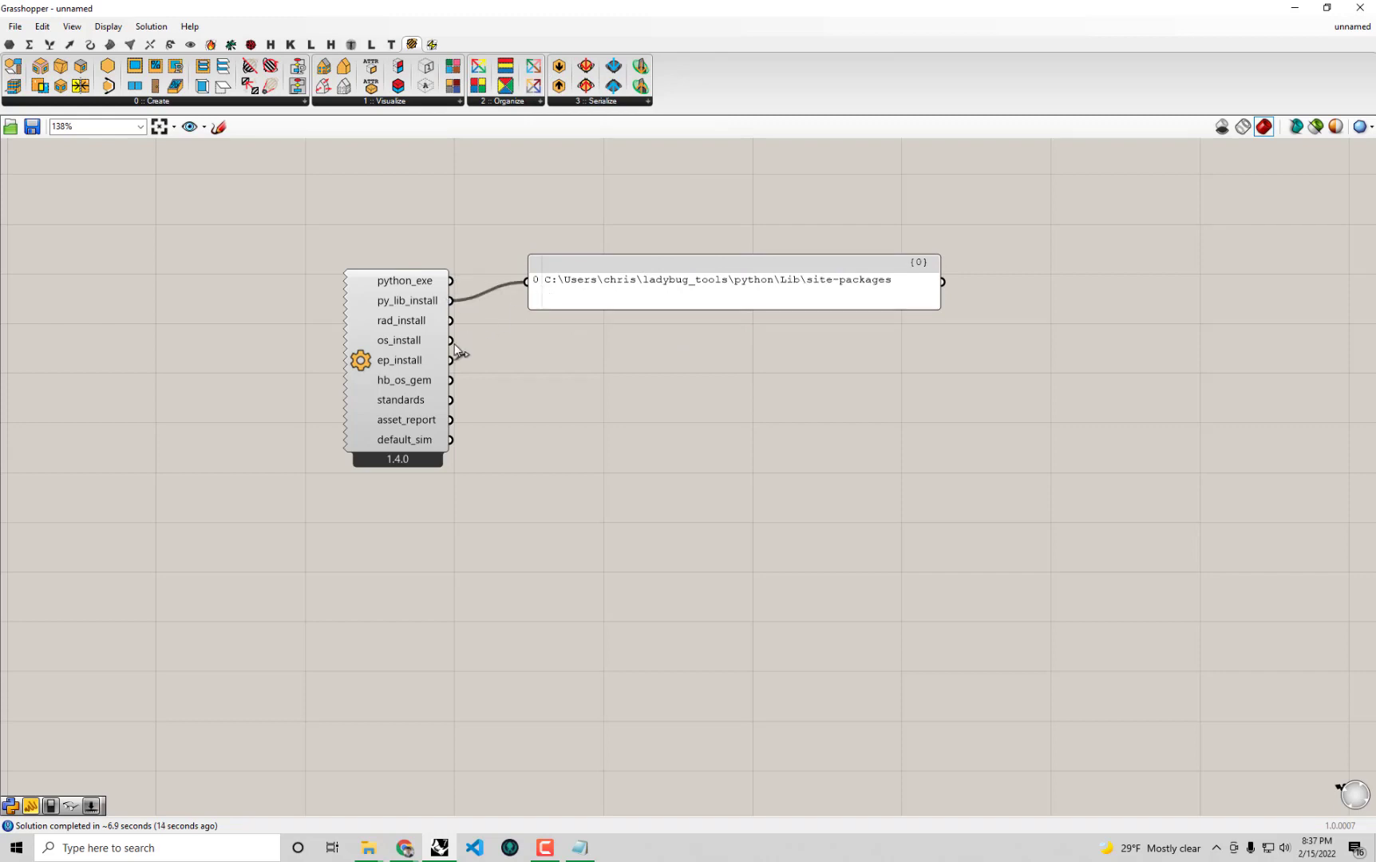
left_click_drag(452, 341, 544, 300)
left_click_drag(676, 292, 636, 330)
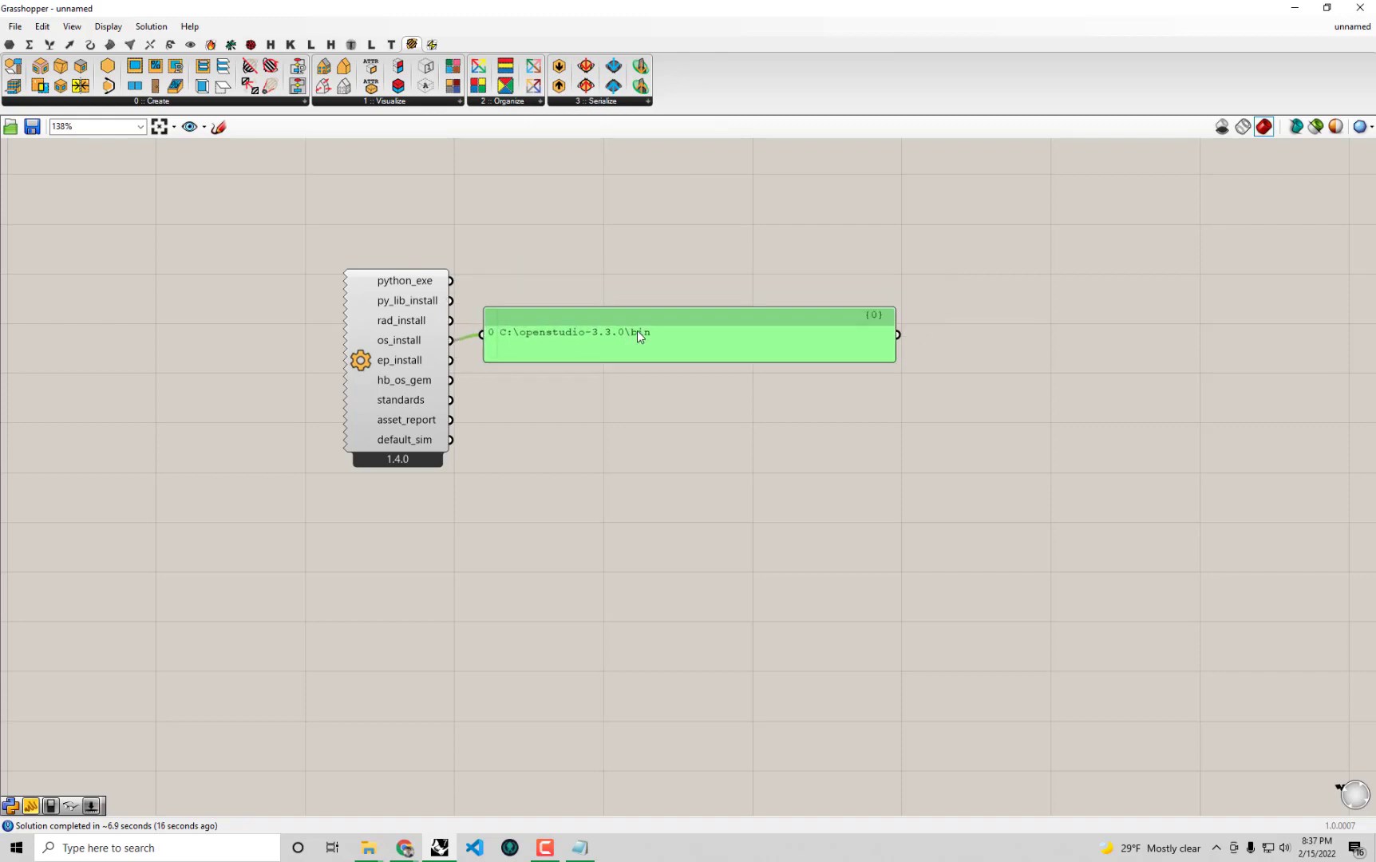
Wire the ep_install, hb_os_gem and standards outputs into the panel in turn.
scroll(593, 359, "up", 3)
scroll(593, 360, "up", 1)
left_click(566, 442)
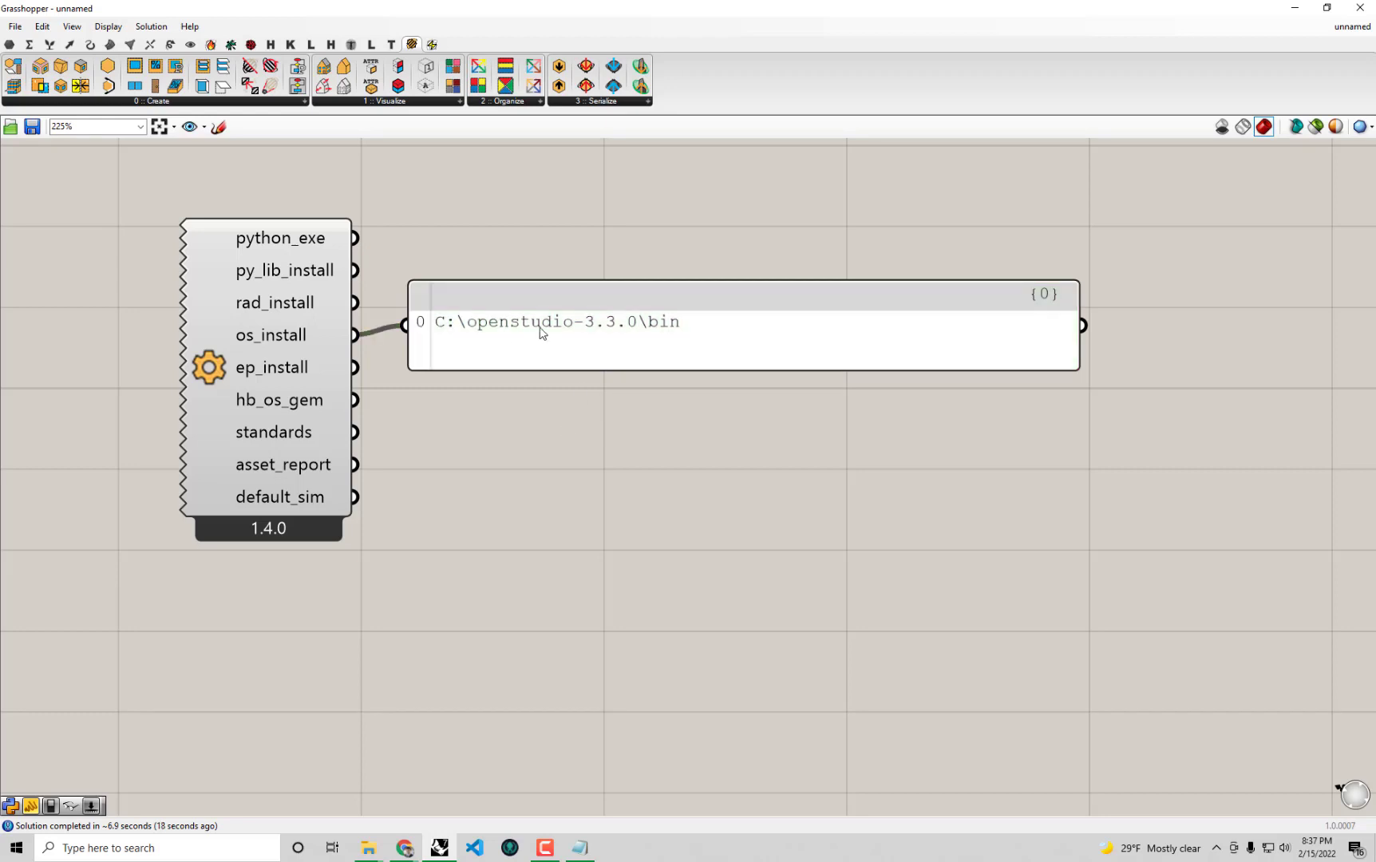
left_click(541, 341)
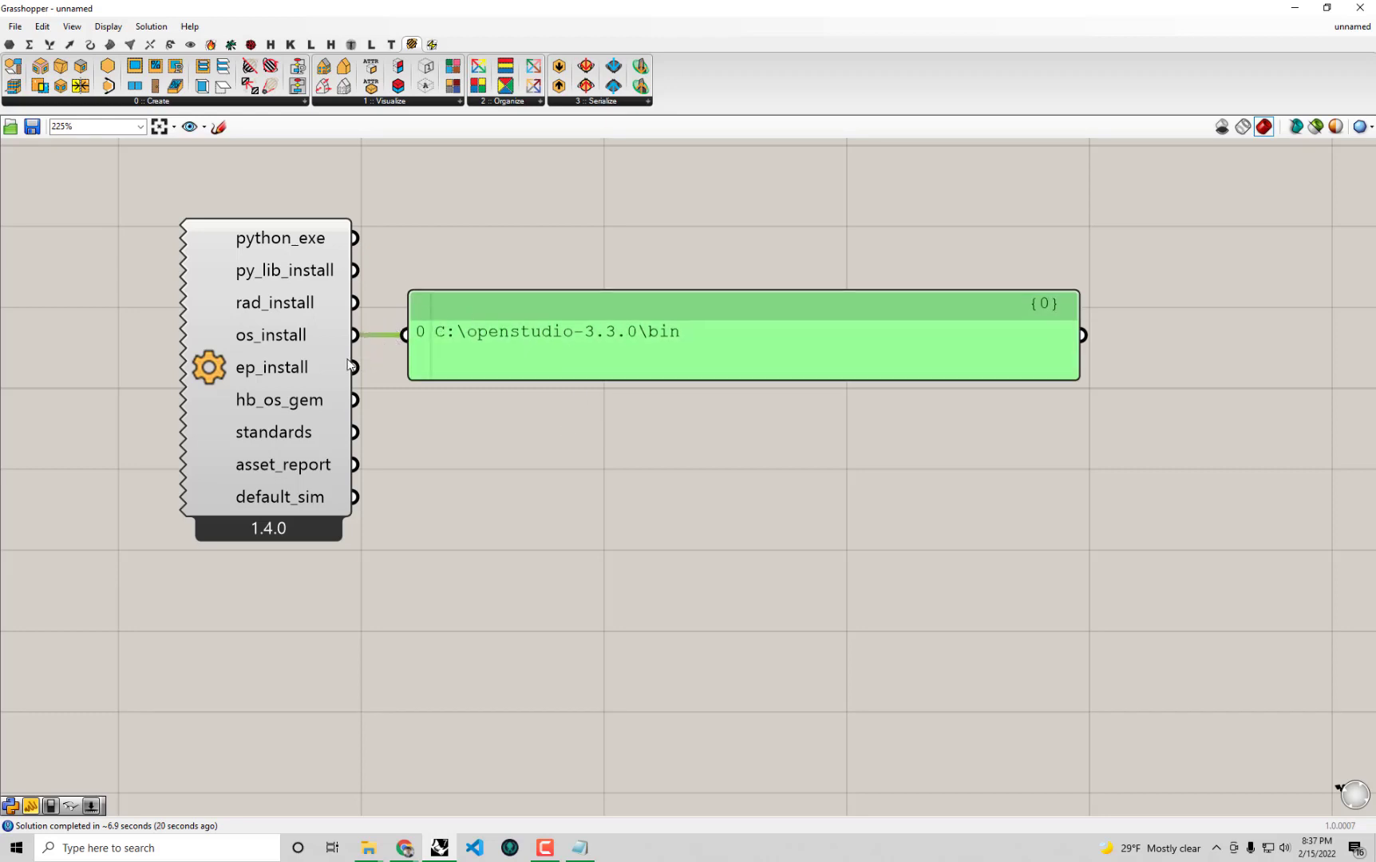
left_click_drag(354, 368, 404, 335)
left_click_drag(722, 320, 721, 352)
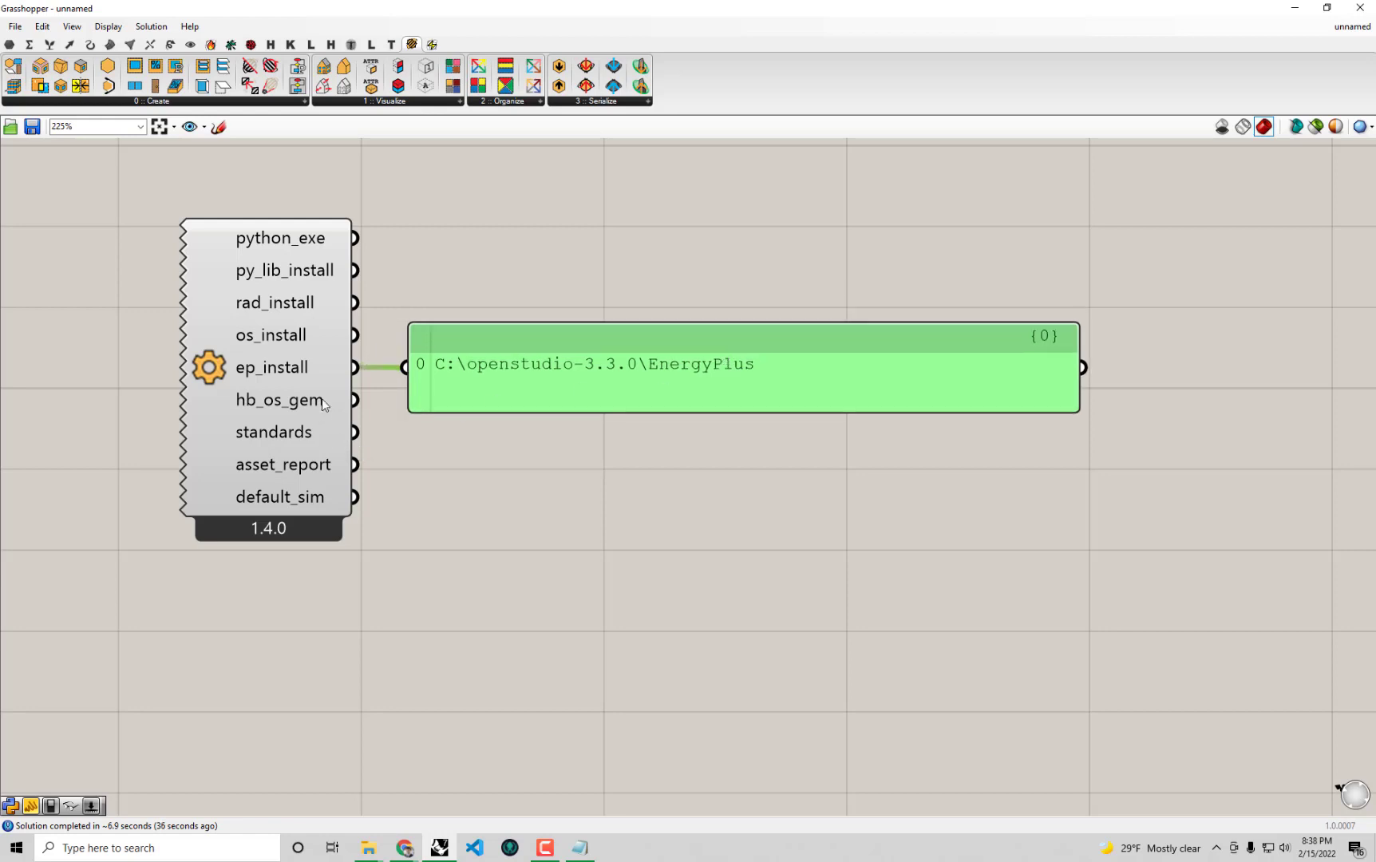
left_click_drag(354, 399, 404, 367)
left_click_drag(354, 432, 404, 368)
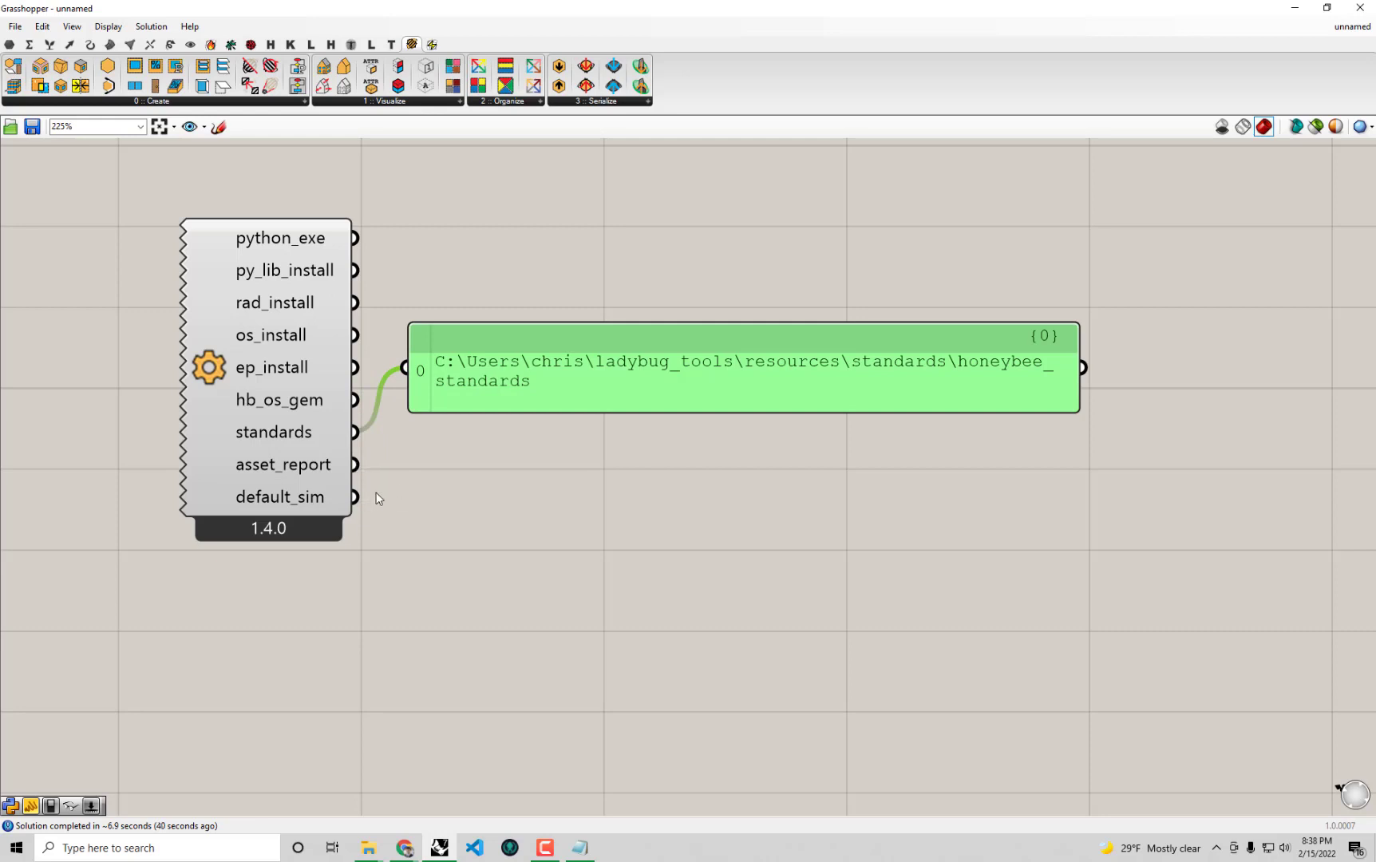
Place HB Check Versions below HB Config and show its openstudio version 3.3.0 in the panel.
scroll(791, 464, "down", 1)
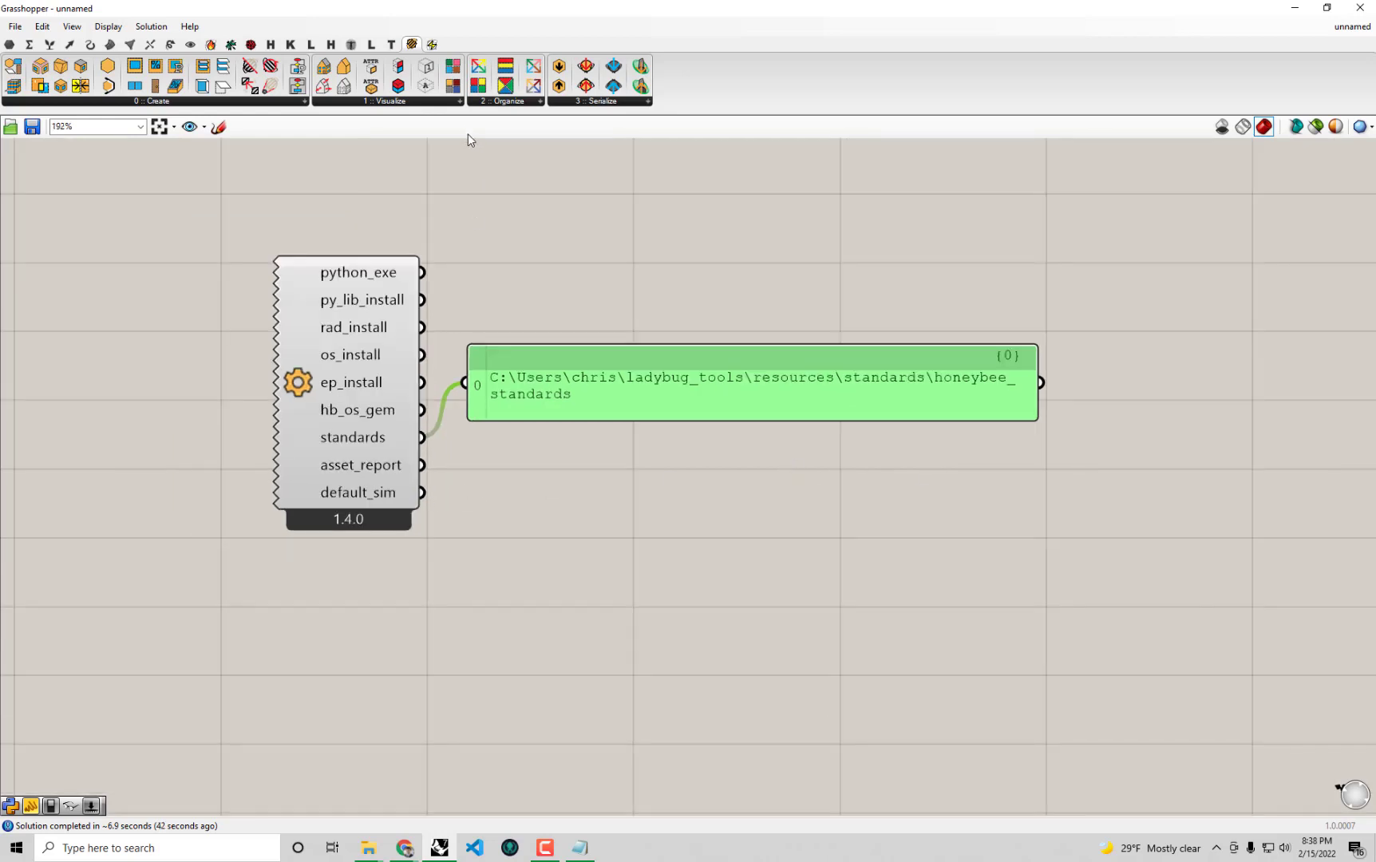
left_click(389, 101)
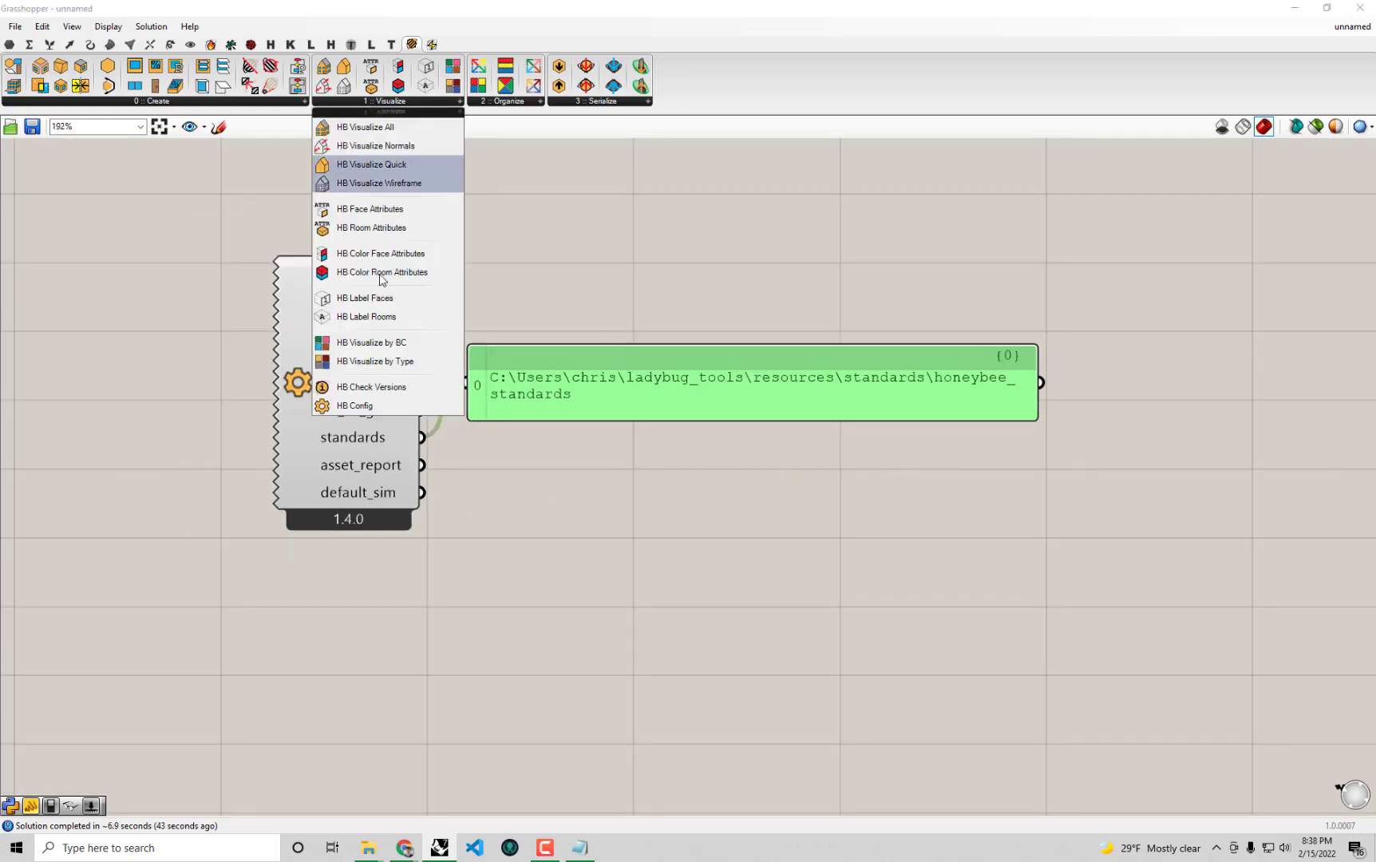
left_click(392, 388)
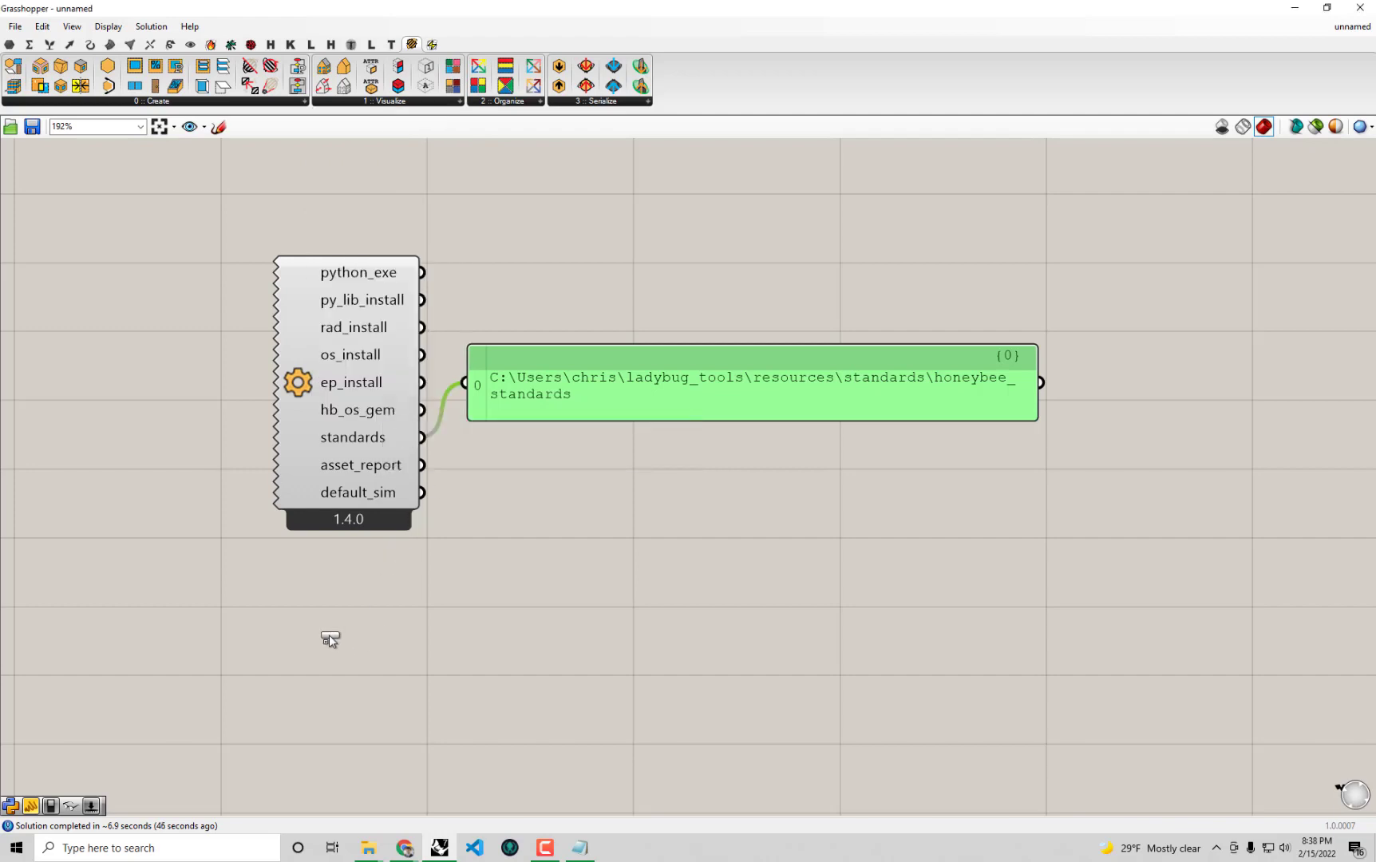
left_click(366, 658)
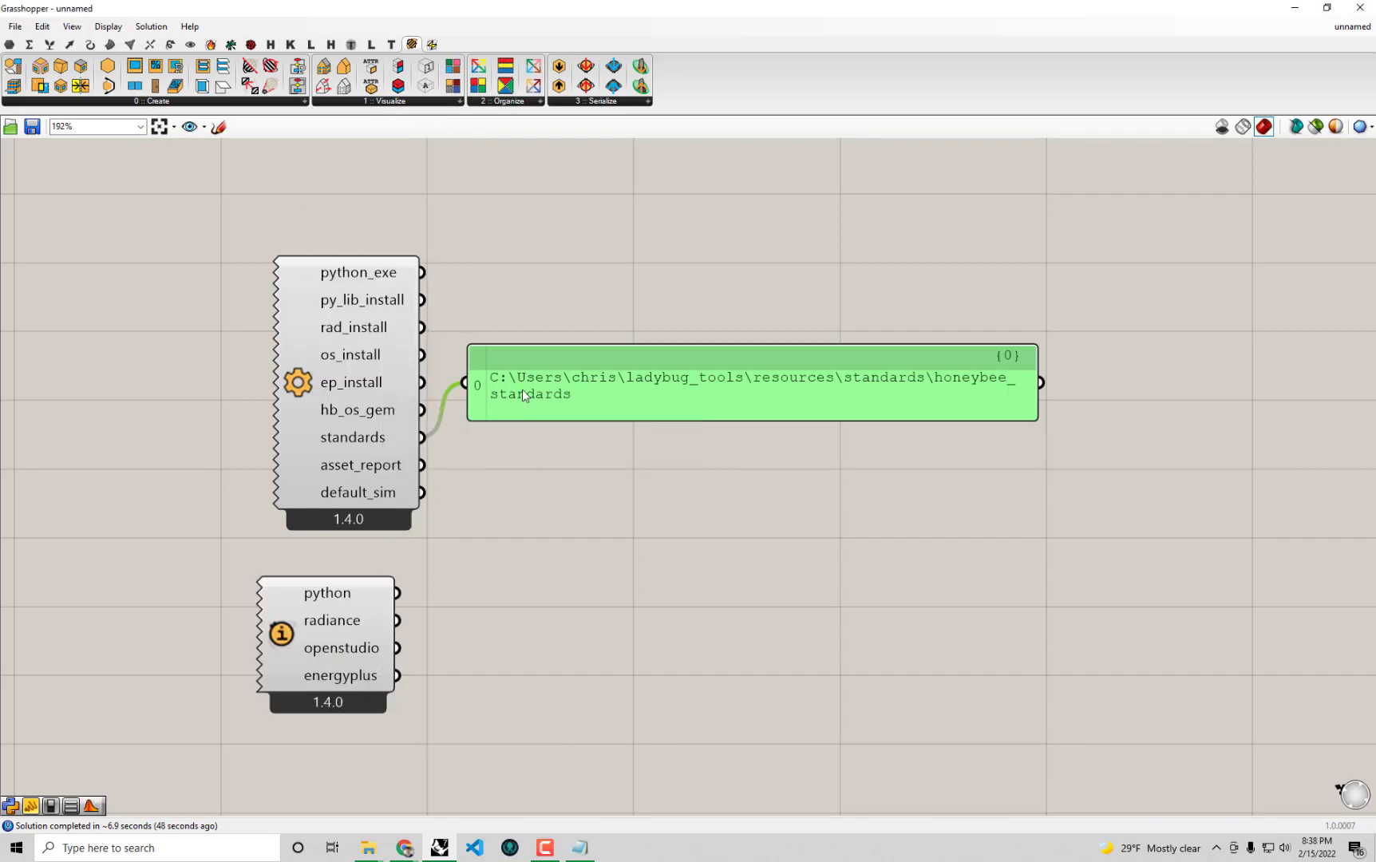
left_click_drag(522, 389, 564, 491)
left_click_drag(430, 621, 547, 558)
Rewire HB Config's os_install to the panel, showing C:\openstudio-3.3.0\bin.
scroll(518, 669, "up", 2)
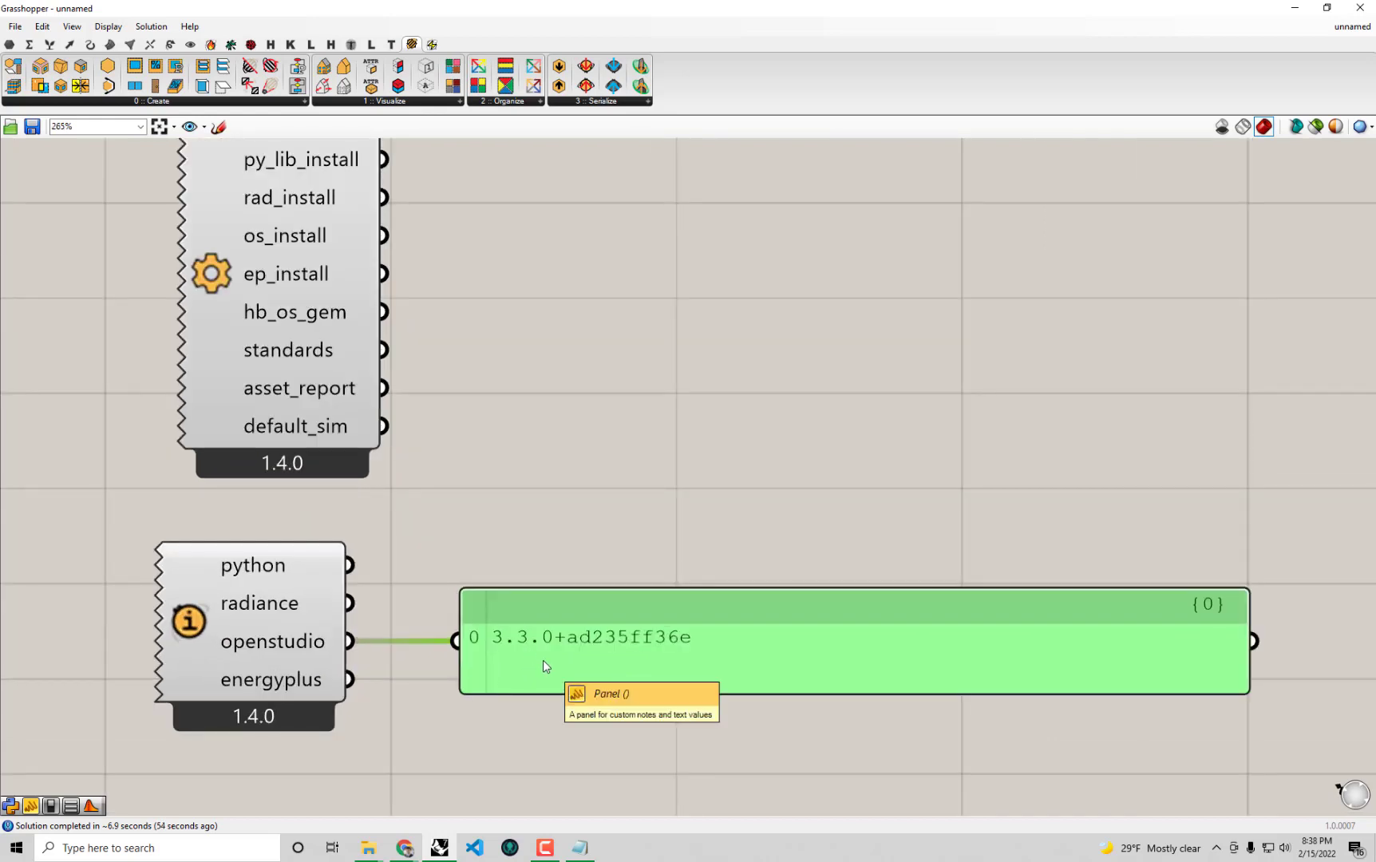
scroll(524, 702, "down", 2)
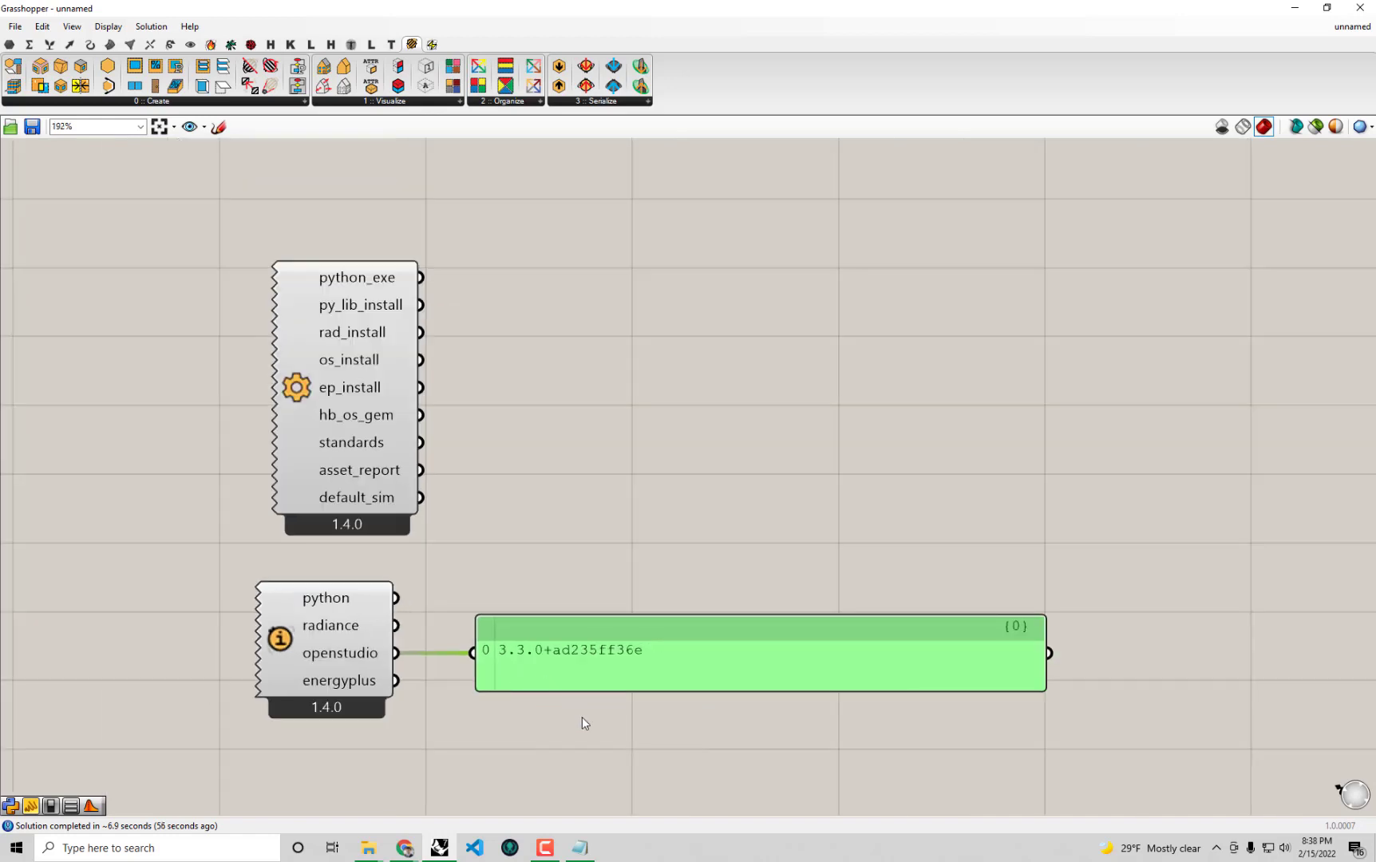
left_click_drag(584, 739, 237, 421)
left_click(472, 438)
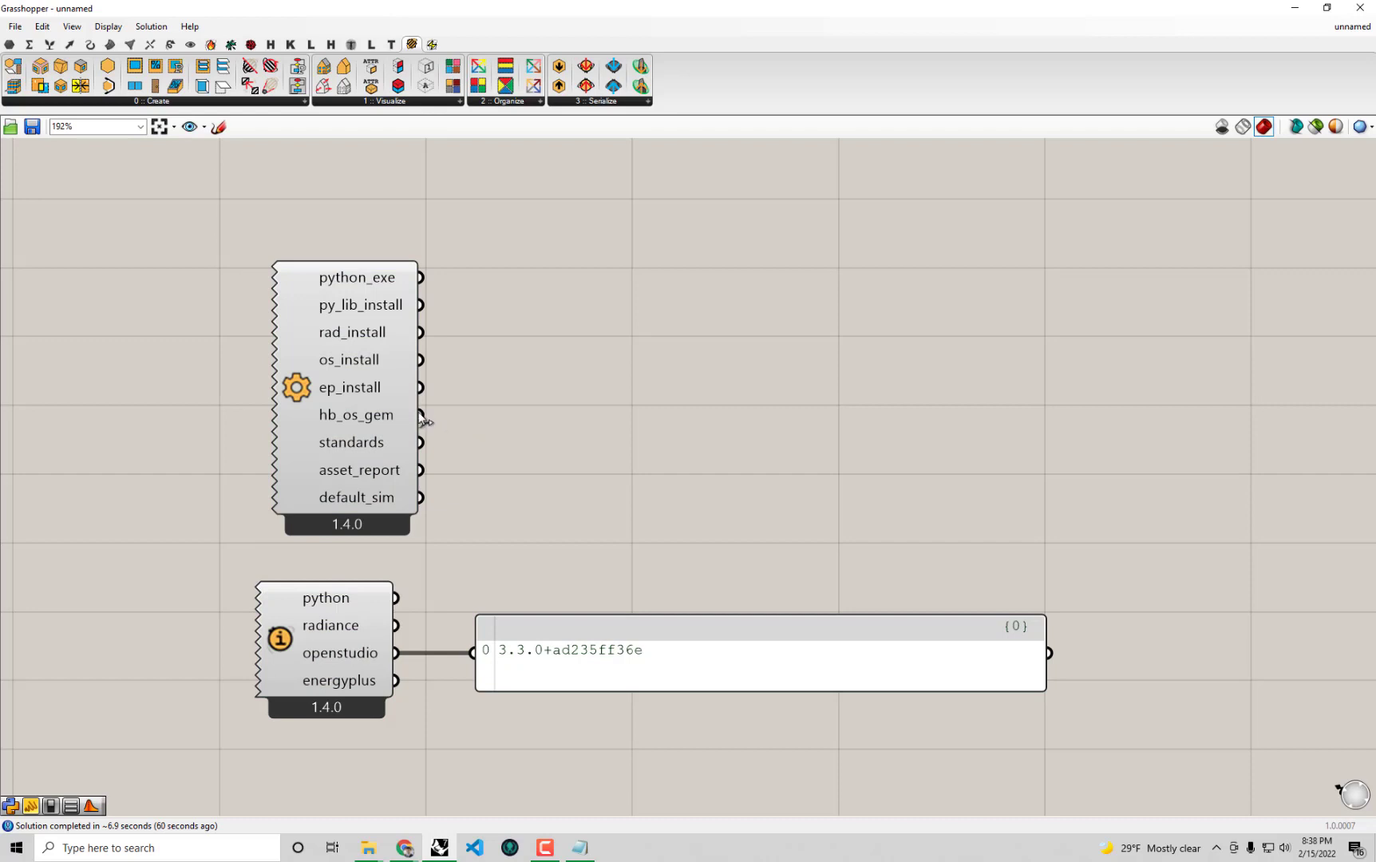
left_click_drag(373, 365, 474, 652)
left_click_drag(587, 658, 624, 541)
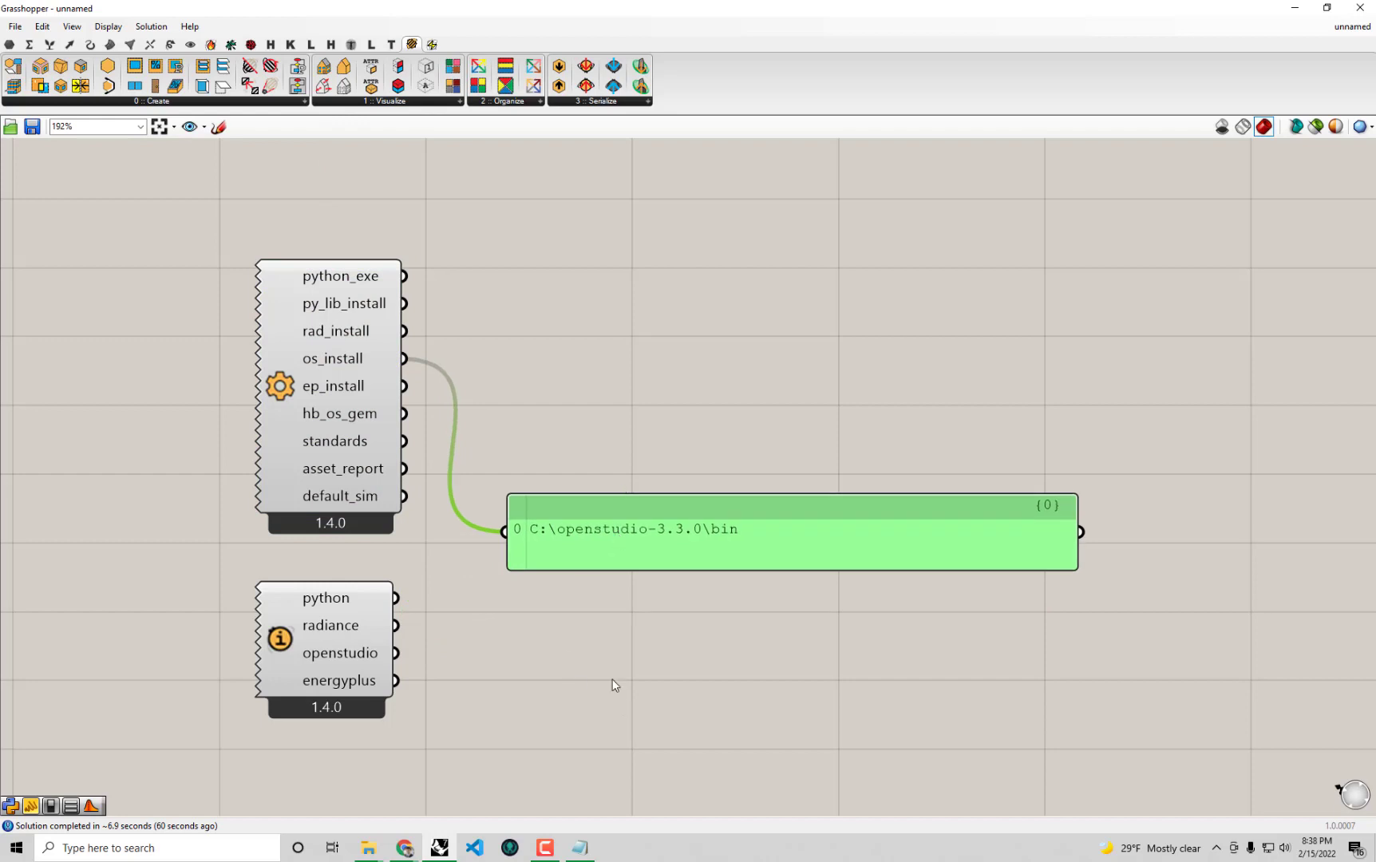
left_click(689, 677)
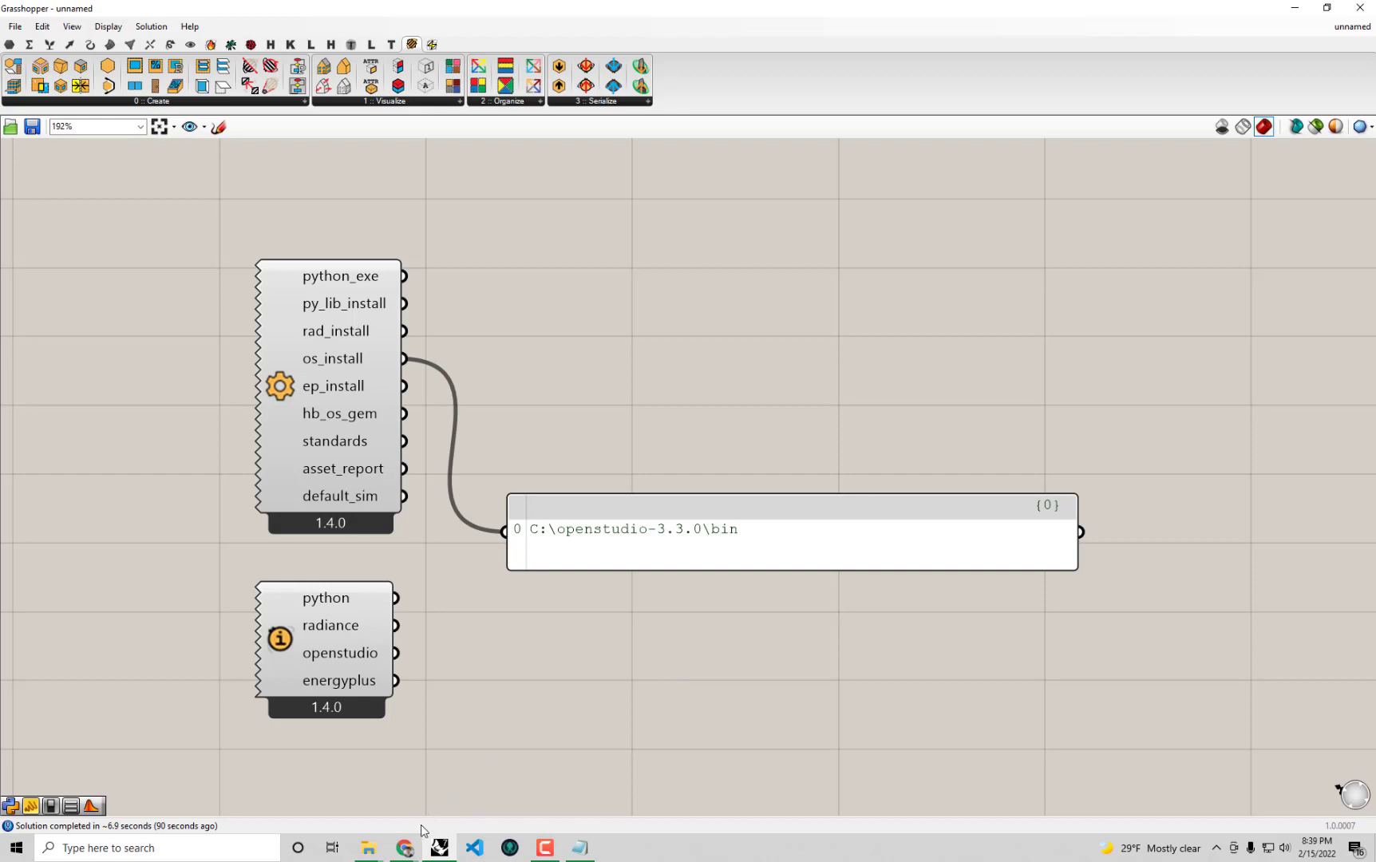
Switch Chrome to the Ladybug Tools wiki window '1.3 Verifying Your Installation'.
left_click(408, 848)
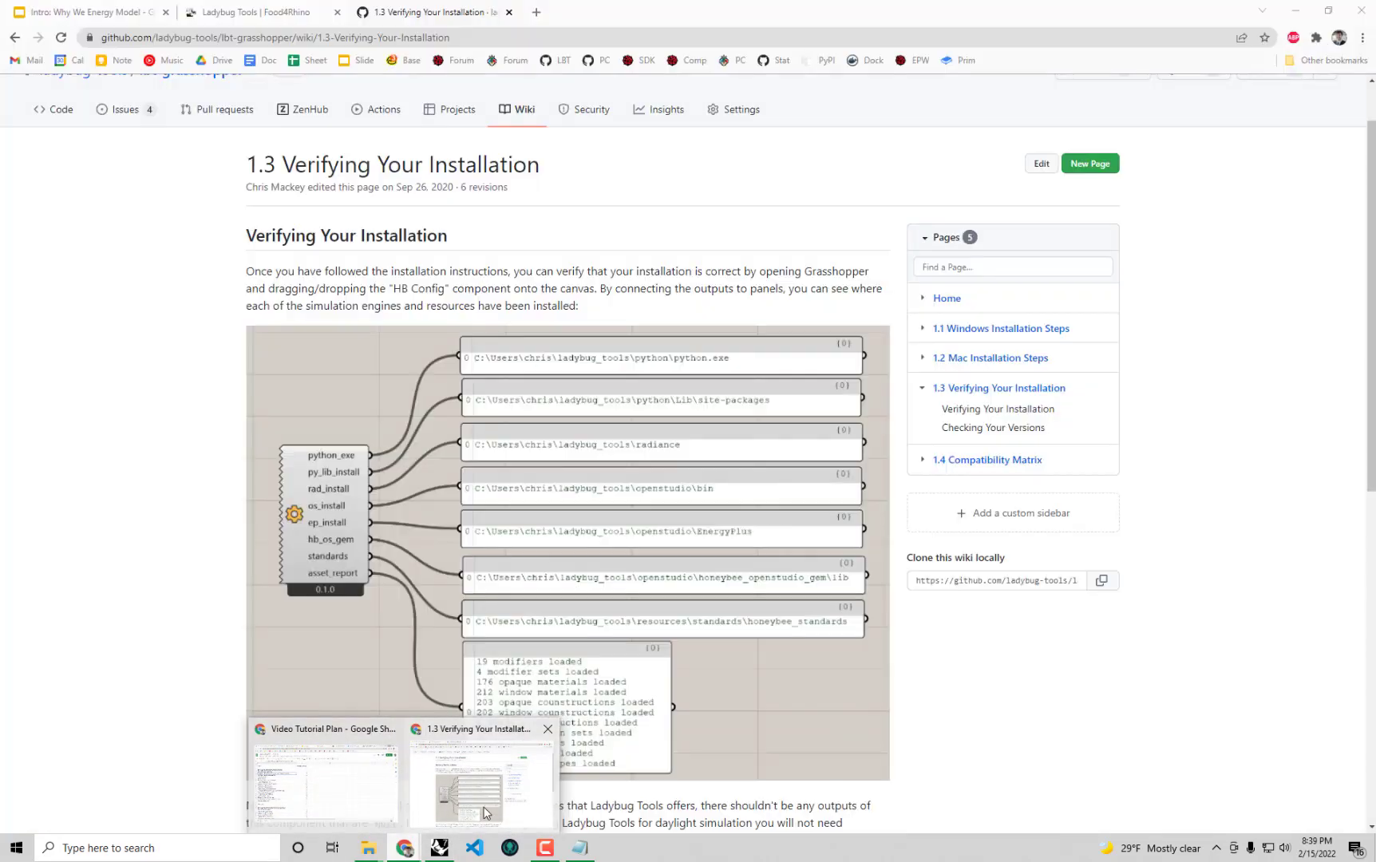
left_click(485, 812)
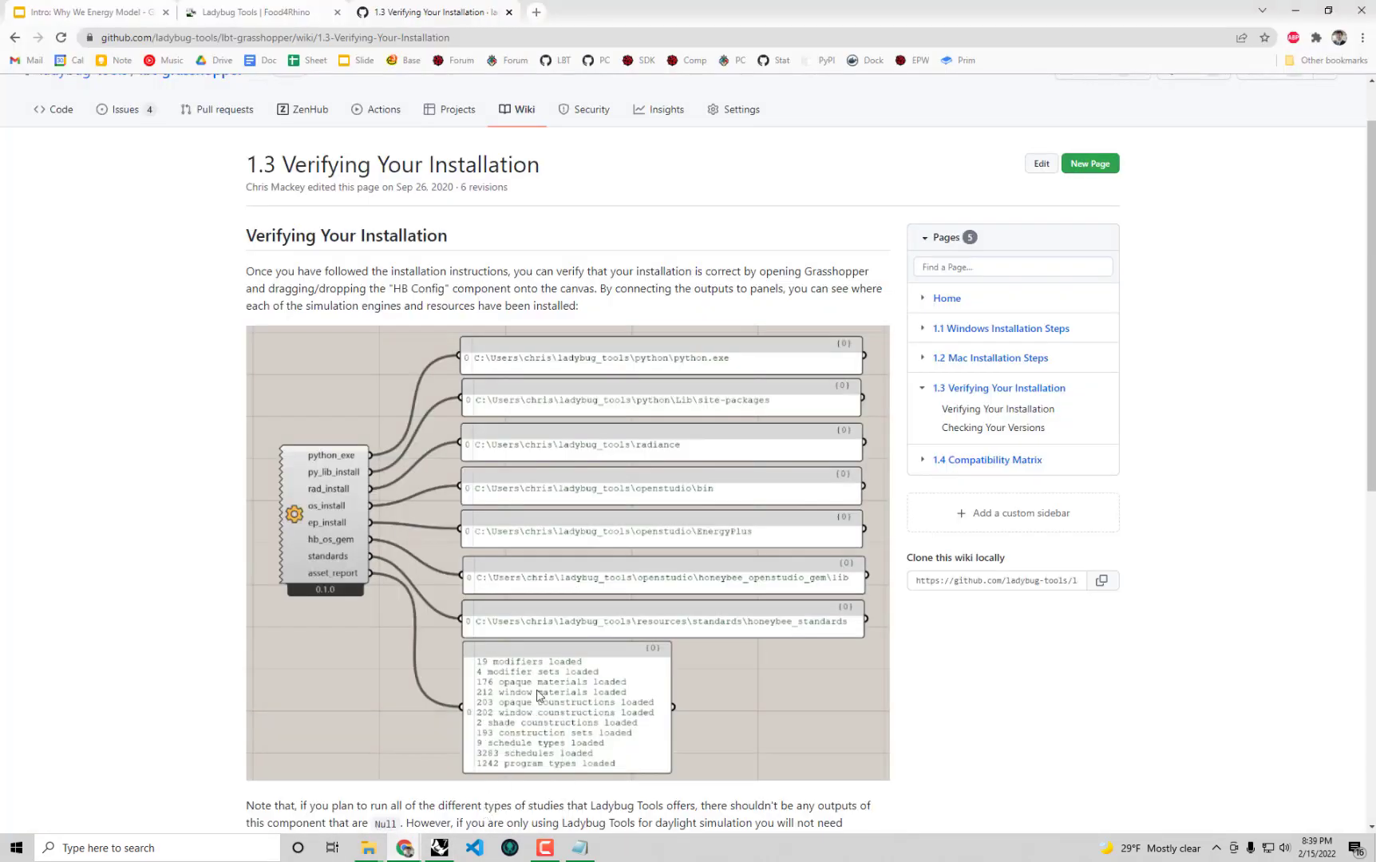
Go to pollination.cloud in a new tab and open Products > Grasshopper Plugin.
left_click(540, 15)
left_click(538, 37)
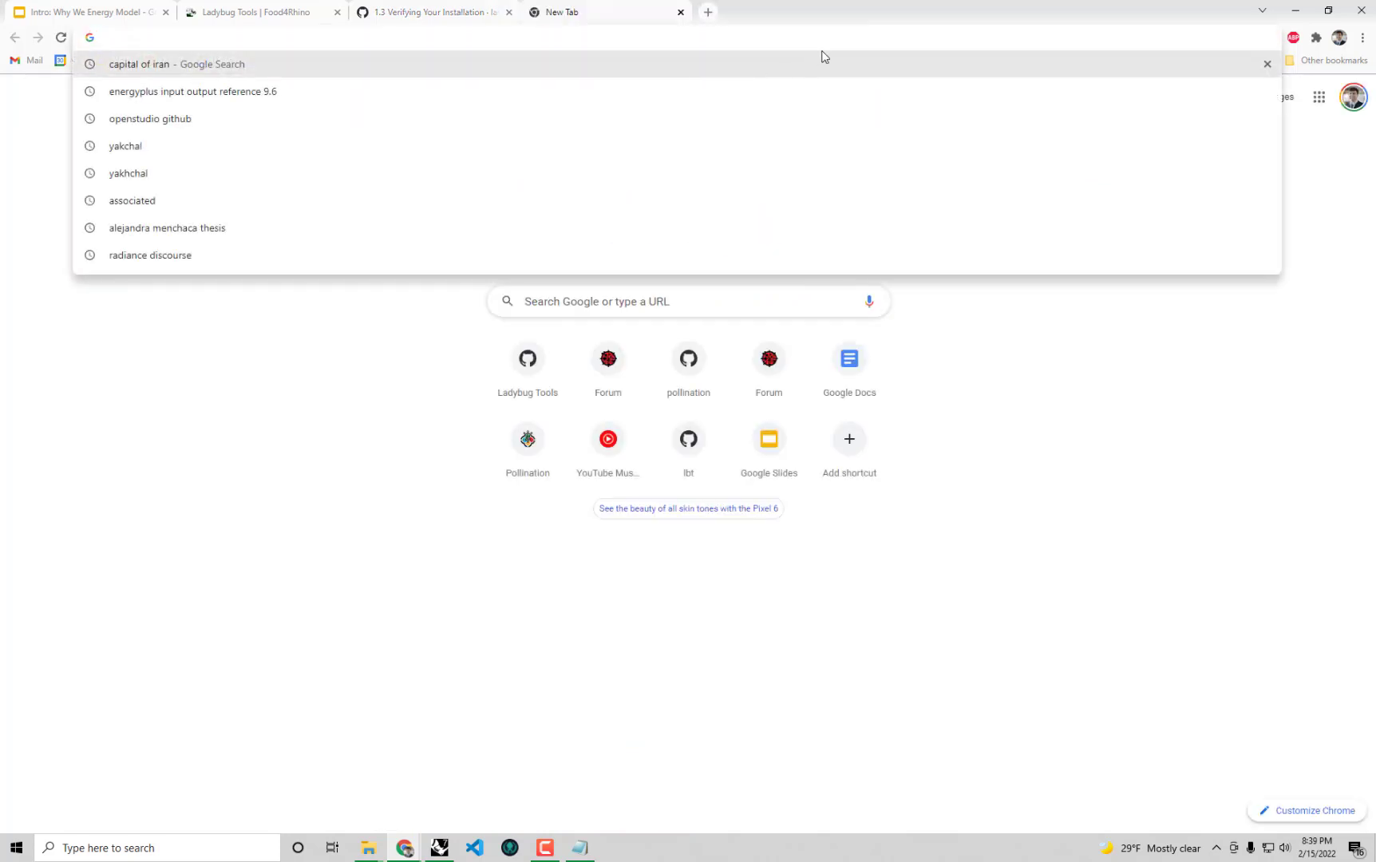
type("poll")
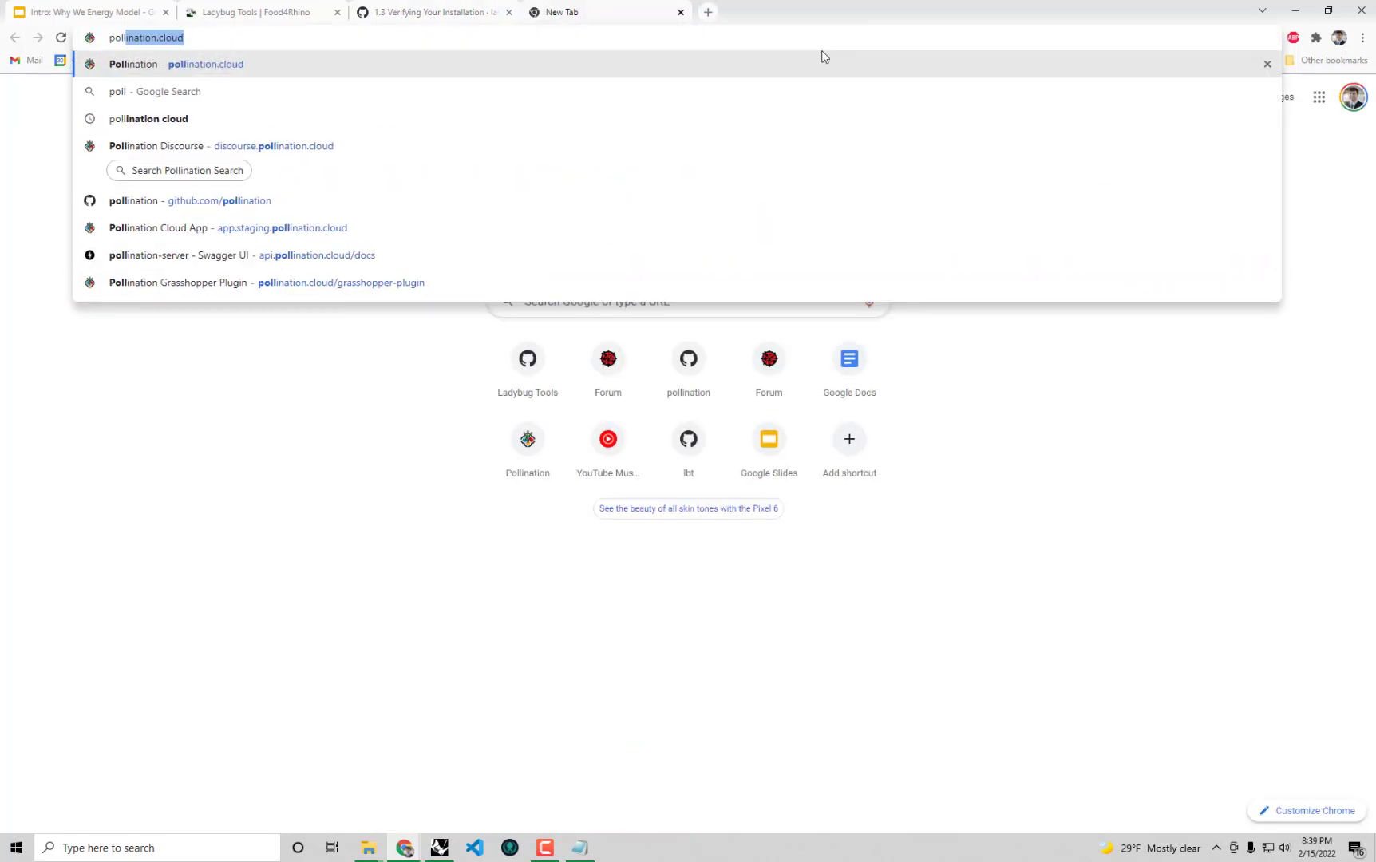
key("Return")
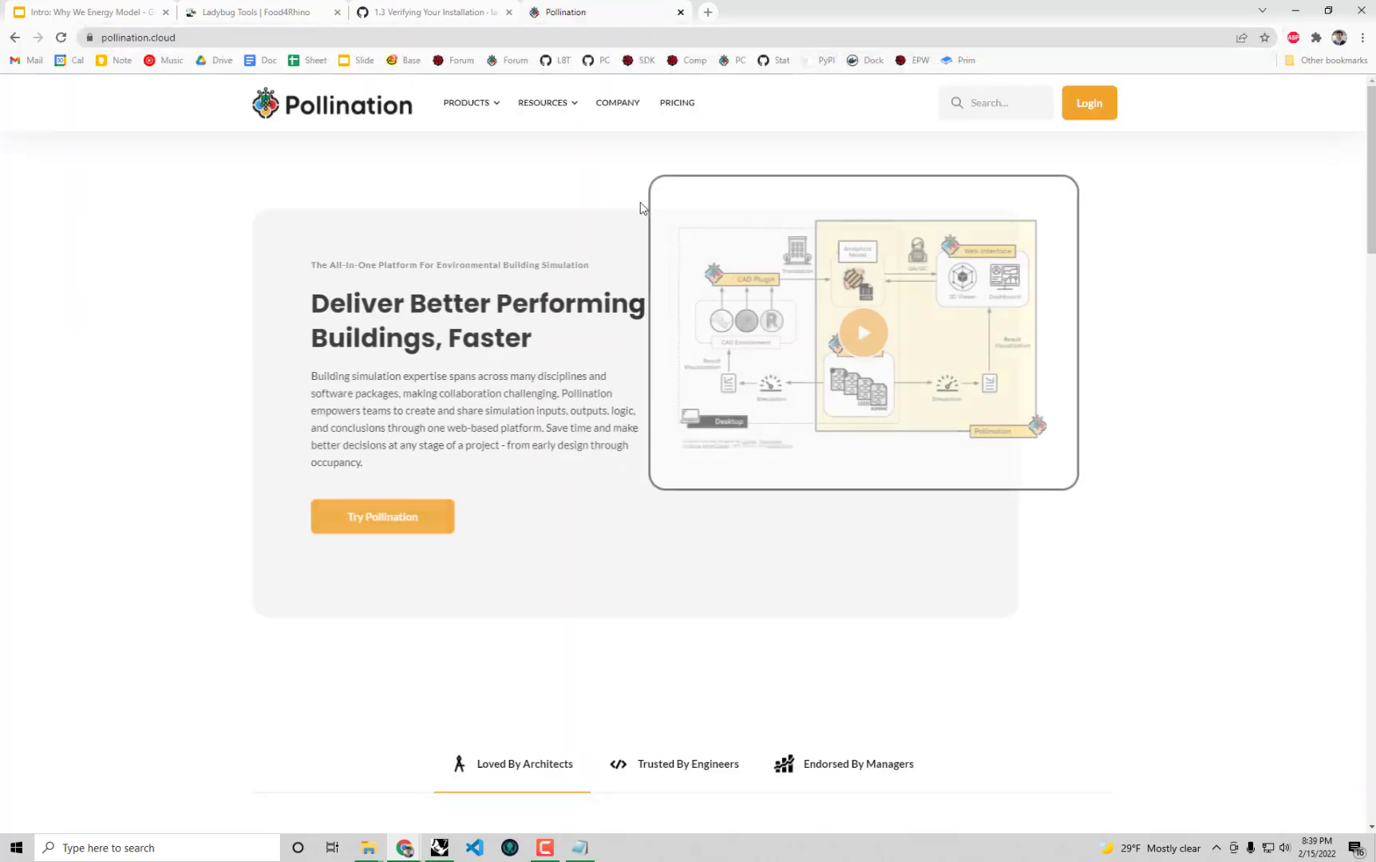
mouse_move(467, 103)
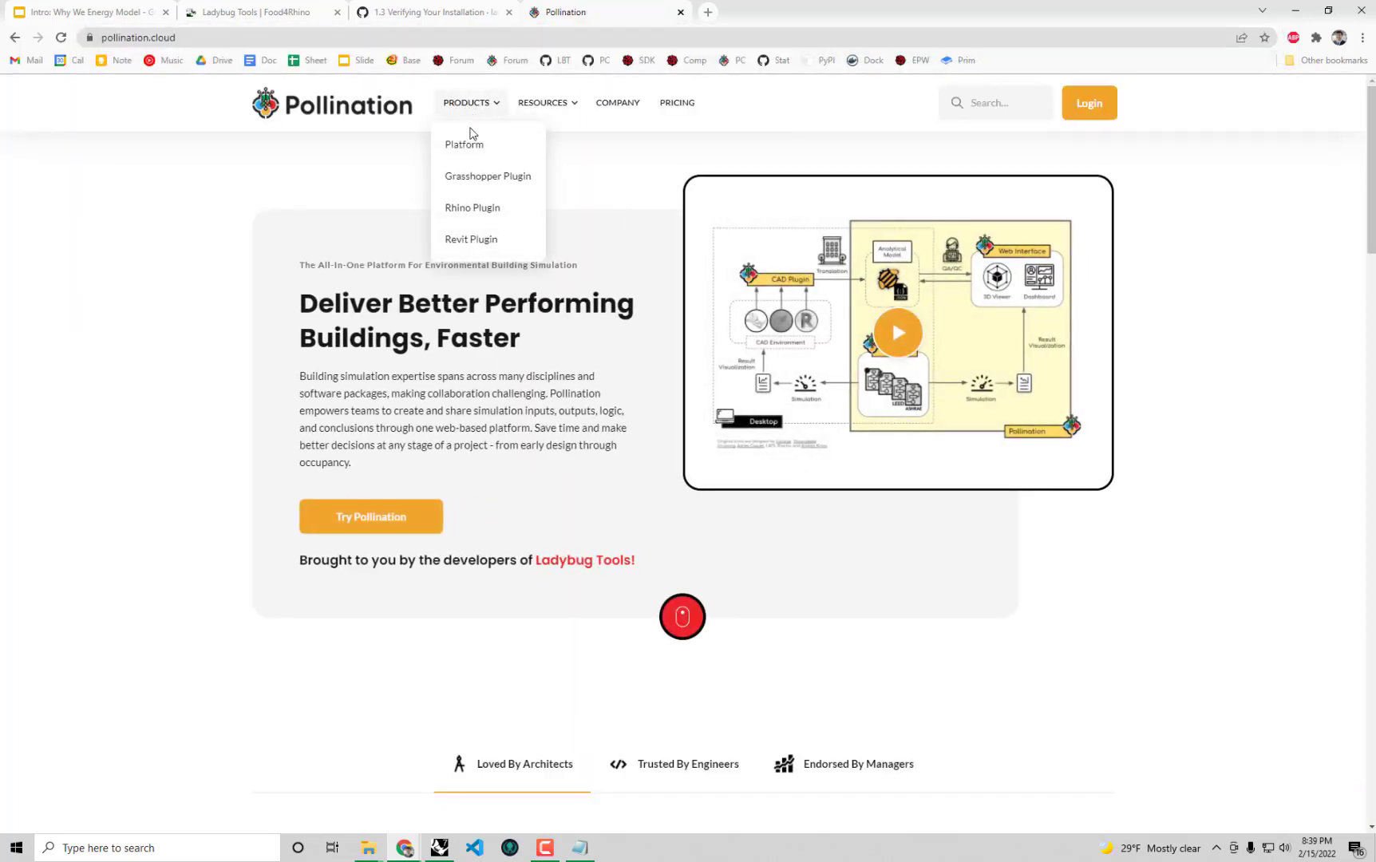
left_click(471, 177)
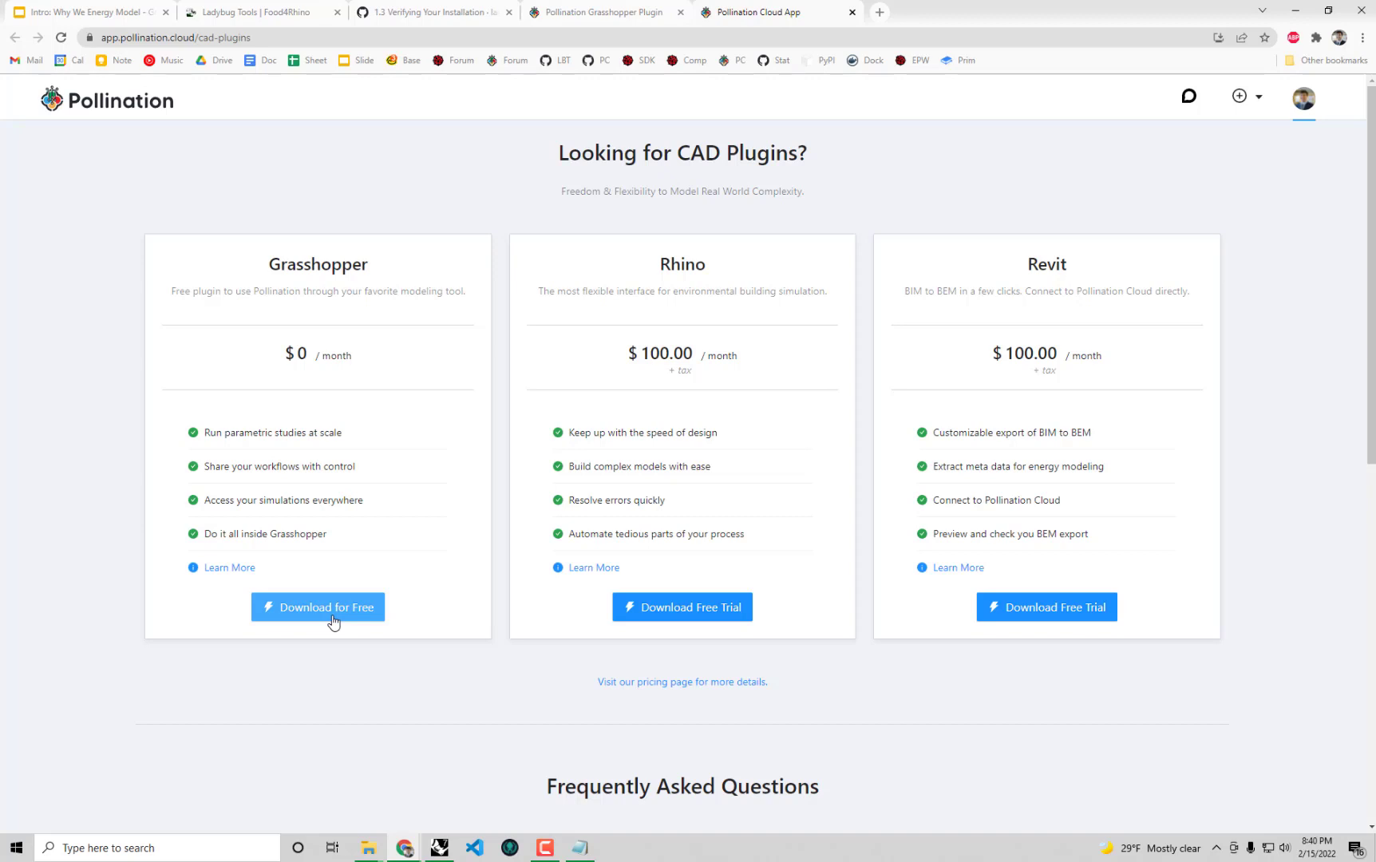
Minimize Chrome to reveal the Grasshopper canvas with HB Config and the path panel.
left_click(1296, 10)
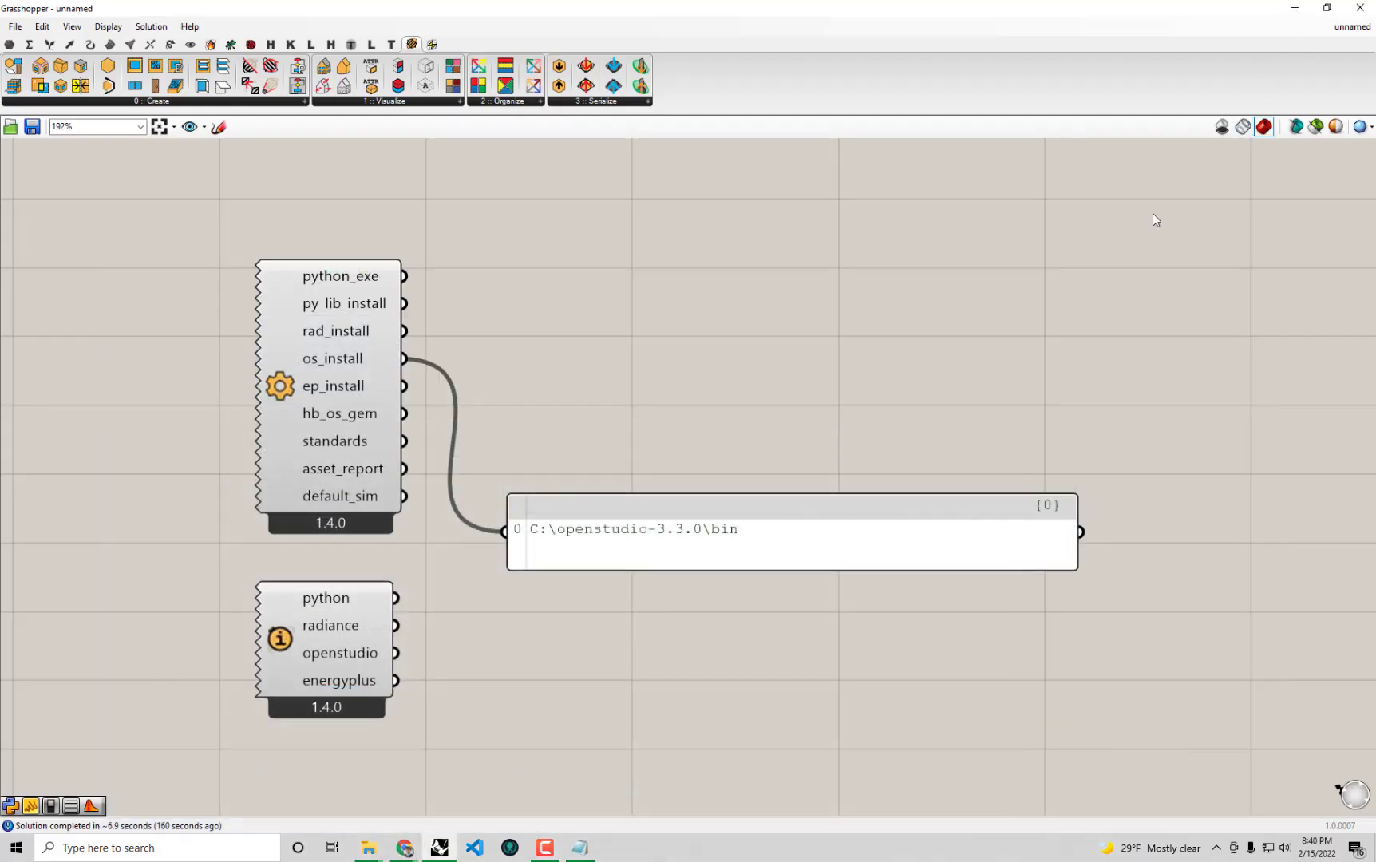